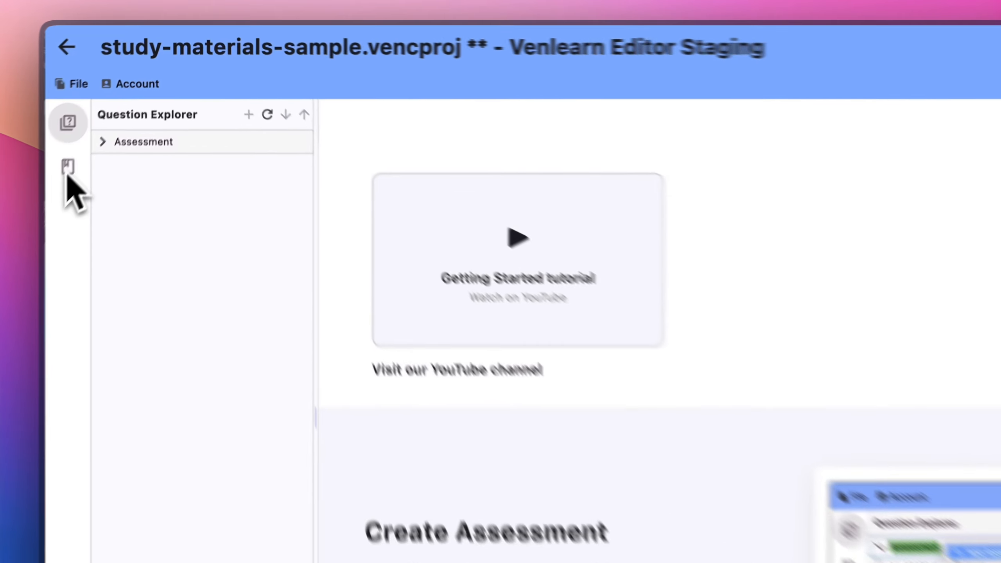
# Open the Library Resource Explorer and add the existing Mathematics subject to the library
pyautogui.click(59, 186)
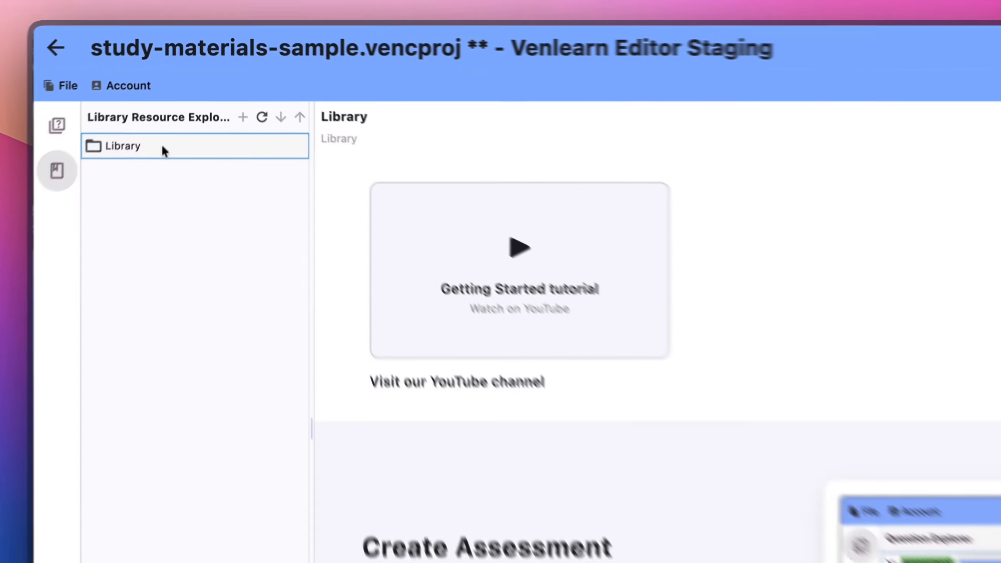
pyautogui.rightClick(176, 110)
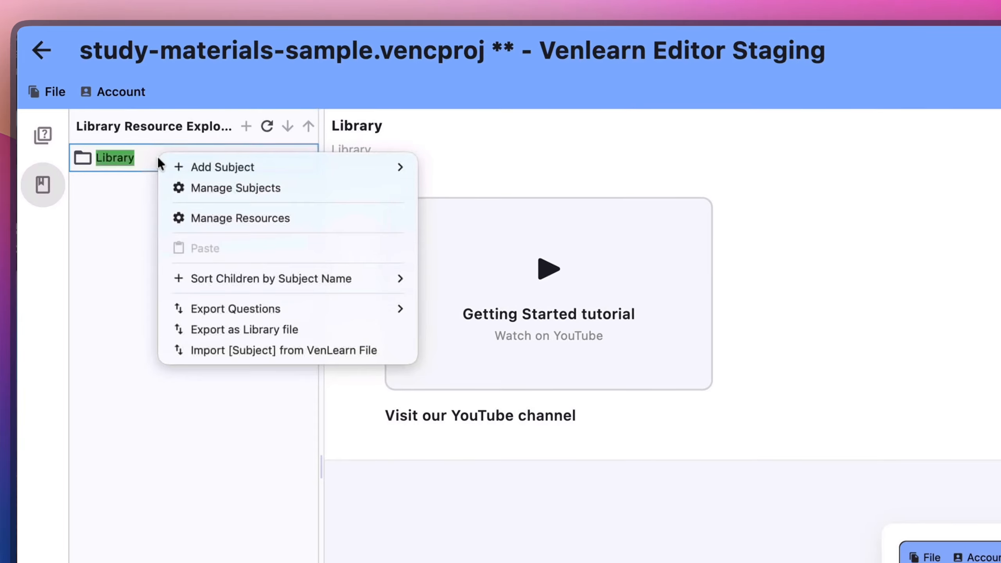
pyautogui.moveTo(249, 113)
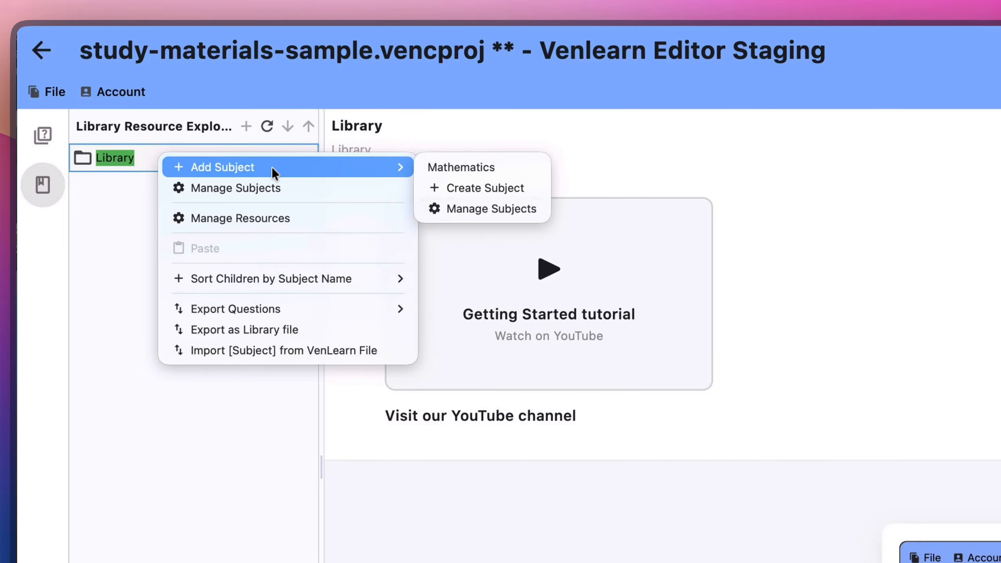
pyautogui.click(478, 167)
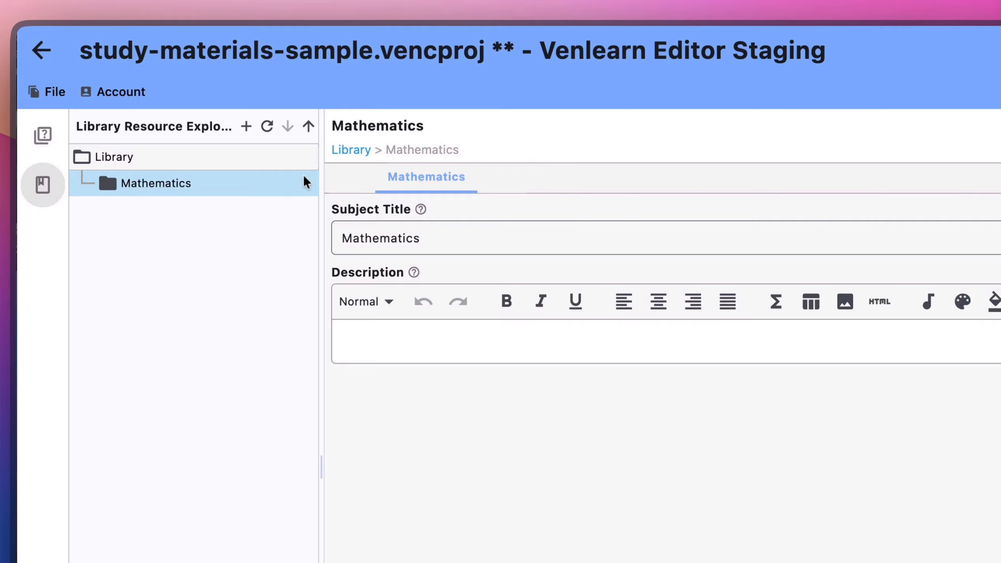
# Create a new subject titled "English Language" and add it to the library
pyautogui.rightClick(204, 155)
pyautogui.moveTo(403, 167)
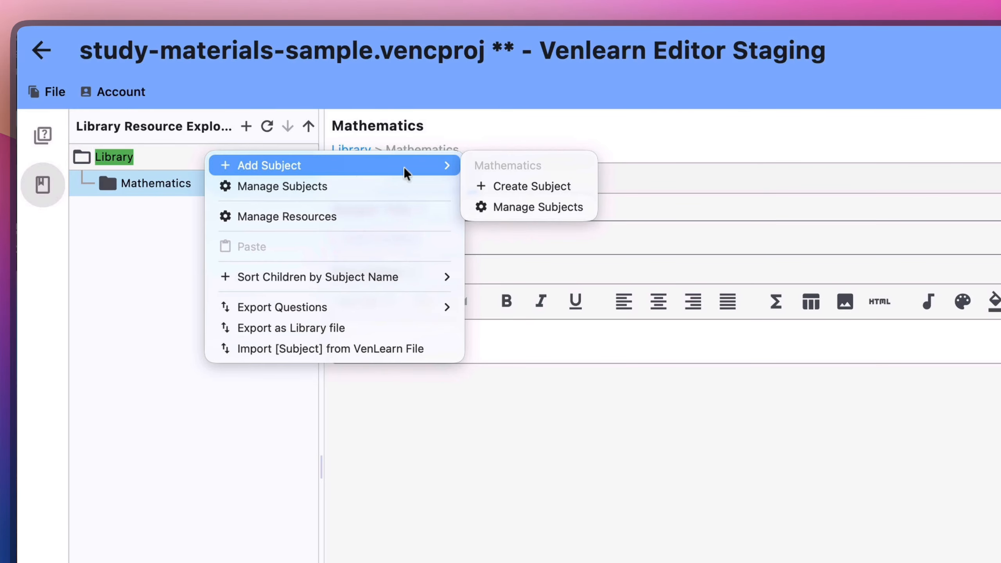
pyautogui.click(521, 185)
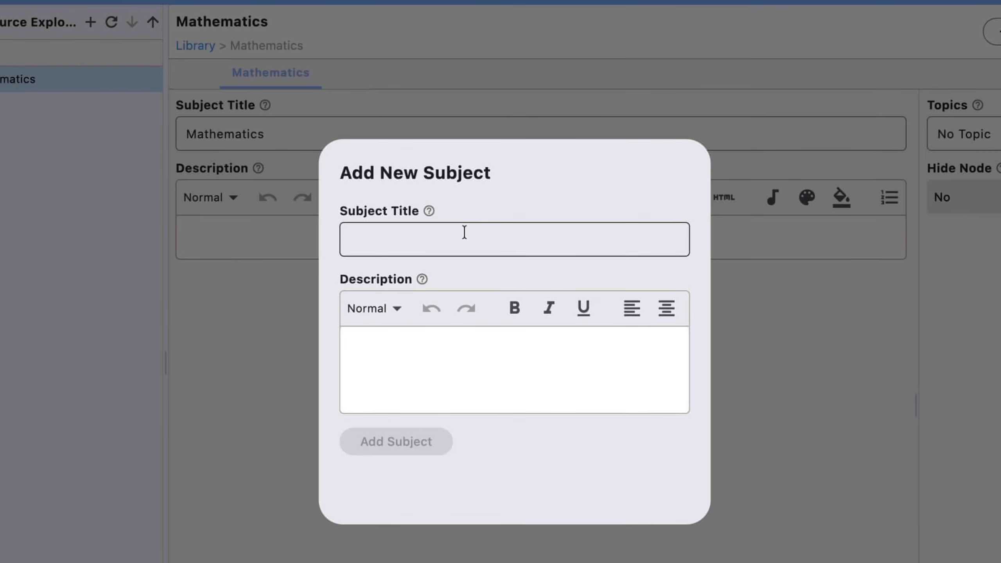
pyautogui.write('English ')
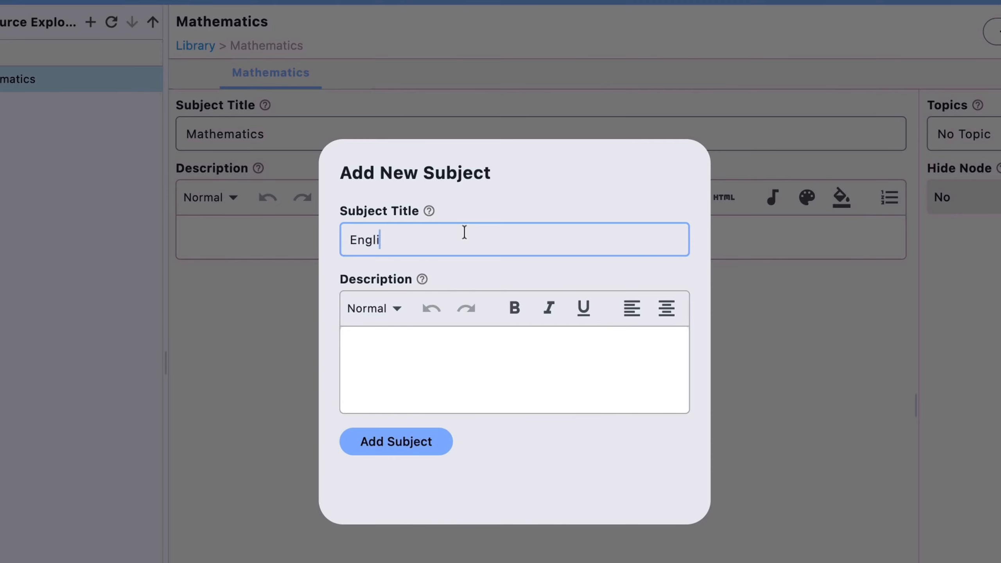
pyautogui.write('Language')
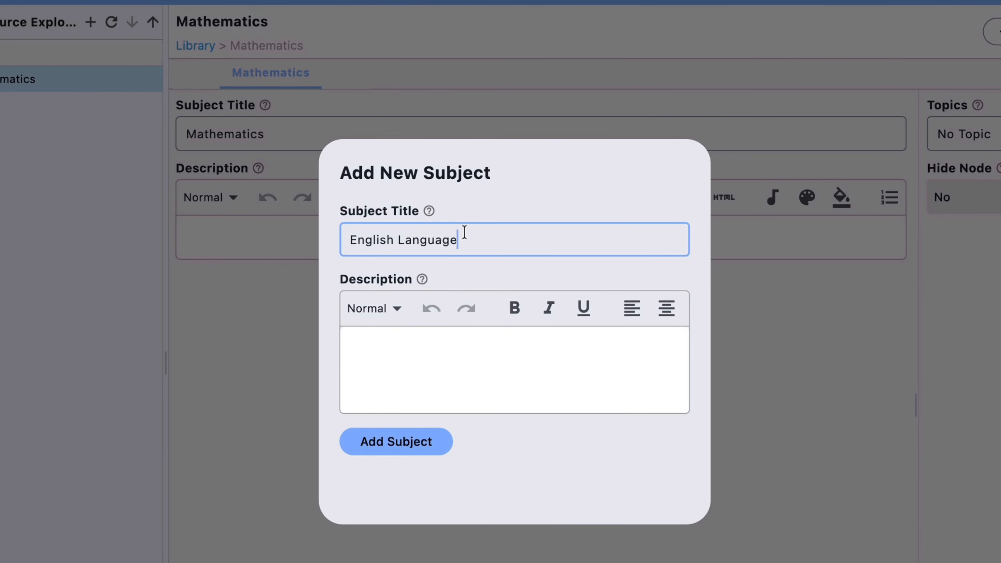
pyautogui.click(404, 441)
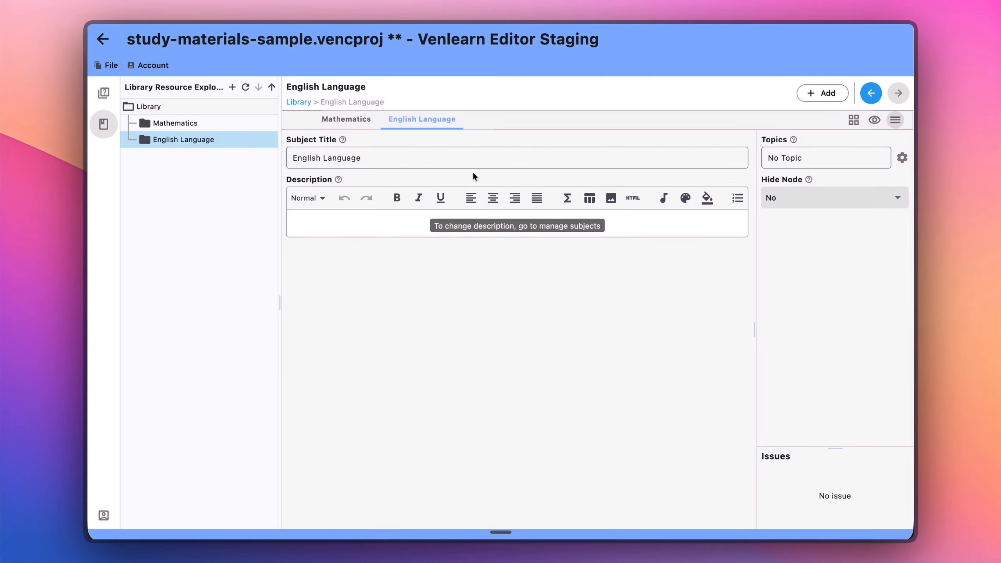
pyautogui.click(170, 124)
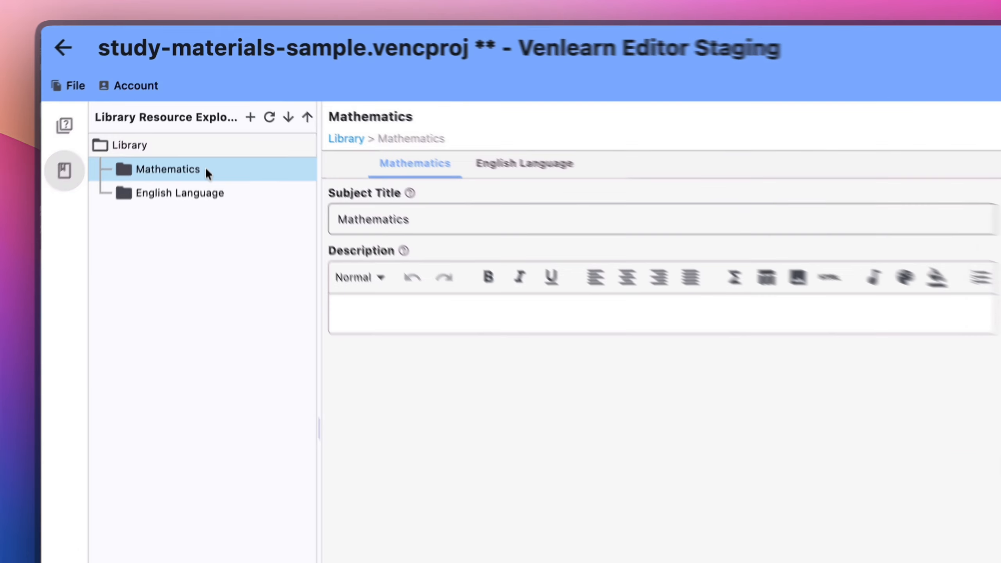
pyautogui.rightClick(206, 172)
pyautogui.moveTo(304, 177)
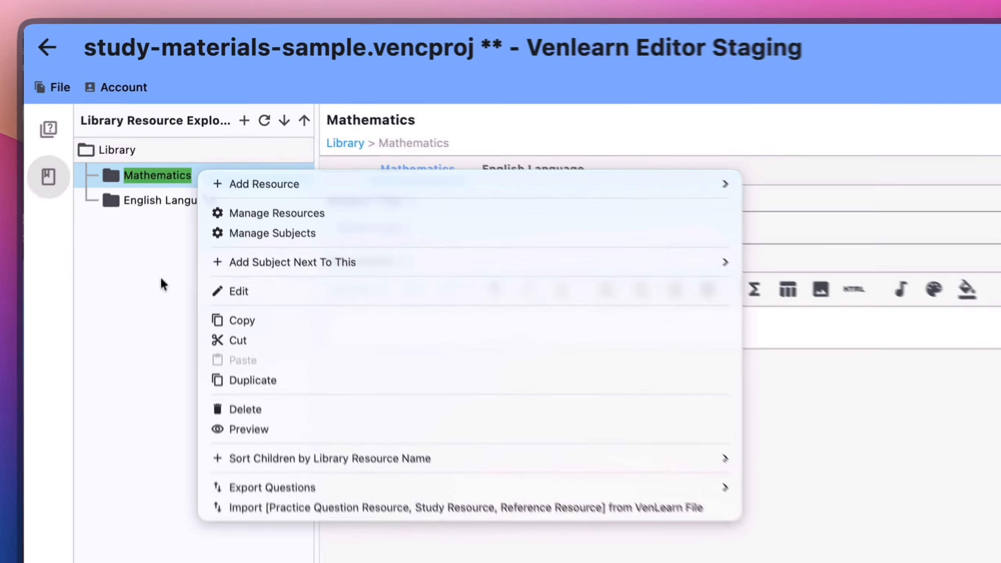
pyautogui.click(177, 190)
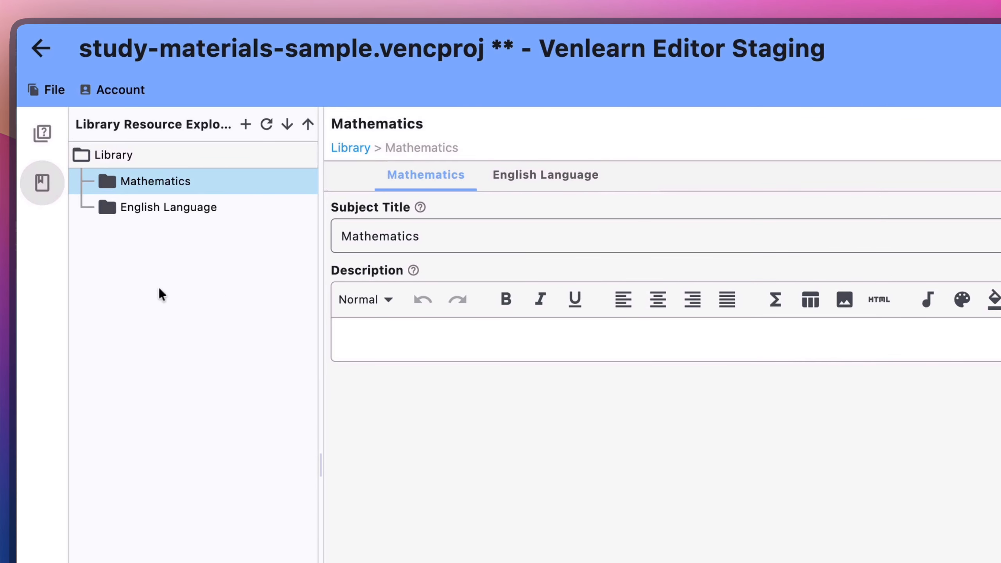
# Add the Practice Questions and Study resources to the Mathematics subject
pyautogui.rightClick(248, 176)
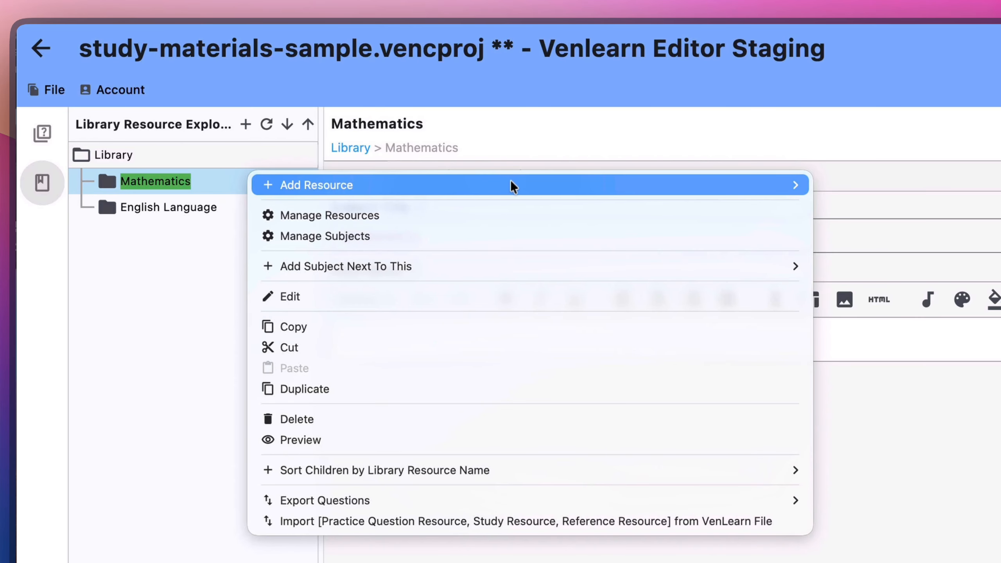
pyautogui.moveTo(509, 180)
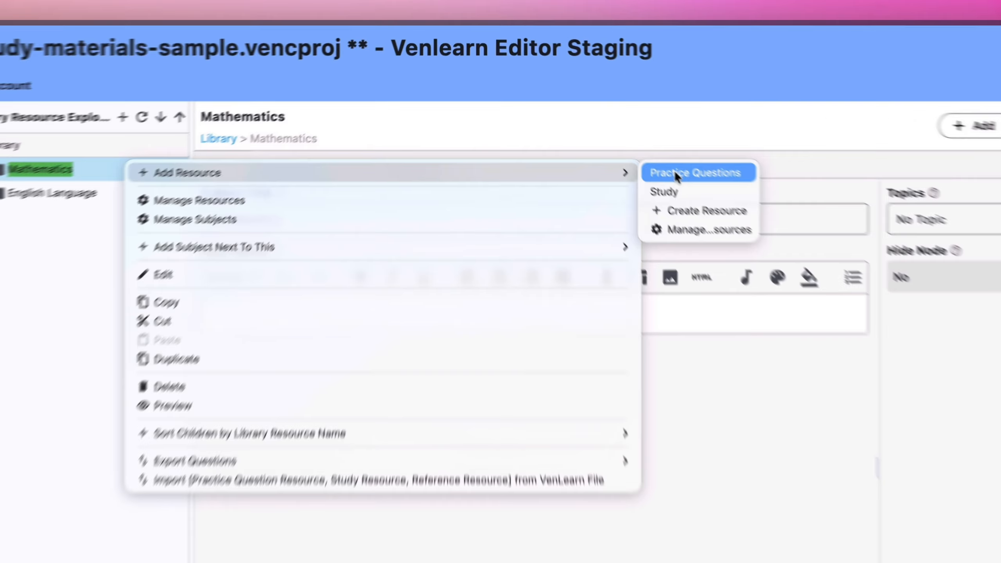
pyautogui.click(628, 126)
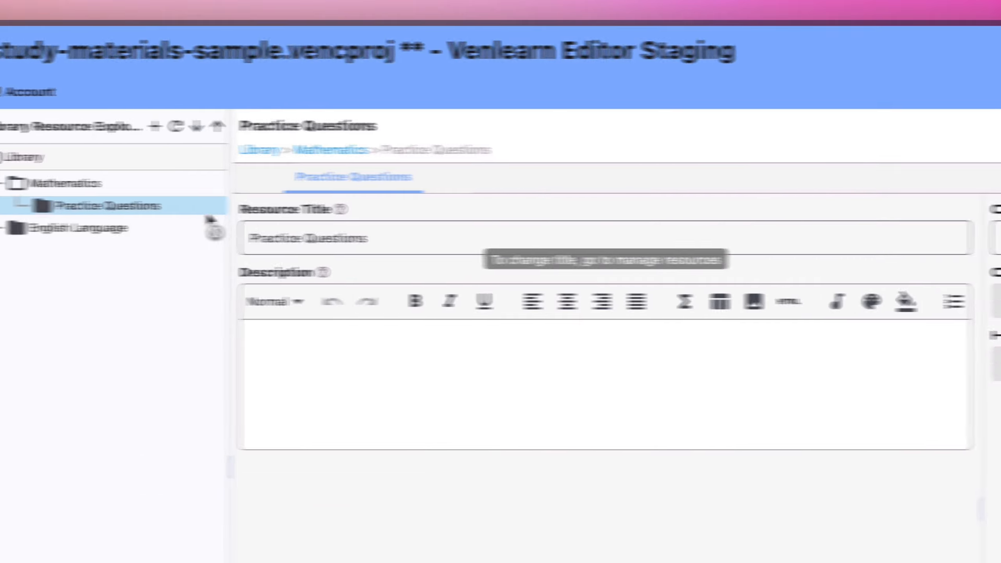
pyautogui.rightClick(200, 182)
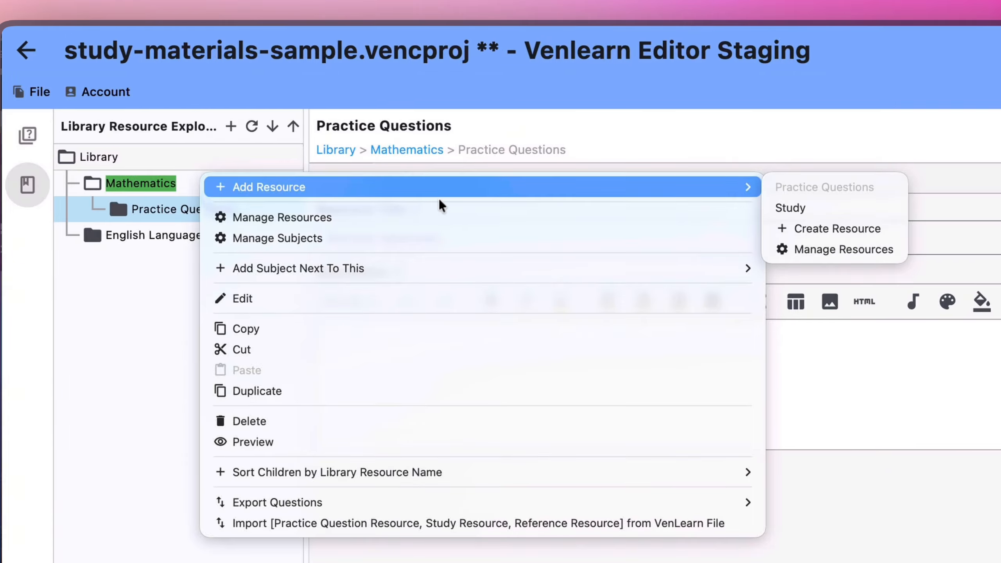
pyautogui.moveTo(535, 187)
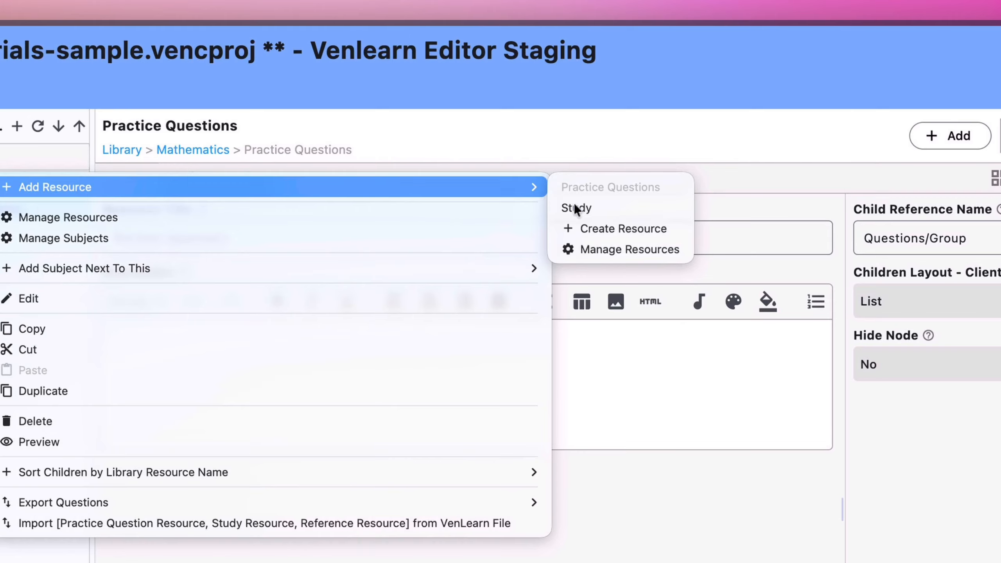
pyautogui.click(581, 207)
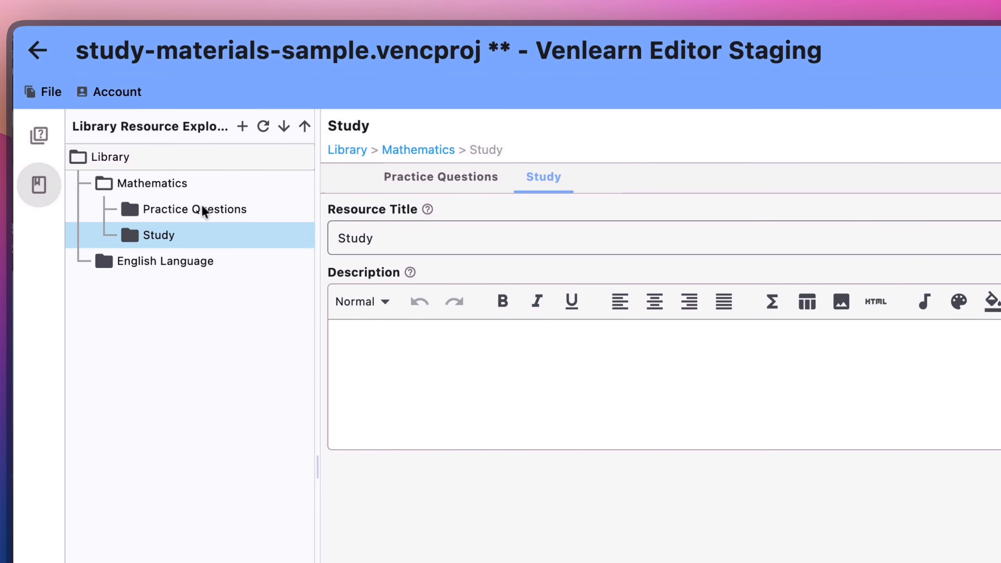
pyautogui.click(203, 212)
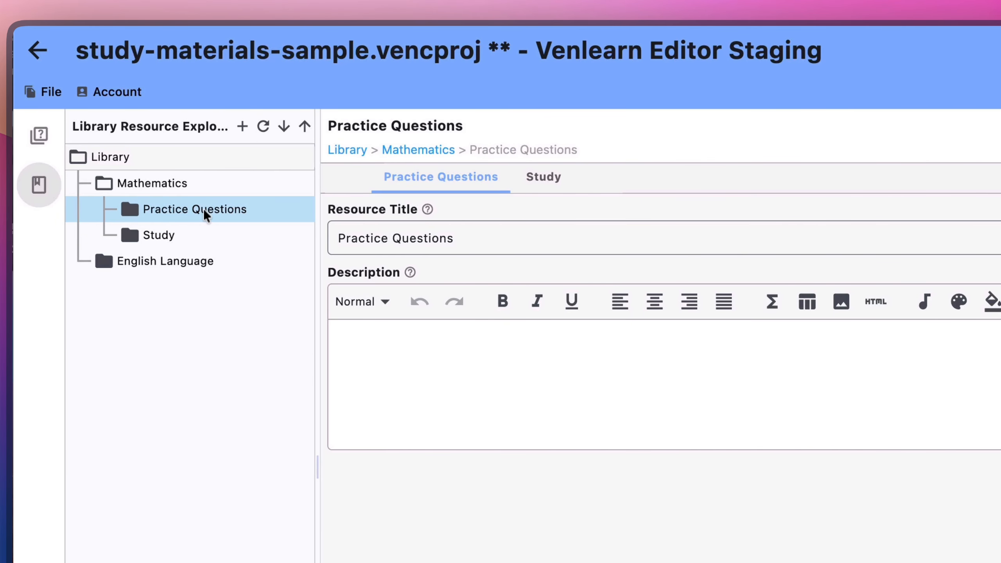
pyautogui.rightClick(223, 217)
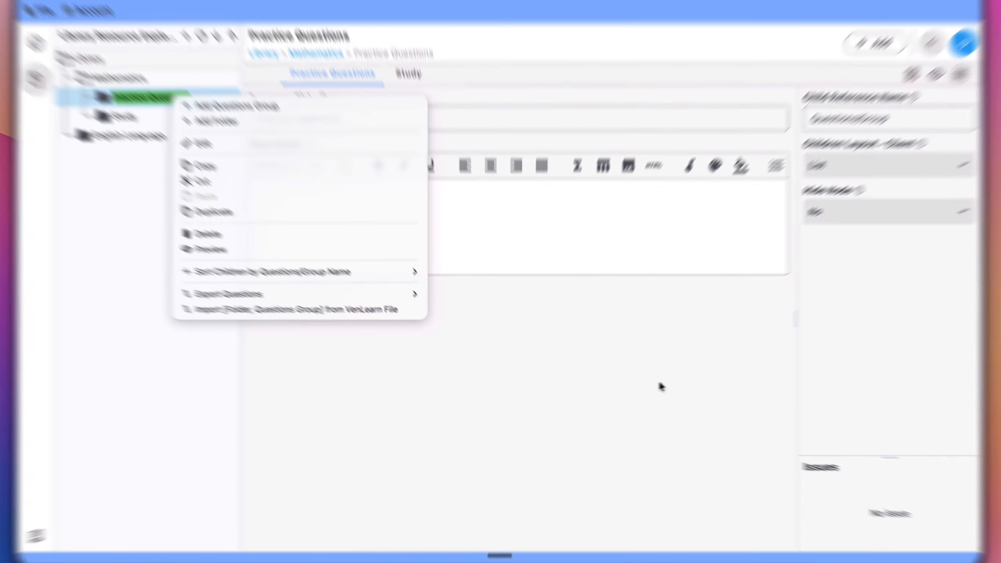
pyautogui.click(594, 380)
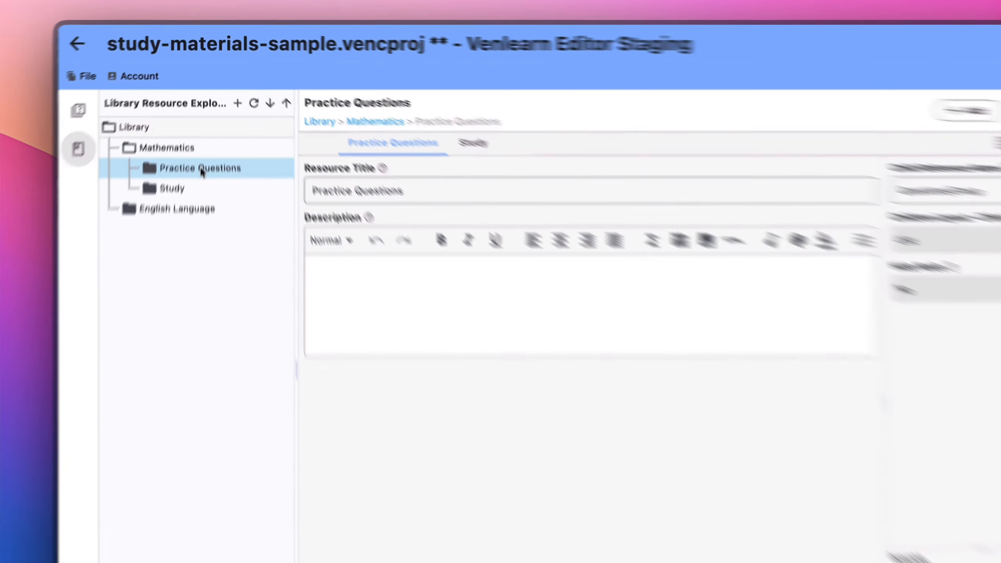
# Add a questions group to Mathematics' Practice Questions resource and set its paper title to "2001/2002"
pyautogui.rightClick(201, 139)
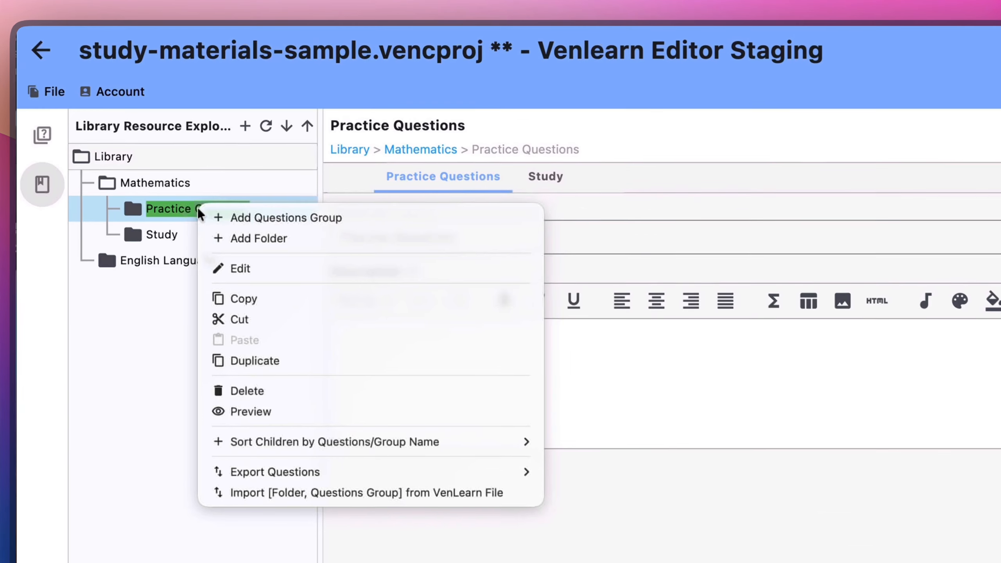
pyautogui.click(305, 218)
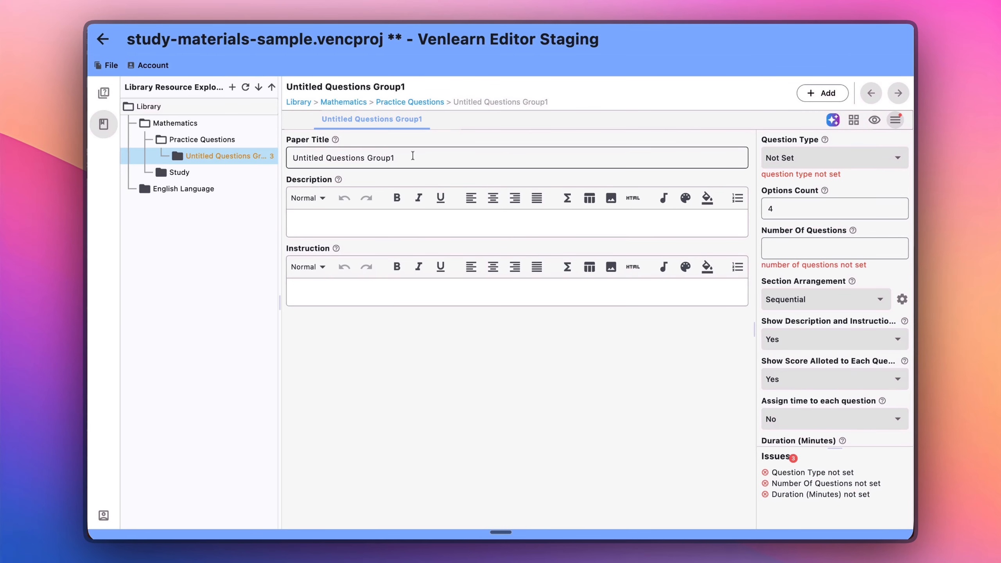
pyautogui.moveTo(412, 155); pyautogui.dragTo(252, 147)
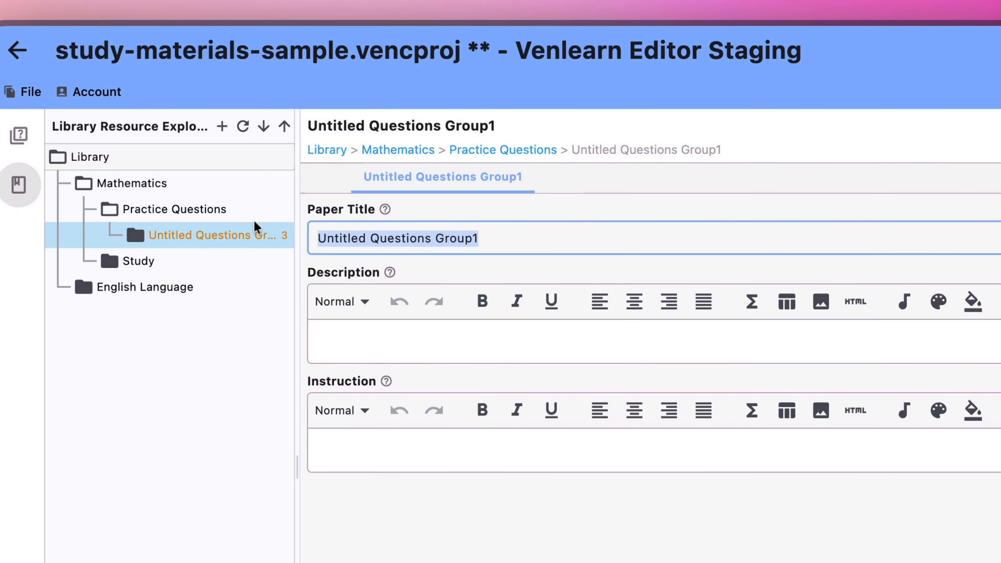
pyautogui.write('200')
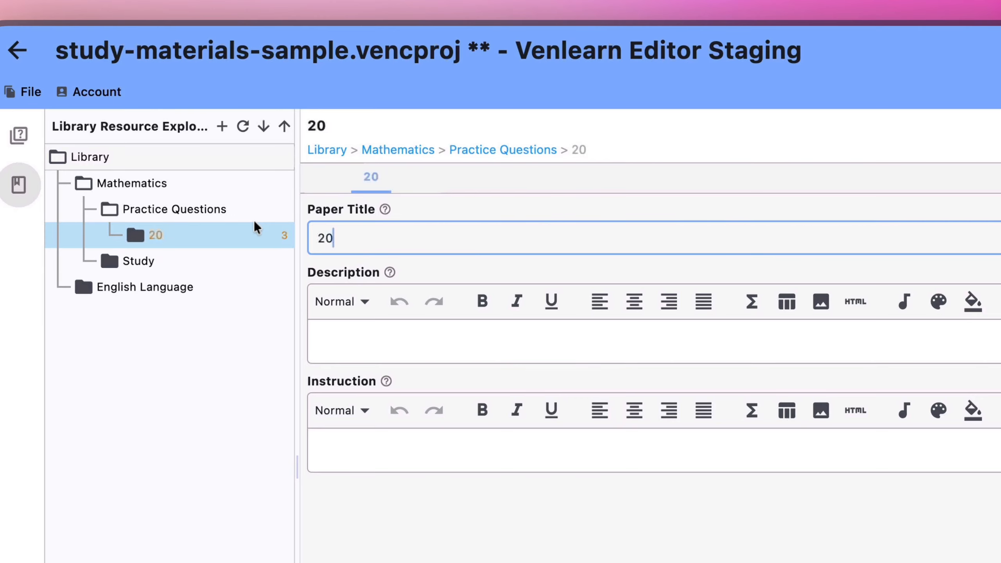
pyautogui.write('1/')
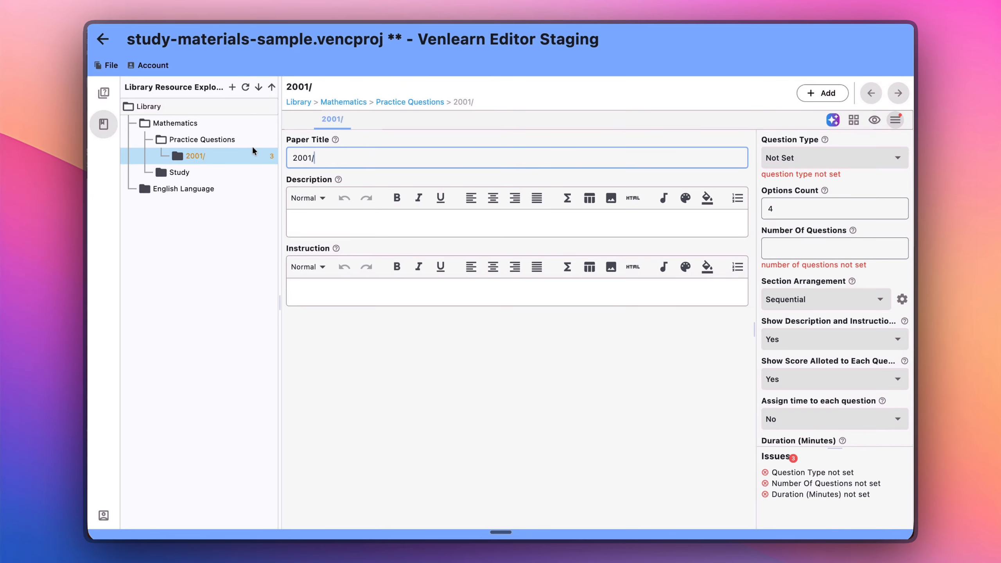
pyautogui.write('2002')
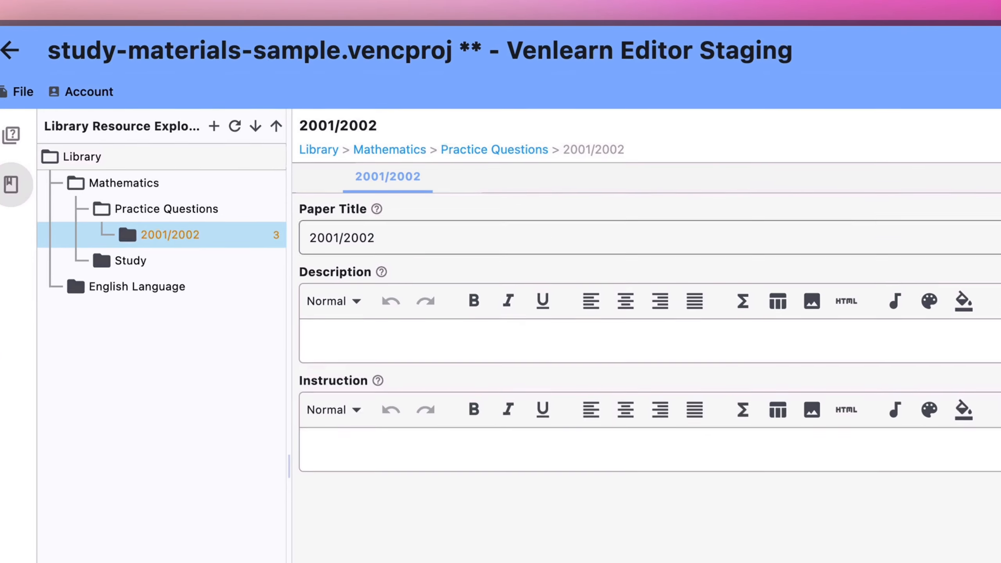
# Set the child reference name of the Practice Questions resource to "Year"
pyautogui.click(214, 140)
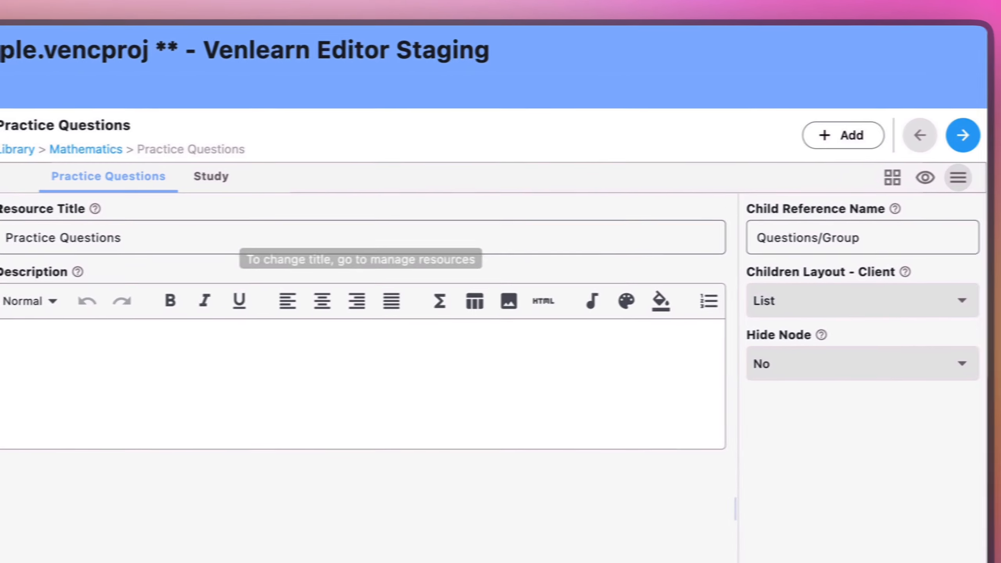
pyautogui.moveTo(868, 239); pyautogui.dragTo(733, 228)
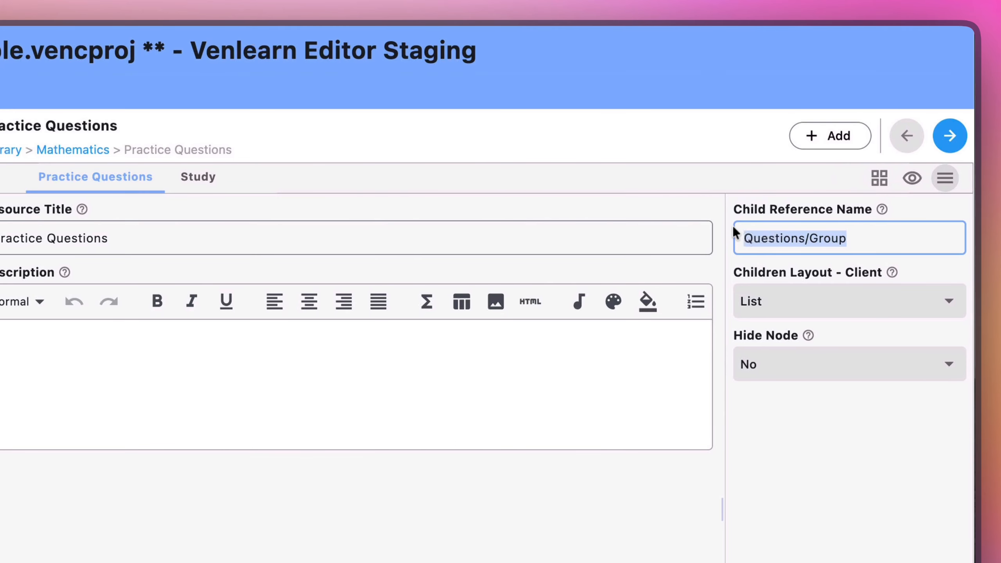
pyautogui.write('Year')
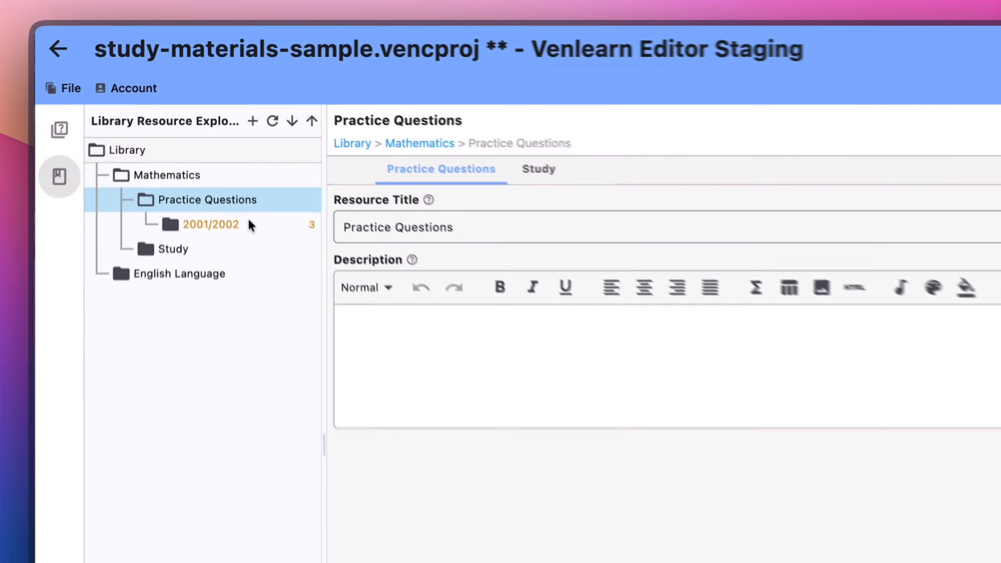
# Set the 2001/2002 questions group to the Multiple Choice, Single-Select question type with 2 as the number of questions
pyautogui.click(229, 155)
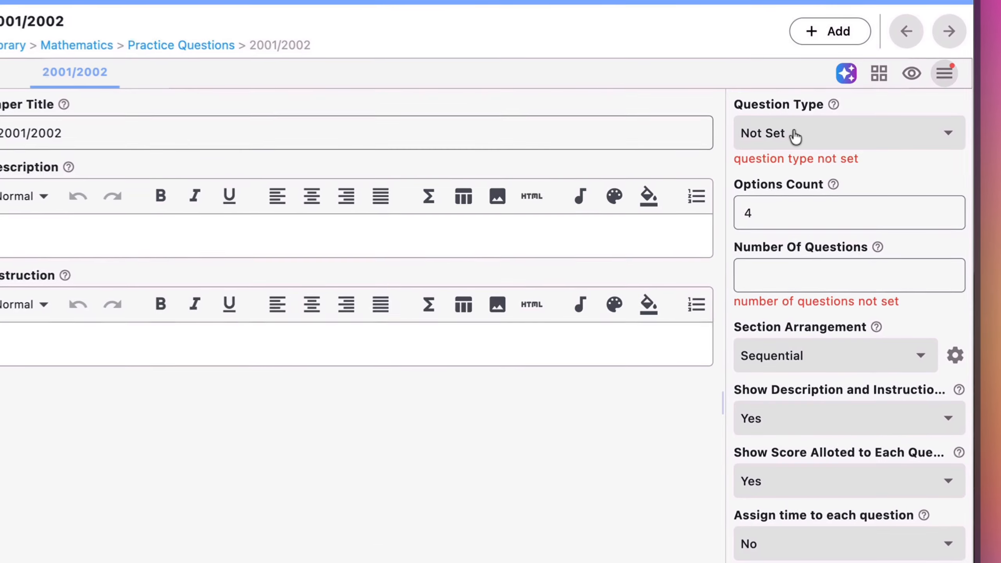
pyautogui.click(799, 157)
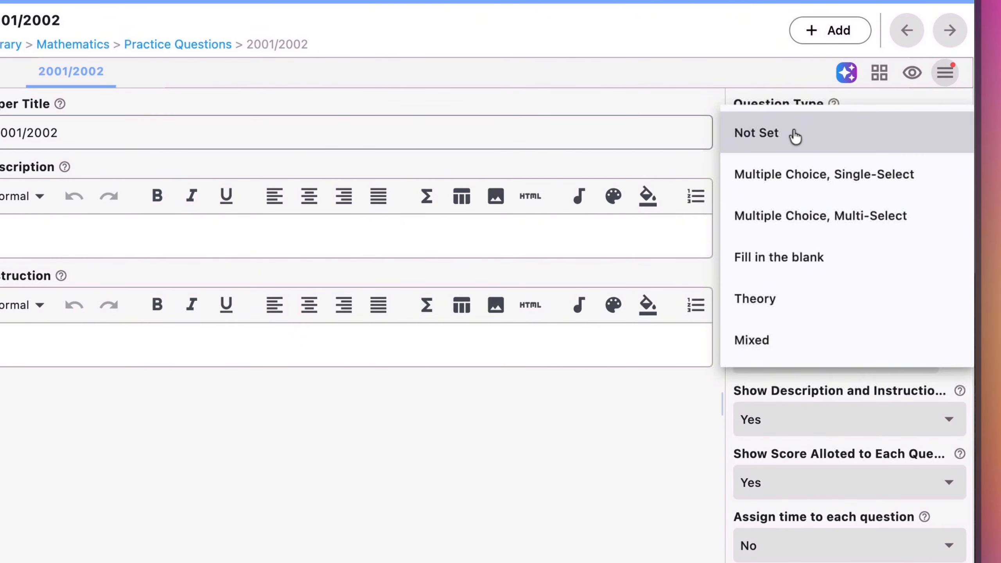
pyautogui.click(793, 184)
pyautogui.click(783, 259)
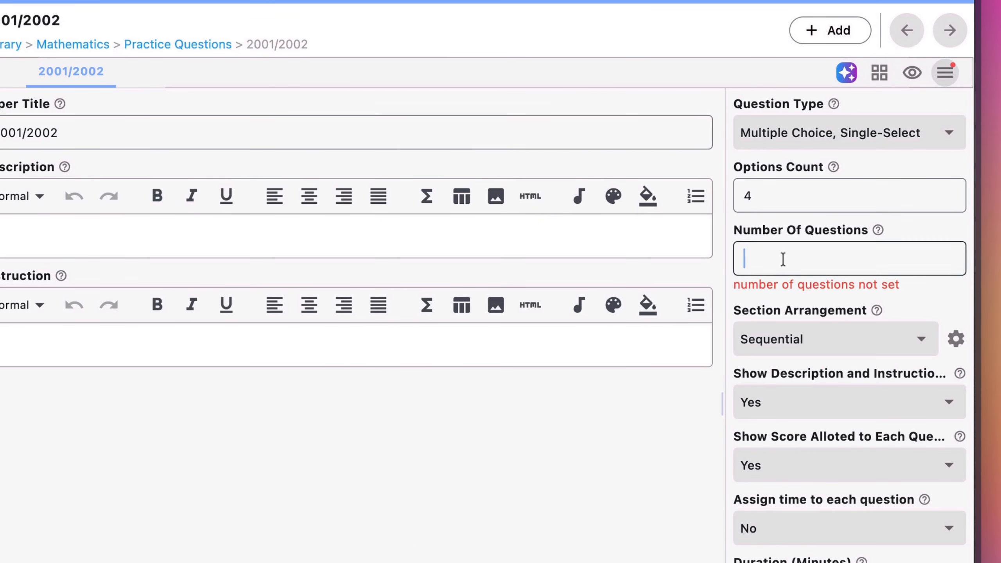
pyautogui.write('2')
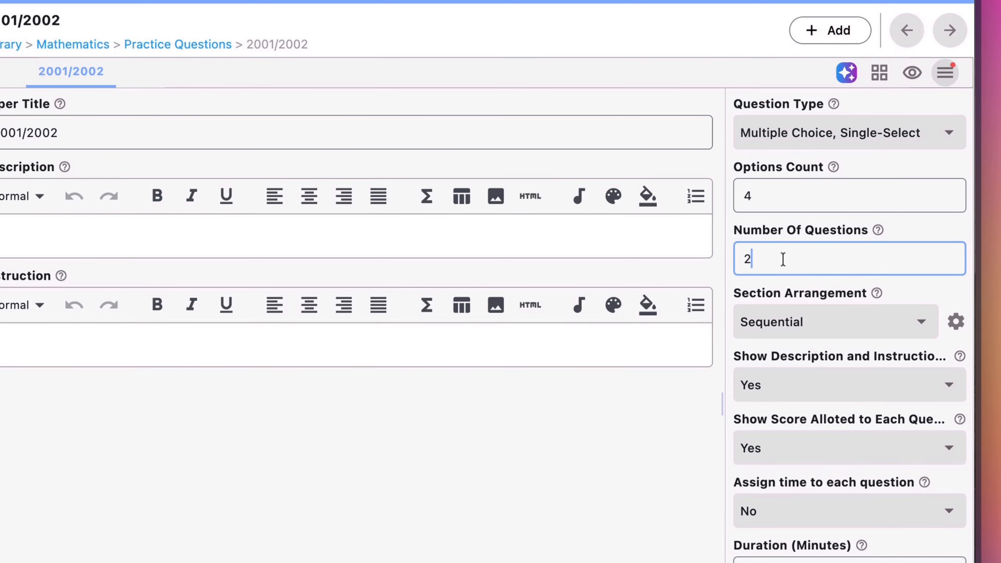
# Set the duration of the 2001/2002 questions group to 2 minutes and review its remaining settings
pyautogui.scroll(-10, 782, 259)
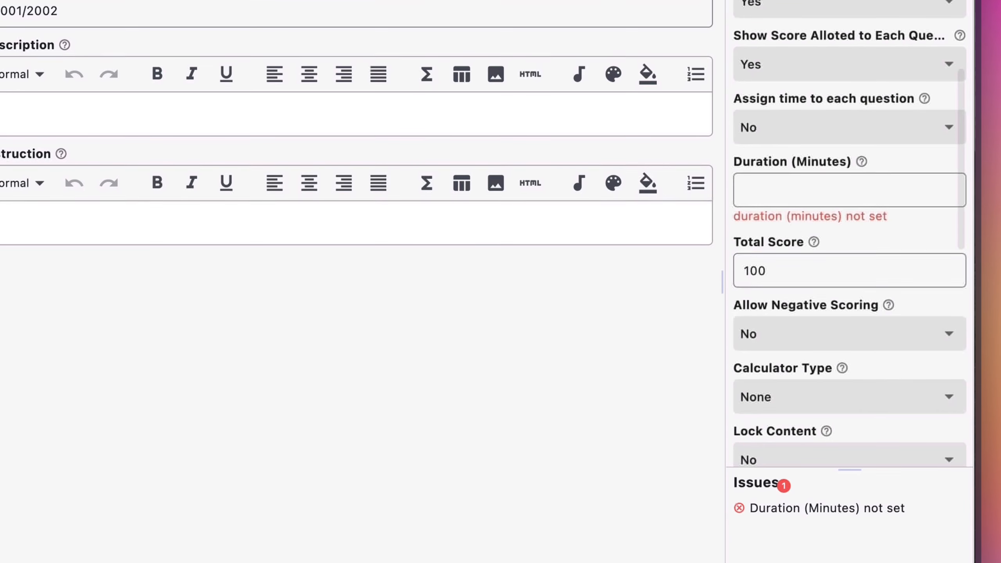
pyautogui.click(791, 195)
pyautogui.write('2')
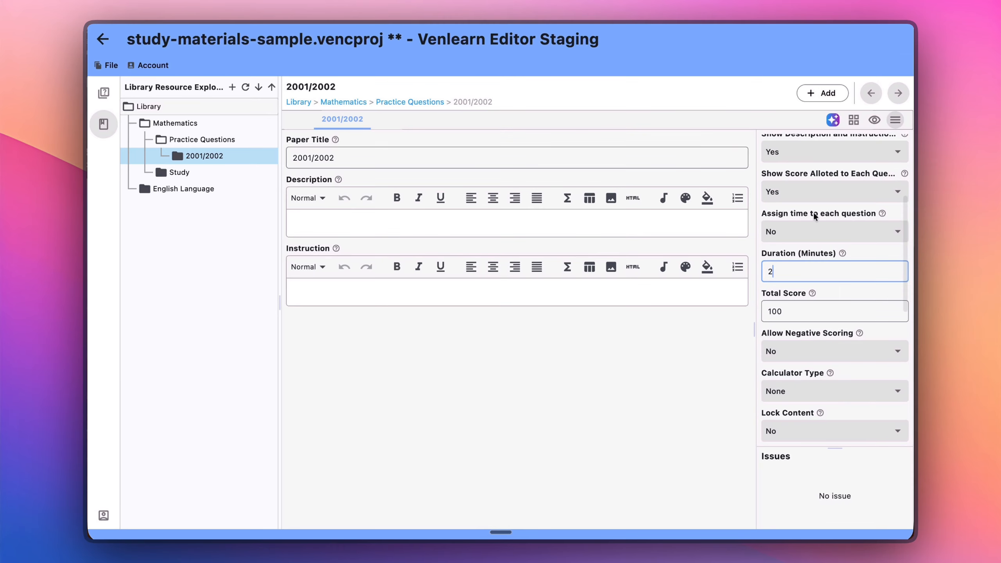
pyautogui.scroll(-2, 814, 217)
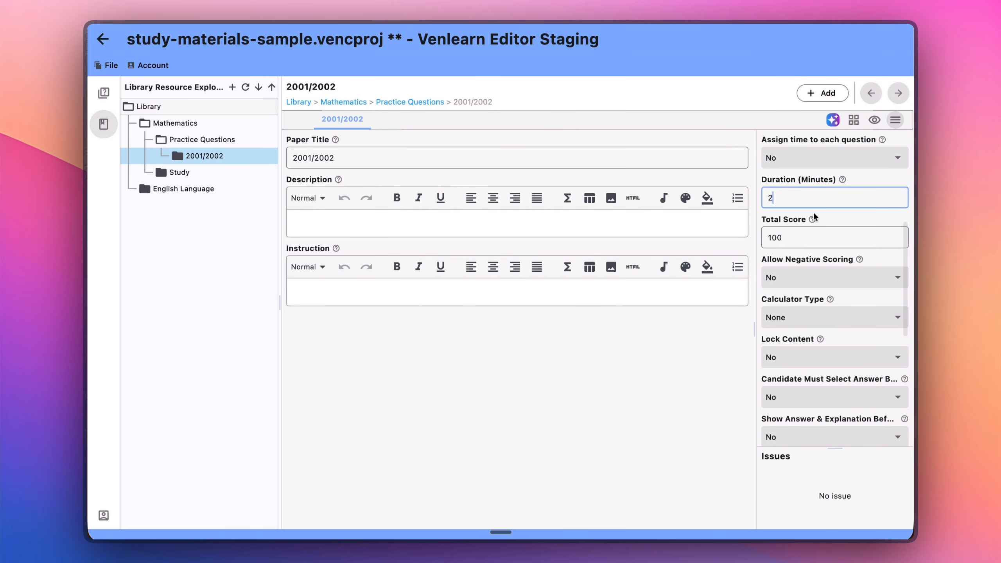
pyautogui.scroll(-1, 814, 216)
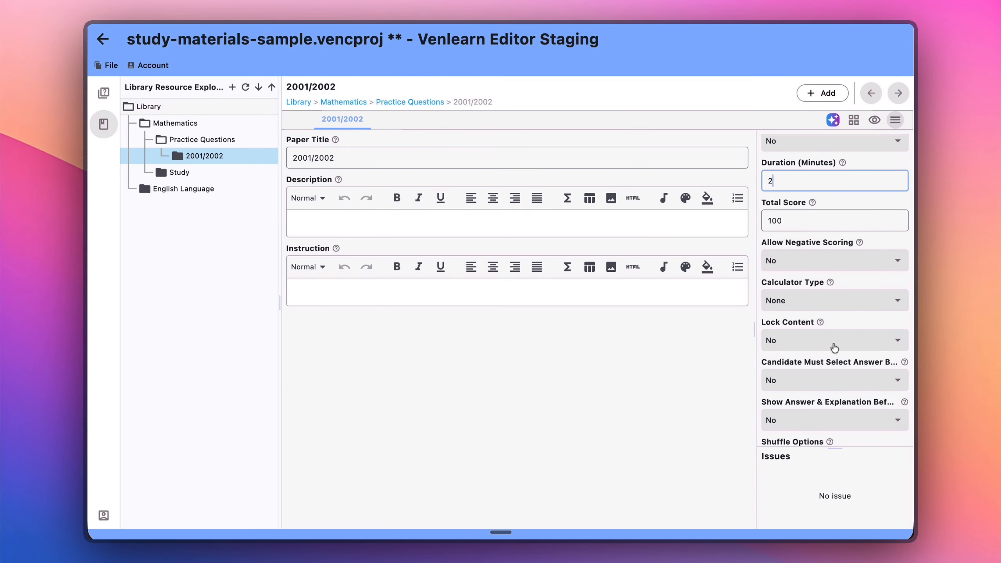
pyautogui.scroll(2, 834, 347)
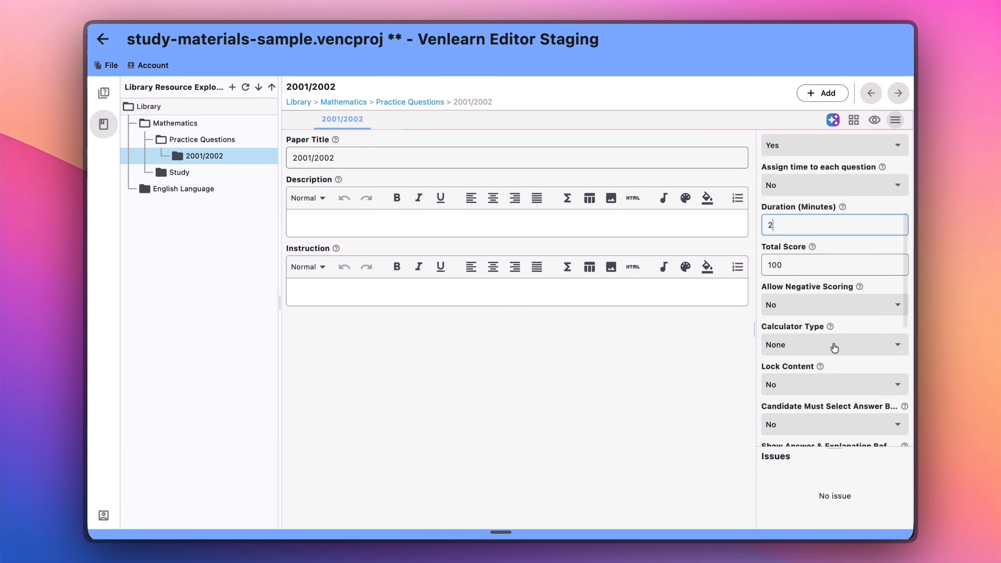
pyautogui.scroll(3, 834, 347)
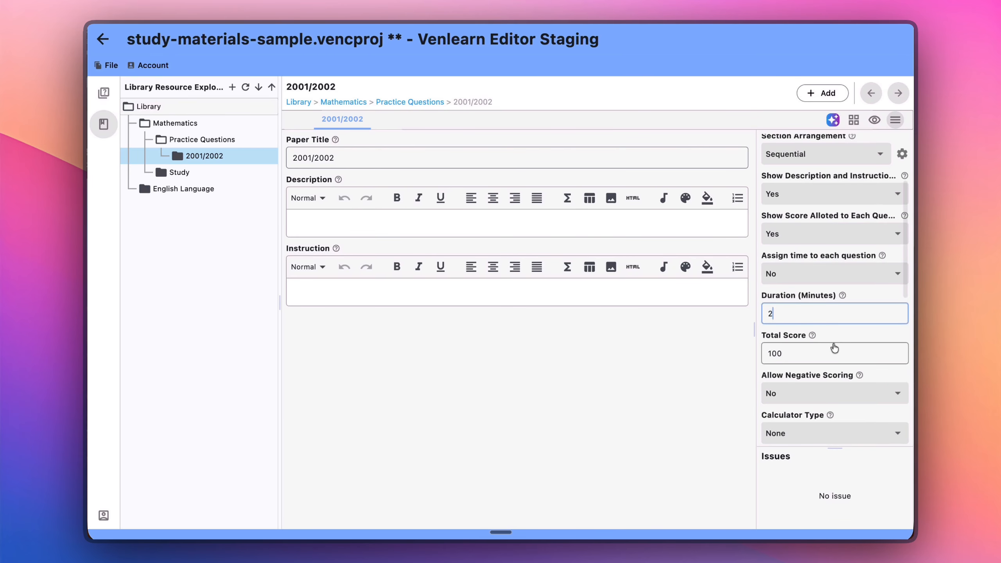
pyautogui.scroll(2, 834, 347)
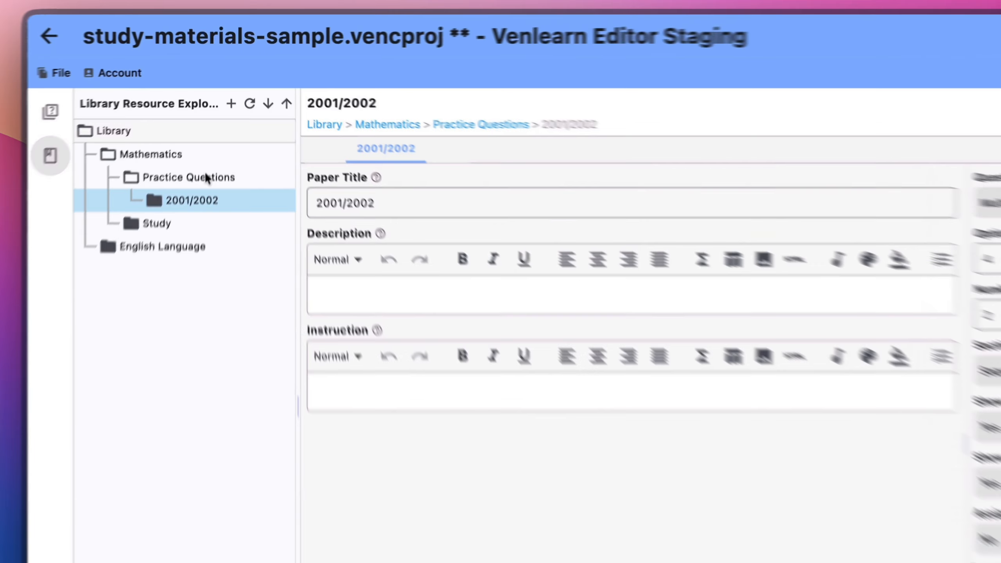
# Add another questions group to Mathematics' Practice Questions resource and set its paper title to "2002/2003"
pyautogui.rightClick(206, 177)
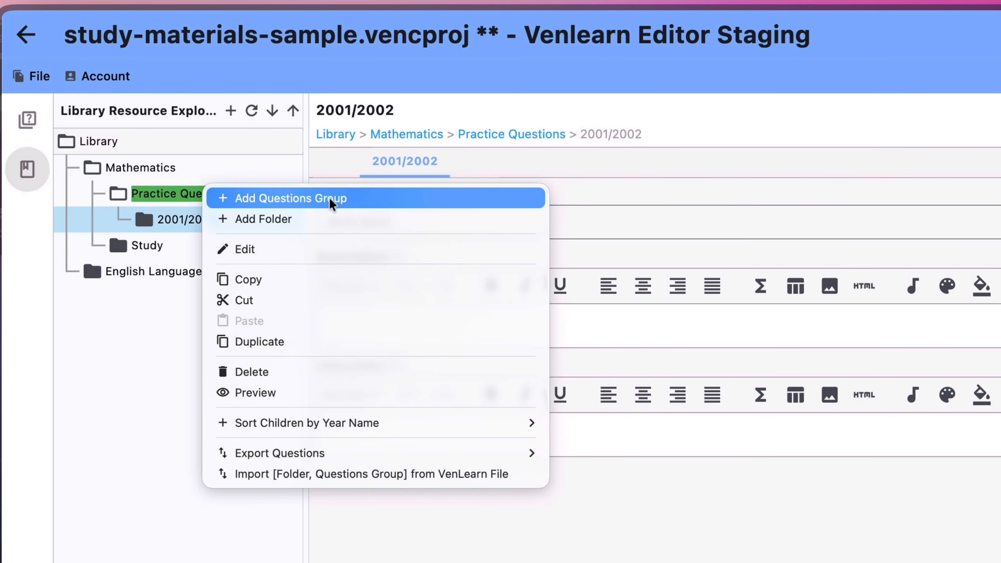
pyautogui.click(321, 186)
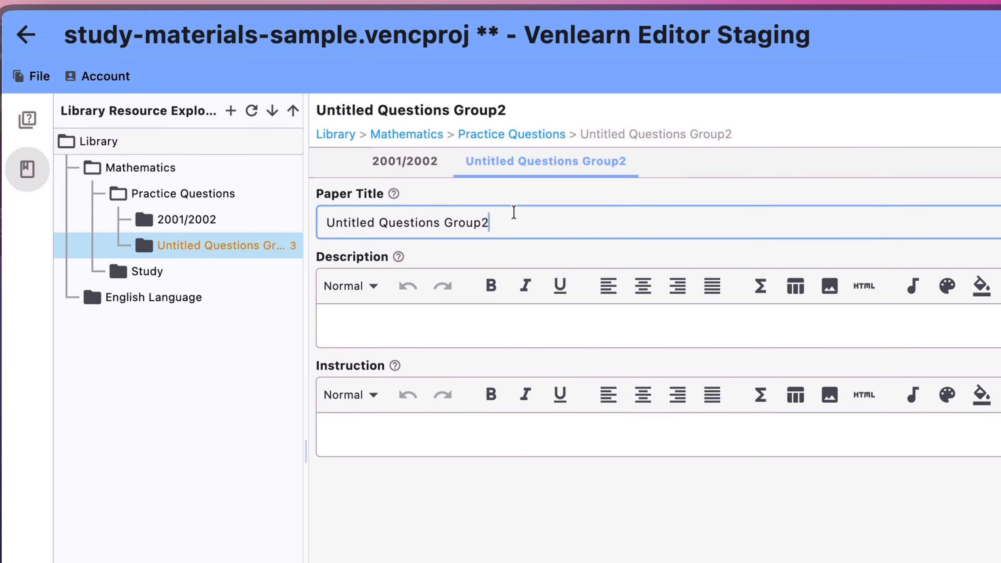
pyautogui.moveTo(514, 215); pyautogui.dragTo(321, 211)
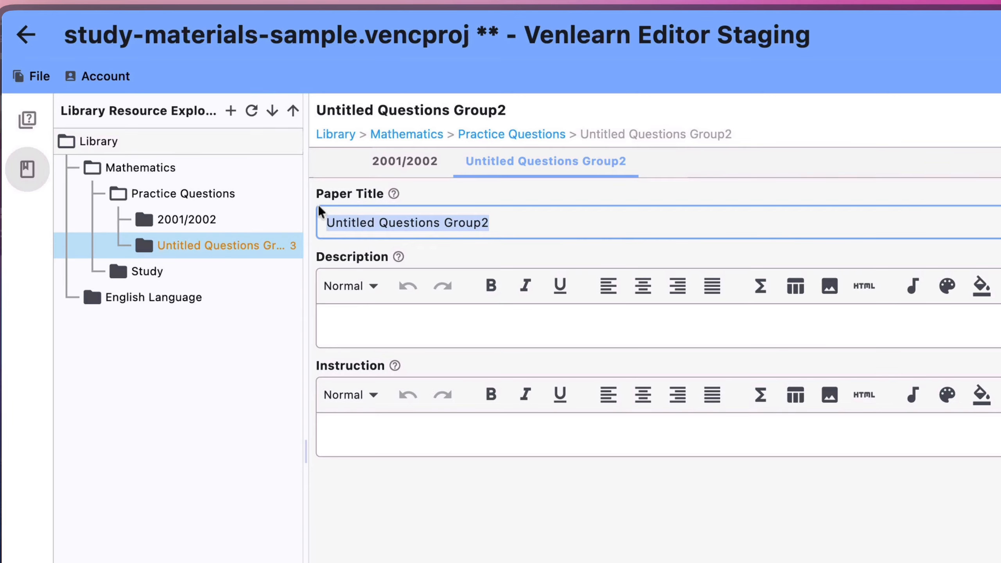
pyautogui.write('2002')
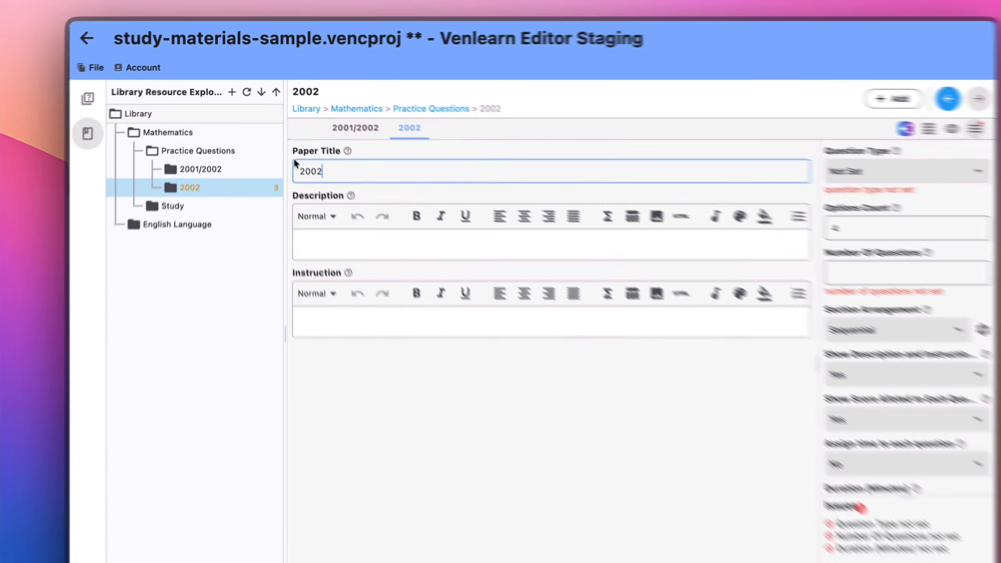
pyautogui.write('/200')
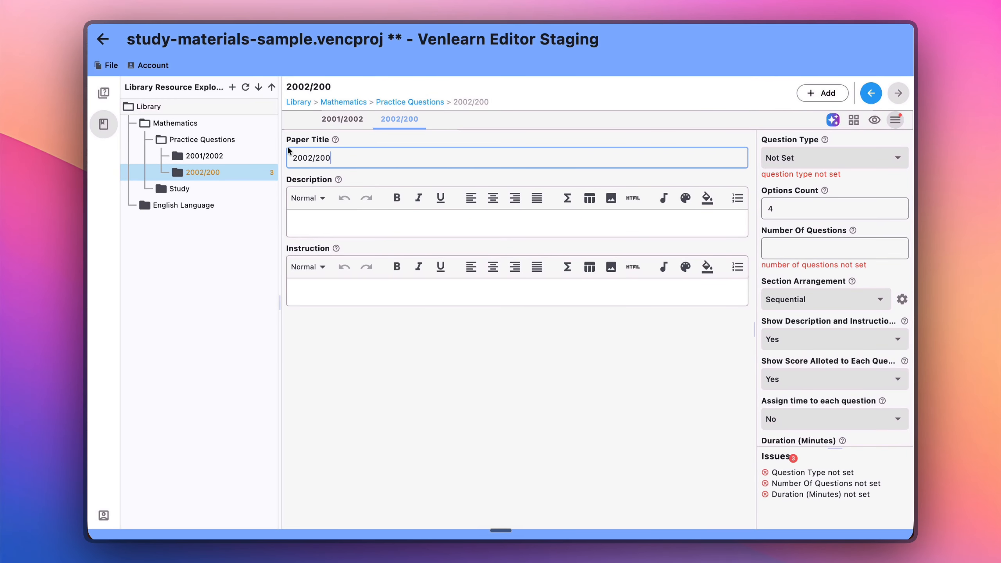
pyautogui.write('3')
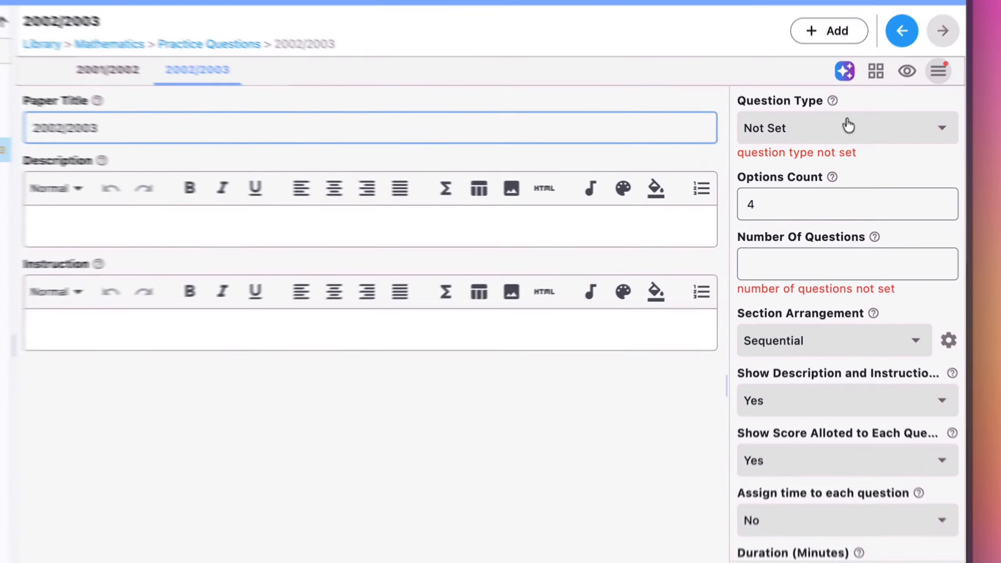
# Set the 2002/2003 questions group to the Multiple Choice, Single-Select question type with 2 as the number of questions
pyautogui.click(827, 157)
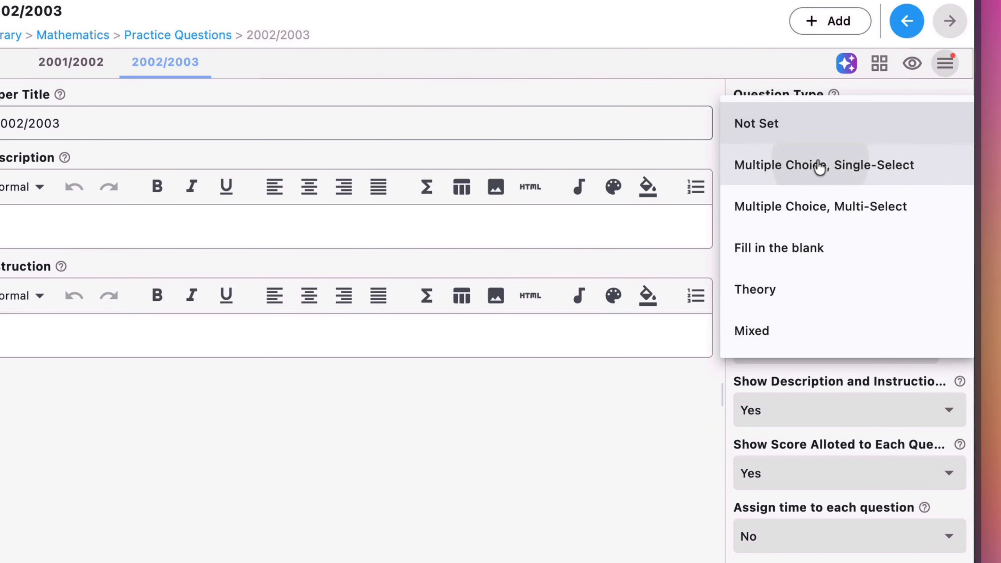
pyautogui.click(818, 166)
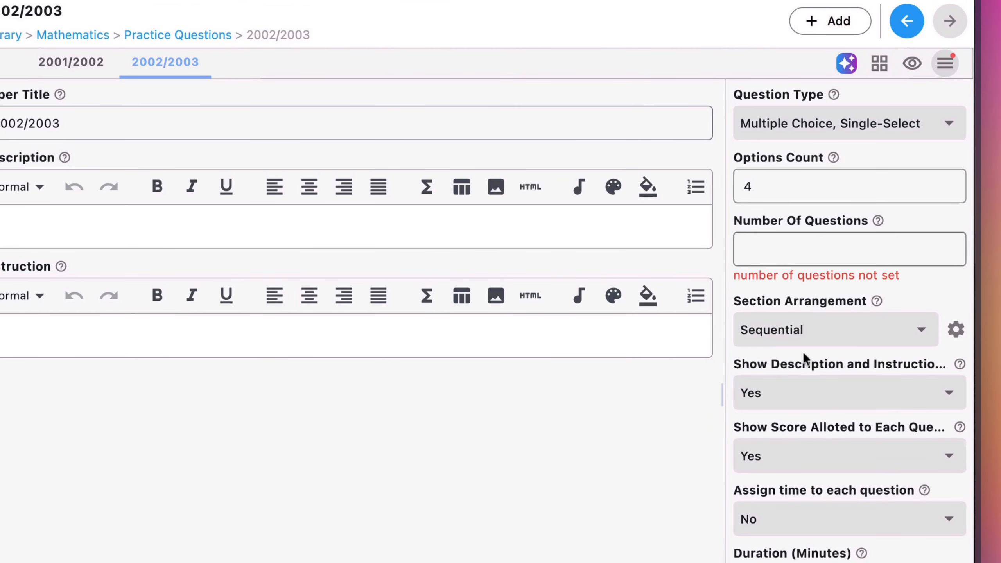
pyautogui.click(792, 253)
pyautogui.write('2')
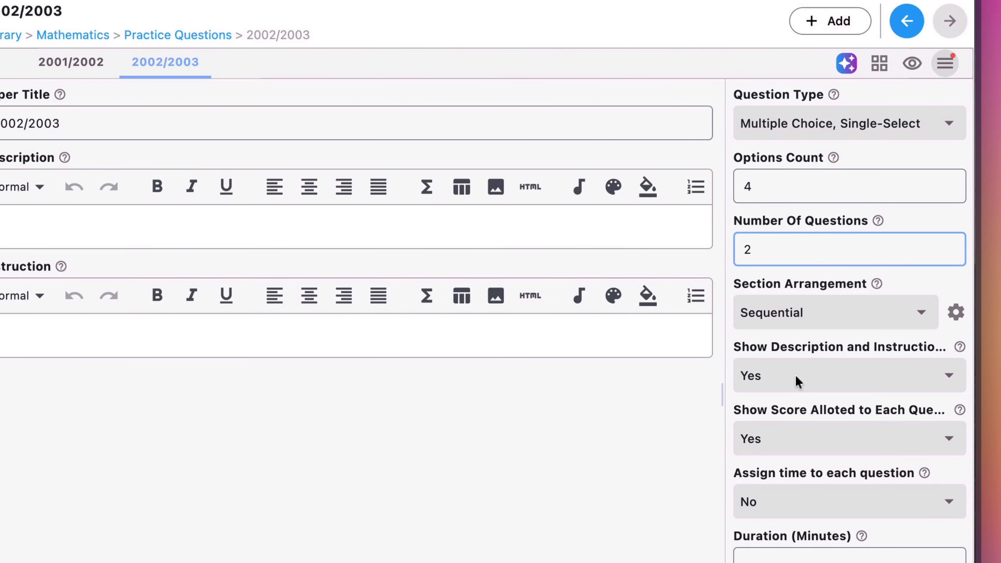
# Fill in the missing duration in minutes for the 2002/2003 questions group
pyautogui.scroll(-10, 780, 322)
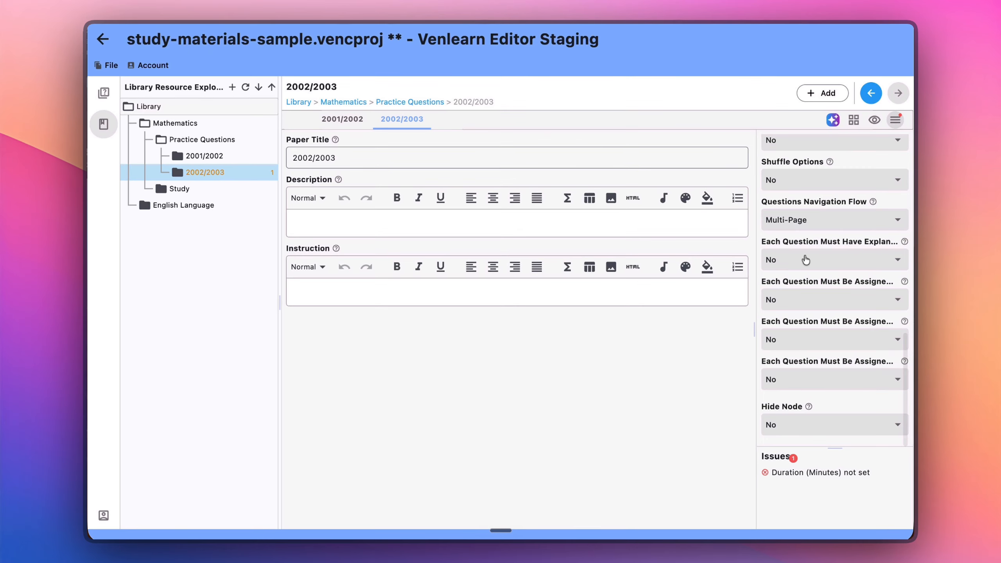
pyautogui.scroll(5, 806, 259)
pyautogui.scroll(3, 806, 259)
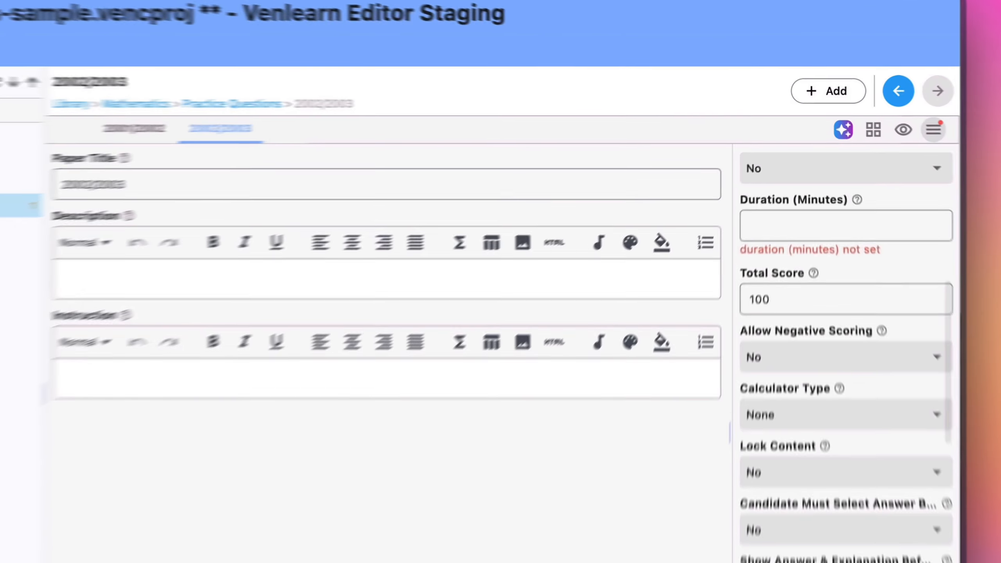
pyautogui.click(799, 180)
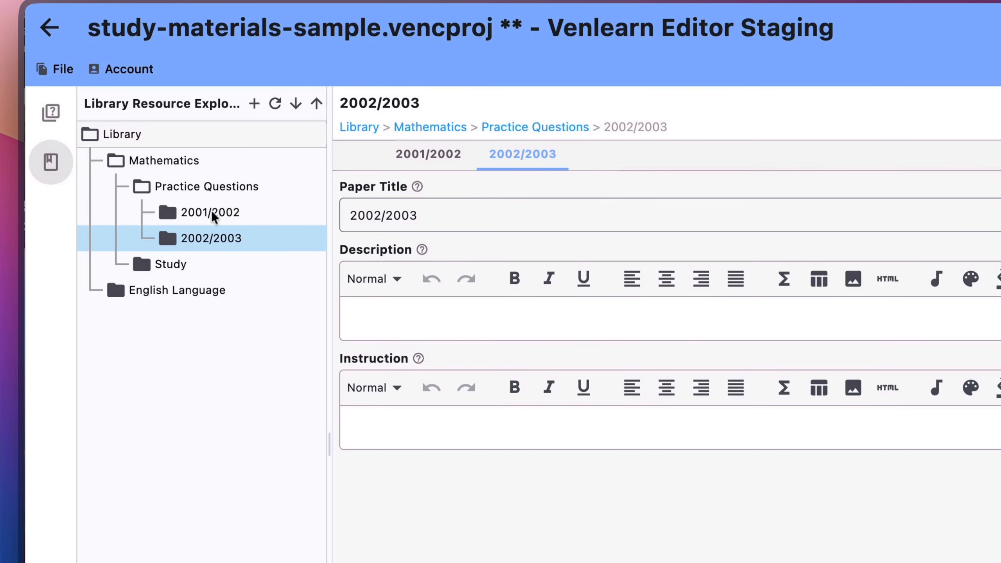
# Add 2 blank questions to the 2001/2002 questions group in one batch
pyautogui.click(213, 215)
pyautogui.rightClick(213, 215)
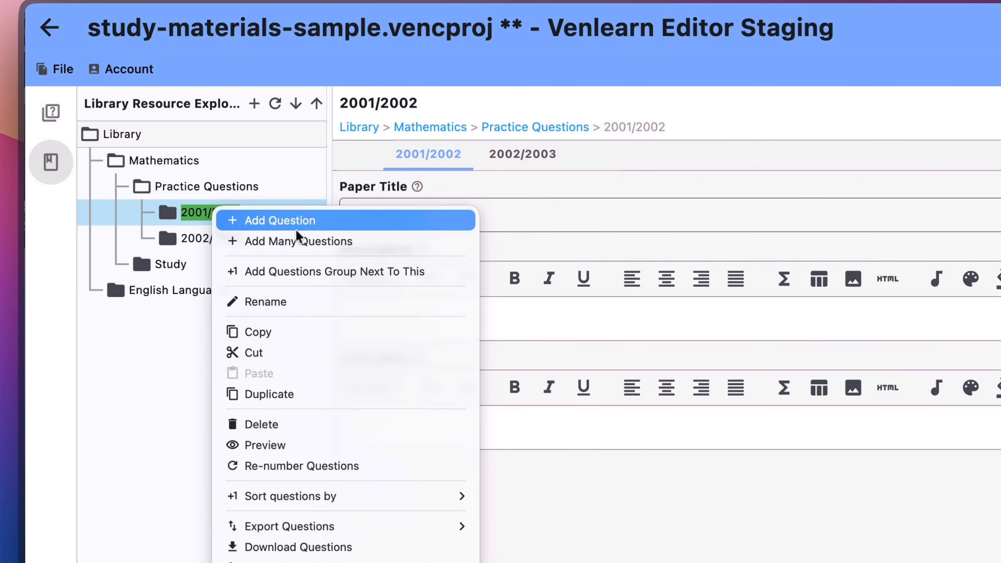
pyautogui.click(296, 241)
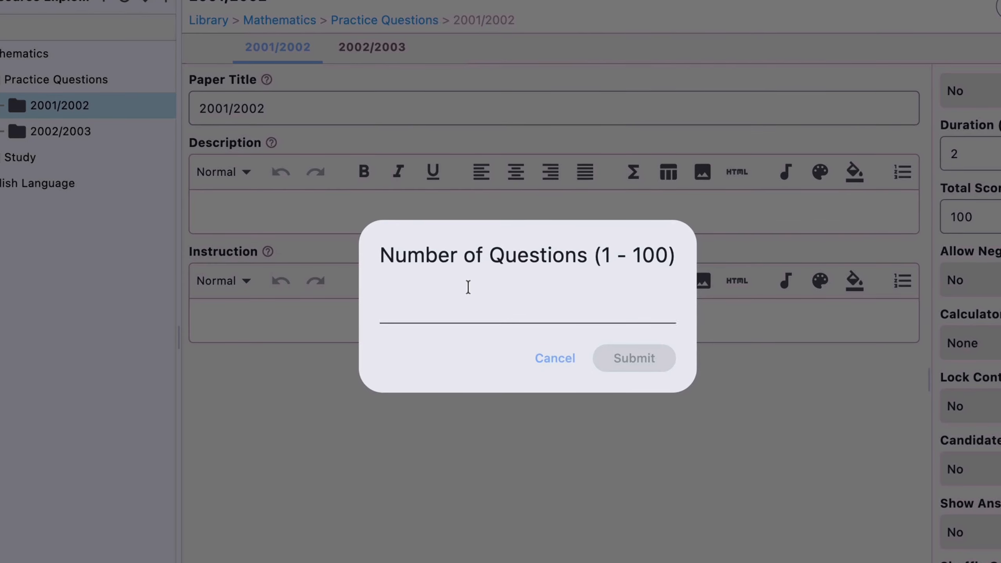
pyautogui.click(492, 309)
pyautogui.write('2')
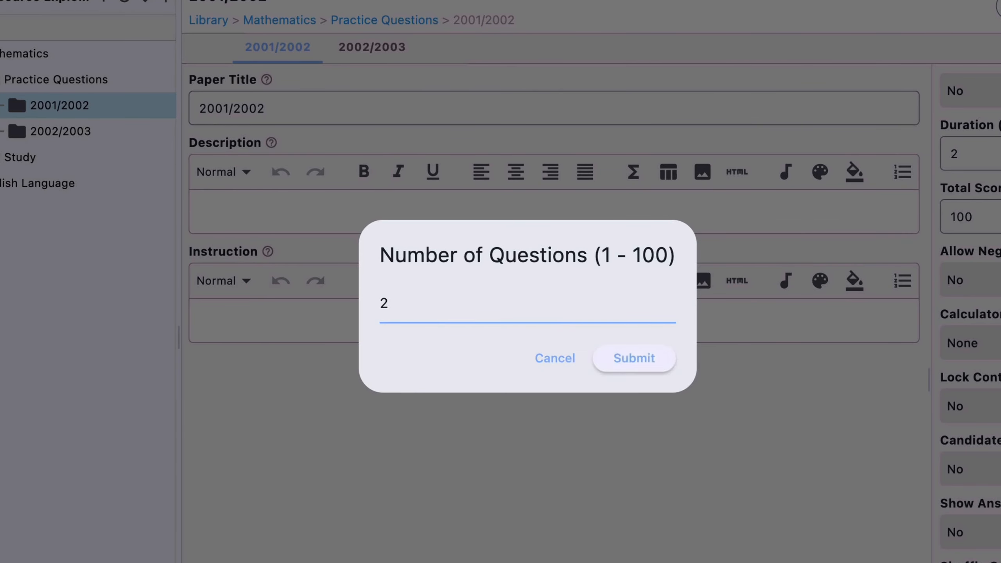
pyautogui.click(648, 362)
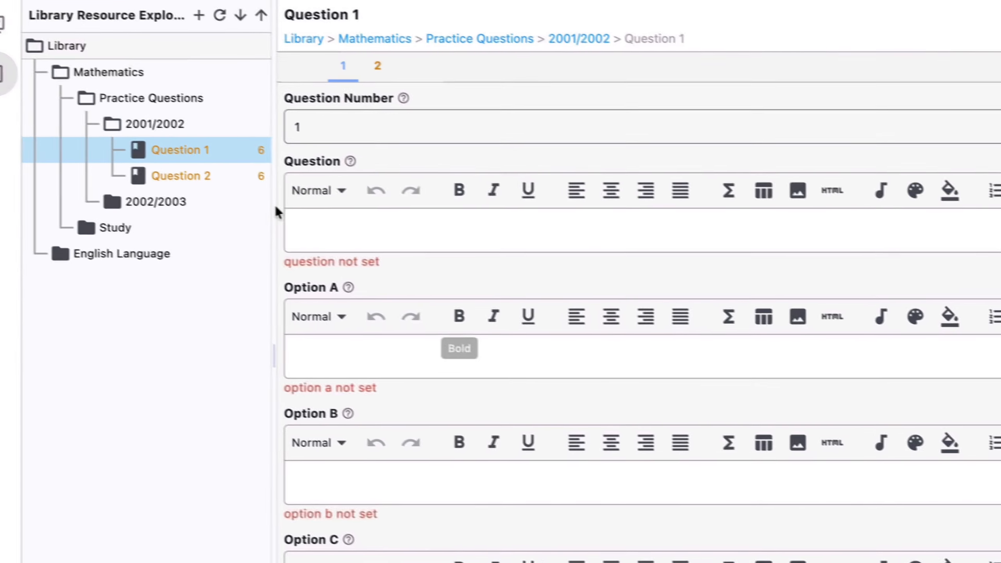
# Add 2 blank questions to the 2002/2003 questions group in one batch
pyautogui.rightClick(187, 207)
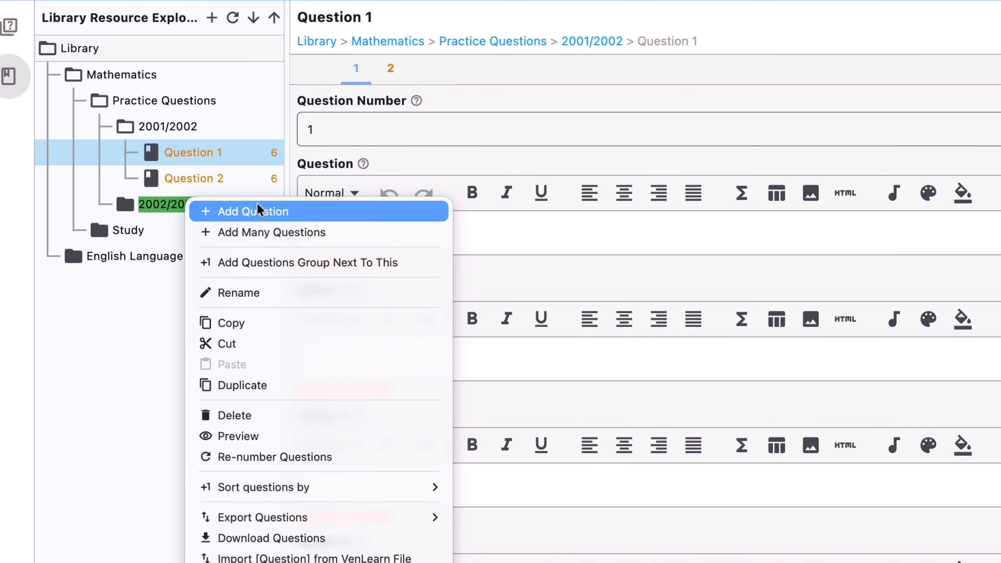
pyautogui.click(301, 230)
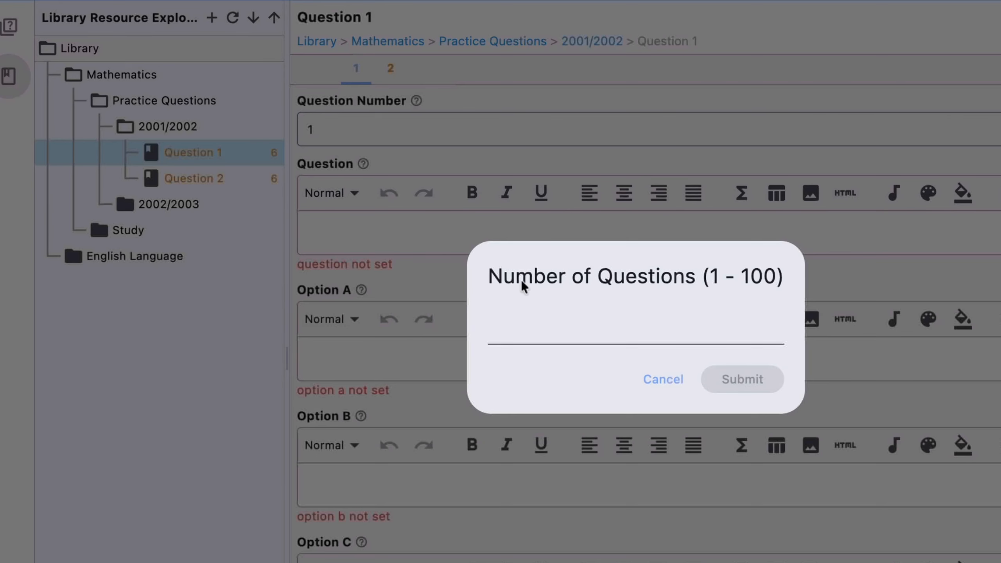
pyautogui.write('2')
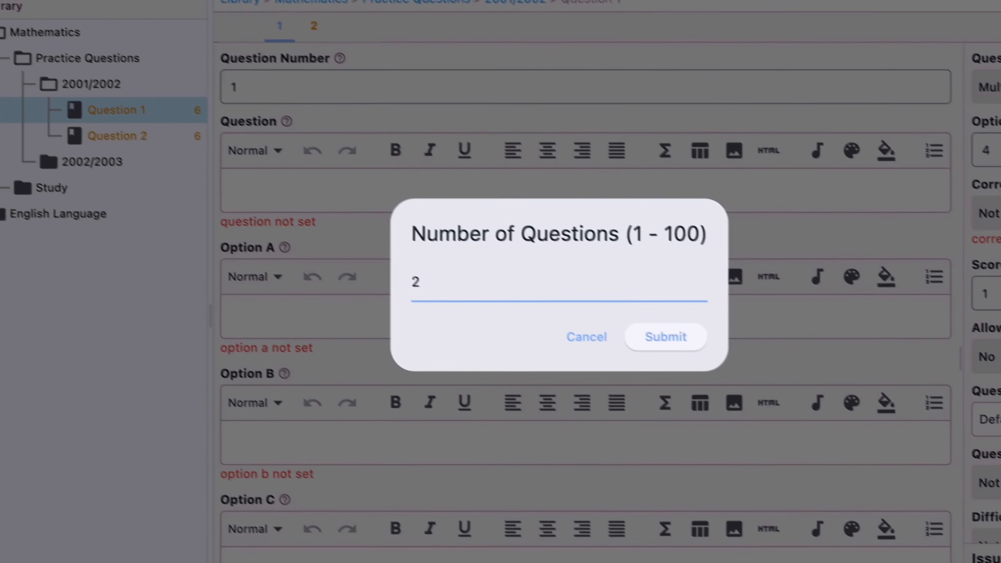
pyautogui.click(734, 380)
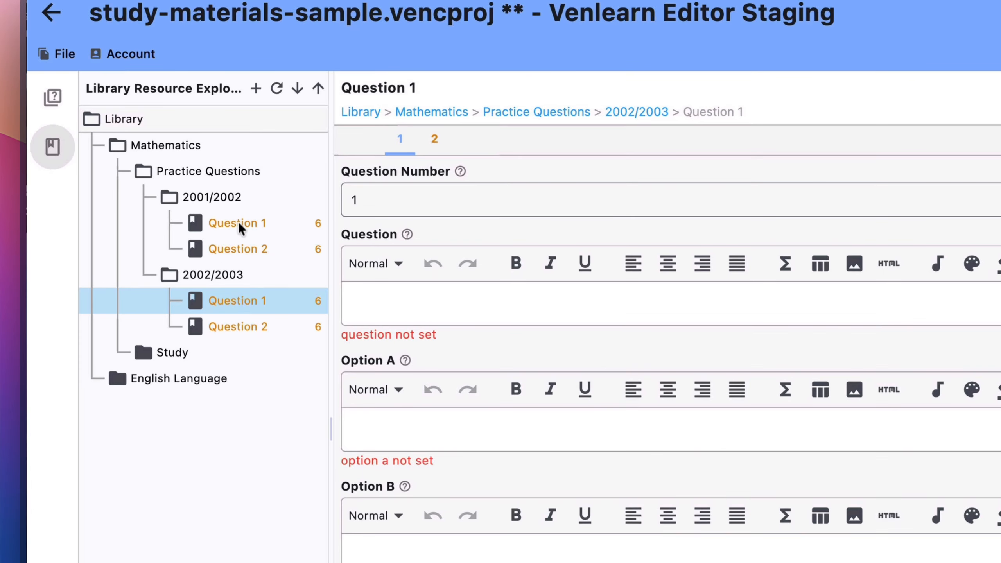
# Look through the blank questions in the 2001/2002 and 2002/2003 groups
pyautogui.click(223, 172)
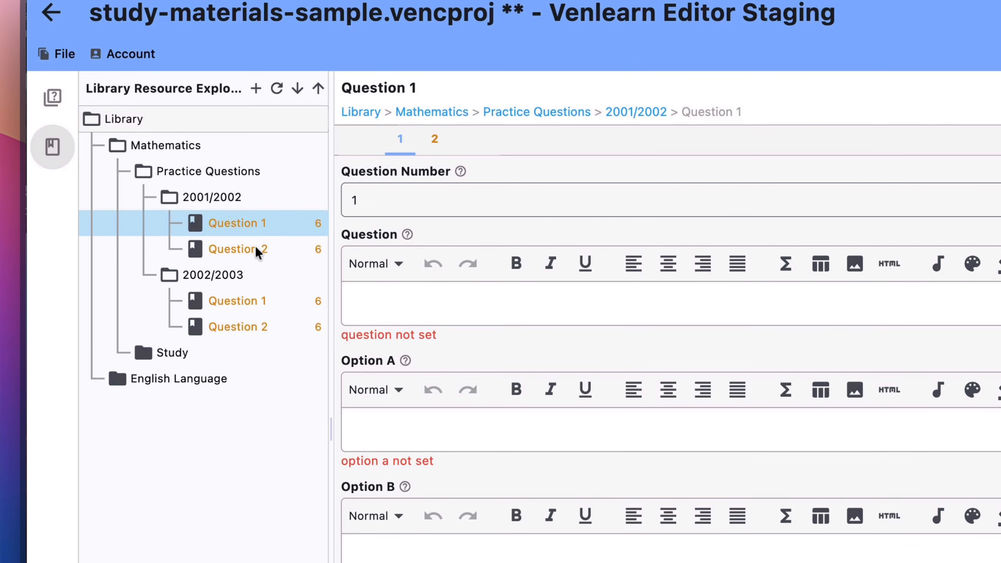
pyautogui.click(255, 247)
pyautogui.click(253, 302)
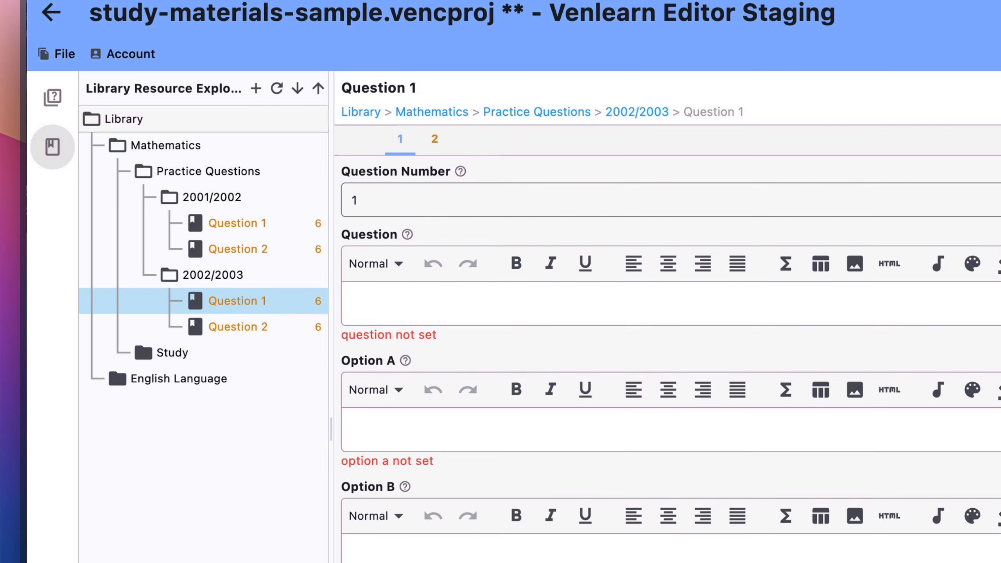
pyautogui.click(257, 327)
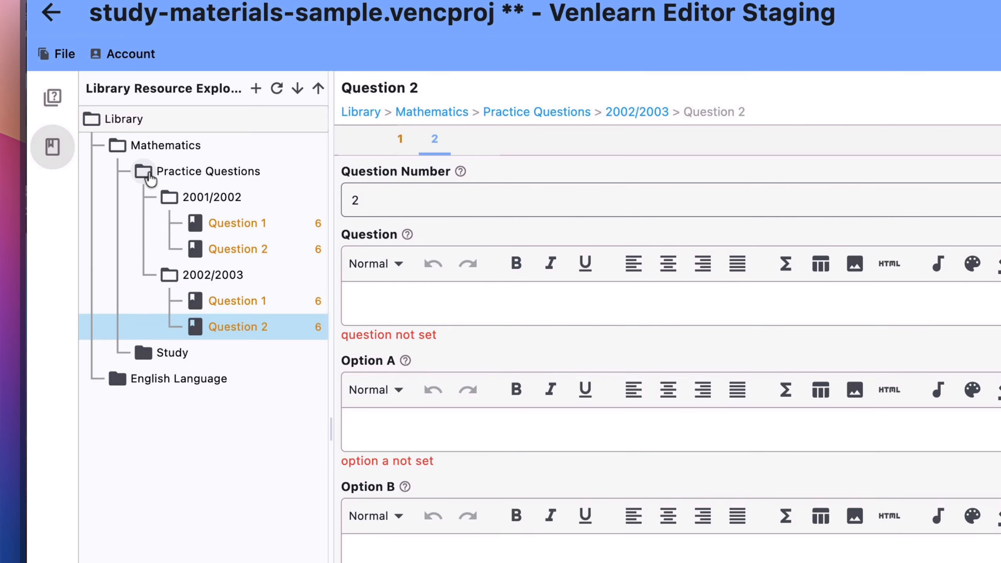
# Collapse the Practice Questions resource in the library tree and open Mathematics' Study resource
pyautogui.click(143, 171)
pyautogui.click(195, 202)
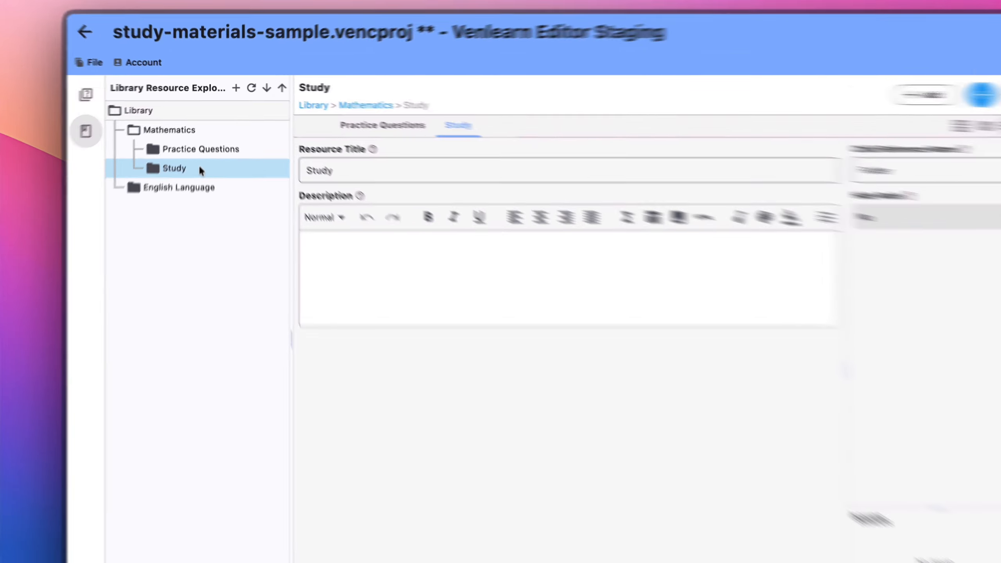
pyautogui.rightClick(199, 158)
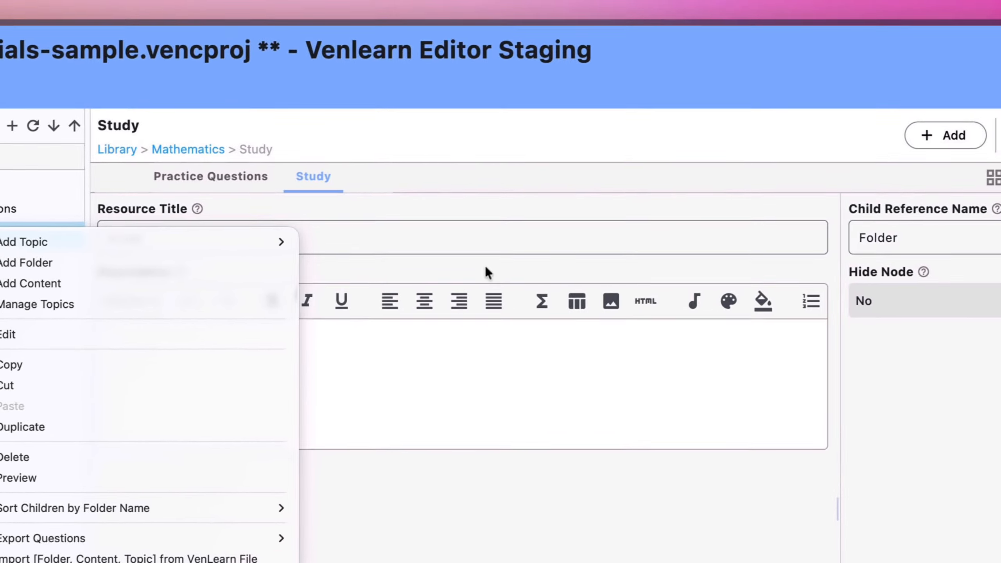
pyautogui.click(663, 239)
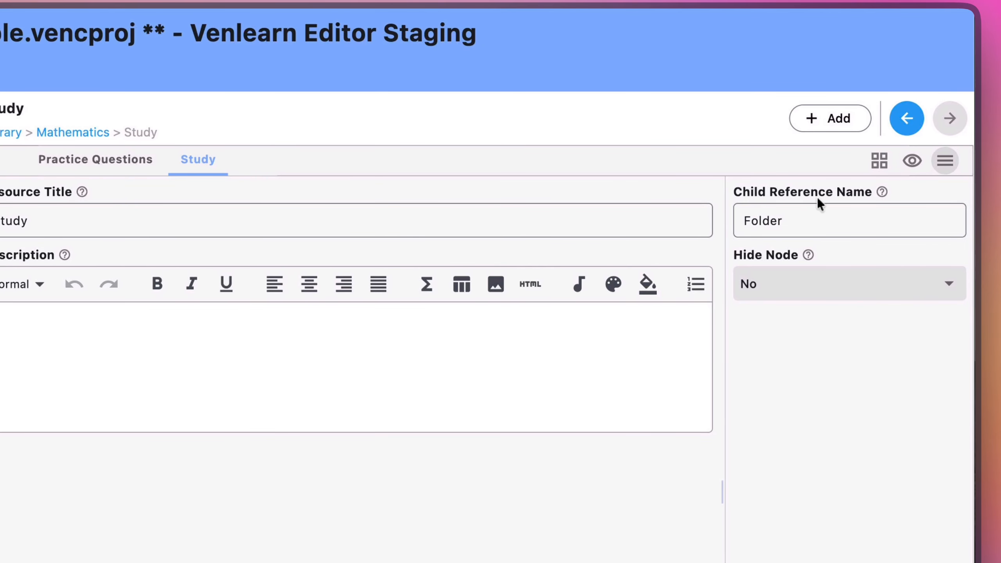
pyautogui.click(800, 208)
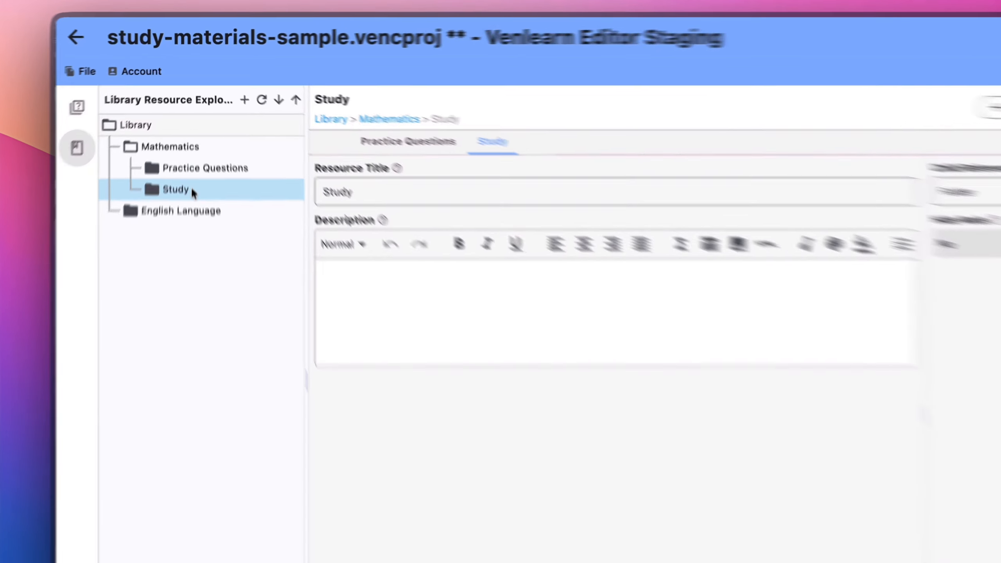
pyautogui.rightClick(191, 157)
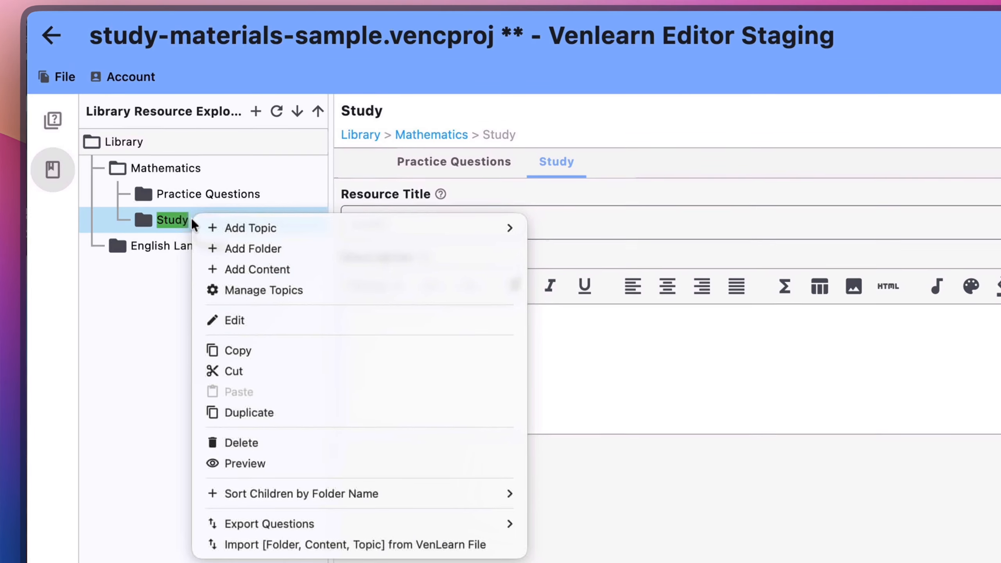
pyautogui.moveTo(244, 165)
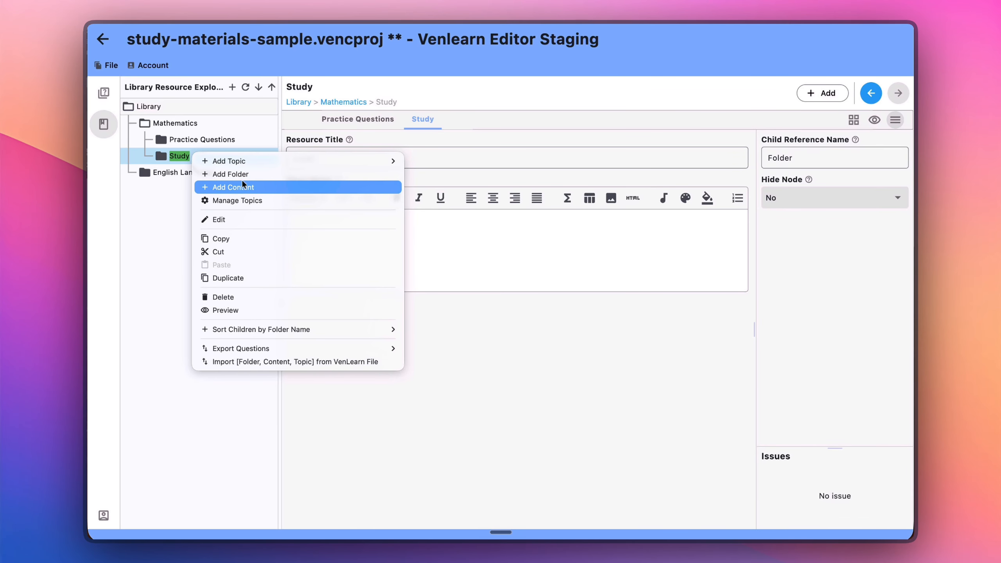
pyautogui.click(545, 331)
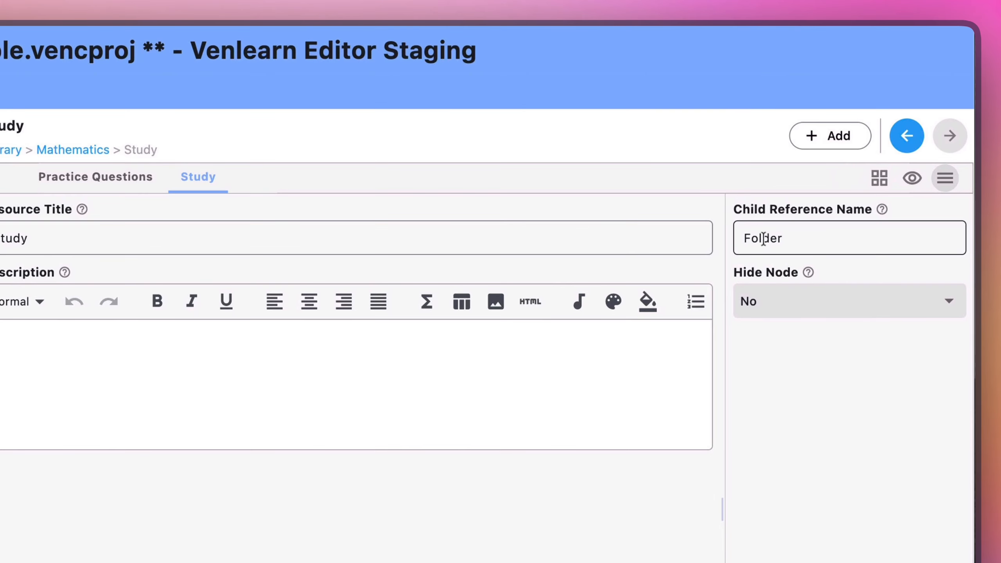
# Change the Study resource's child reference name to "Topic" and restore it to "Folder"
pyautogui.doubleClick(857, 126)
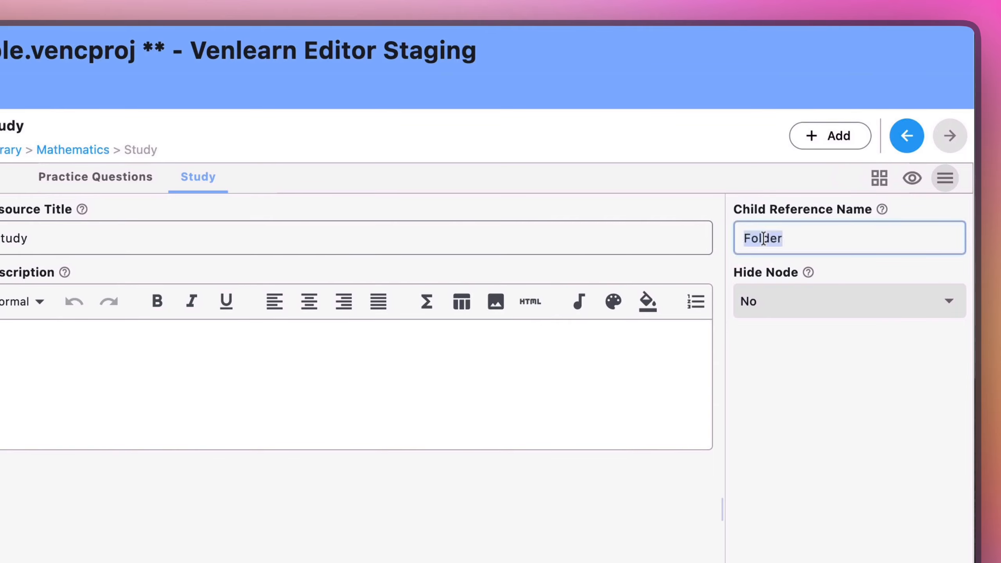
pyautogui.write('Topic')
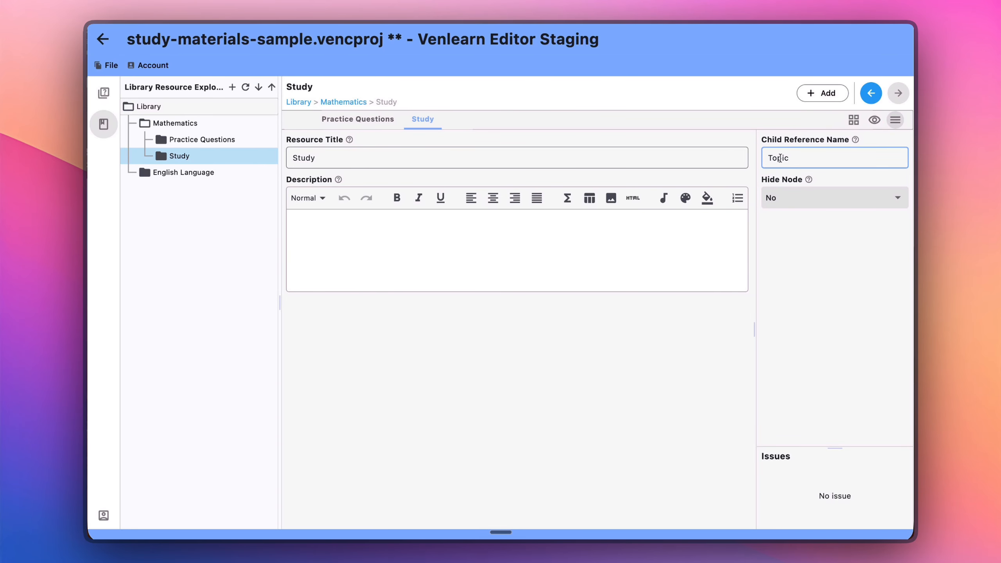
pyautogui.press('BackSpace')
pyautogui.press('BackSpace')
pyautogui.press('BackSpace')
pyautogui.press('BackSpace')
pyautogui.press('BackSpace')
pyautogui.write('Folder')
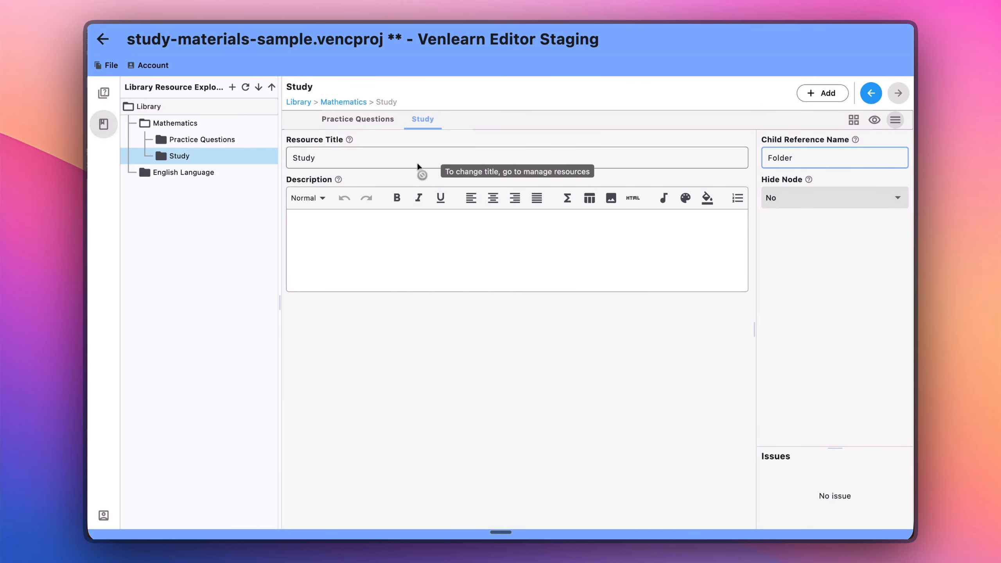
pyautogui.rightClick(182, 156)
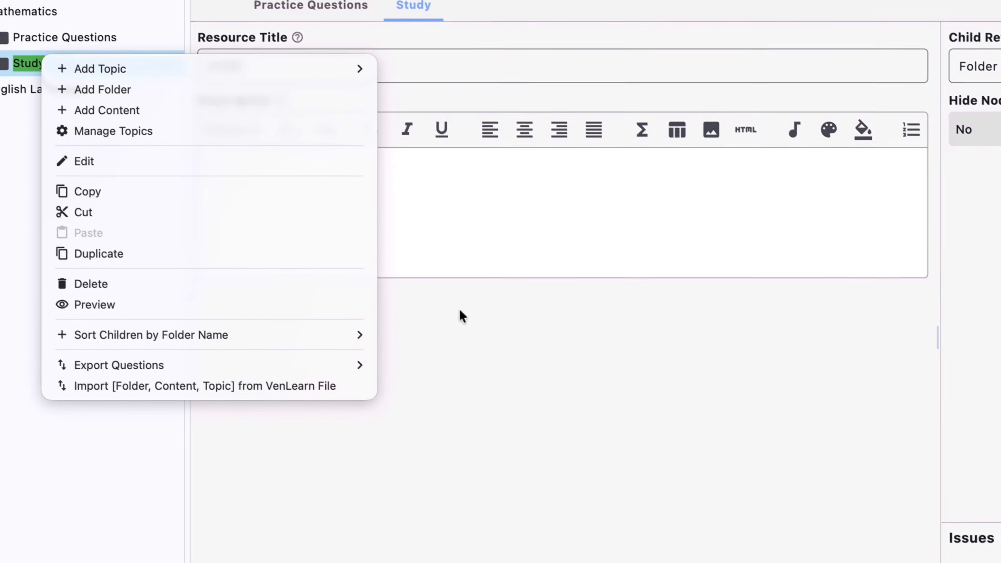
pyautogui.click(579, 410)
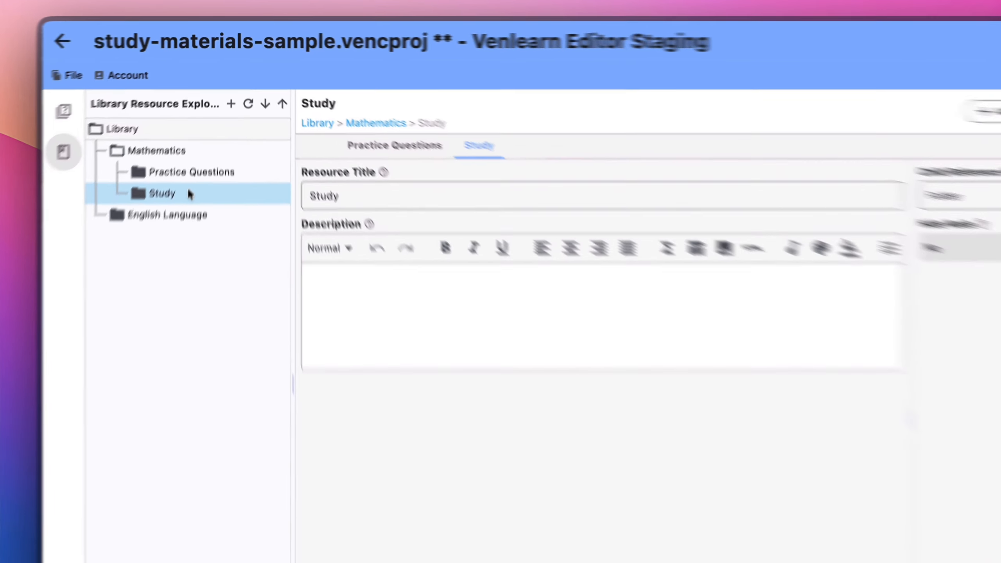
# Create a new topic titled "Indices" under Mathematics' Study resource
pyautogui.rightClick(199, 154)
pyautogui.moveTo(268, 161)
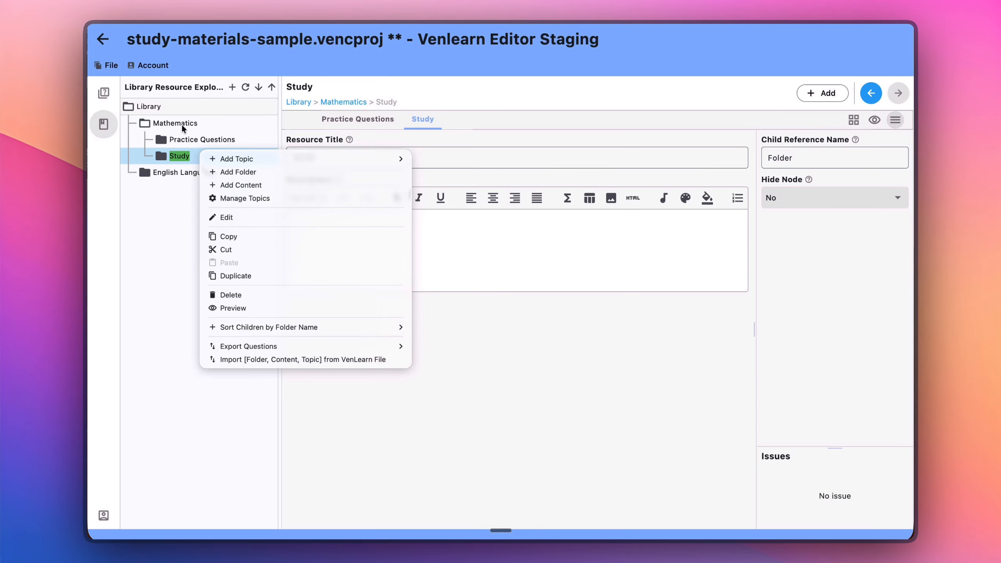
pyautogui.moveTo(372, 165)
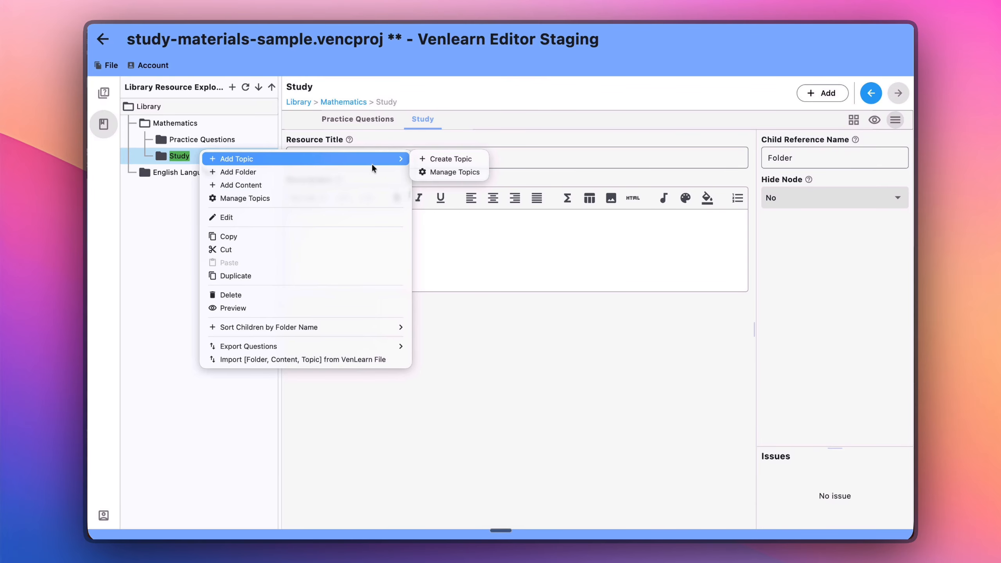
pyautogui.click(449, 158)
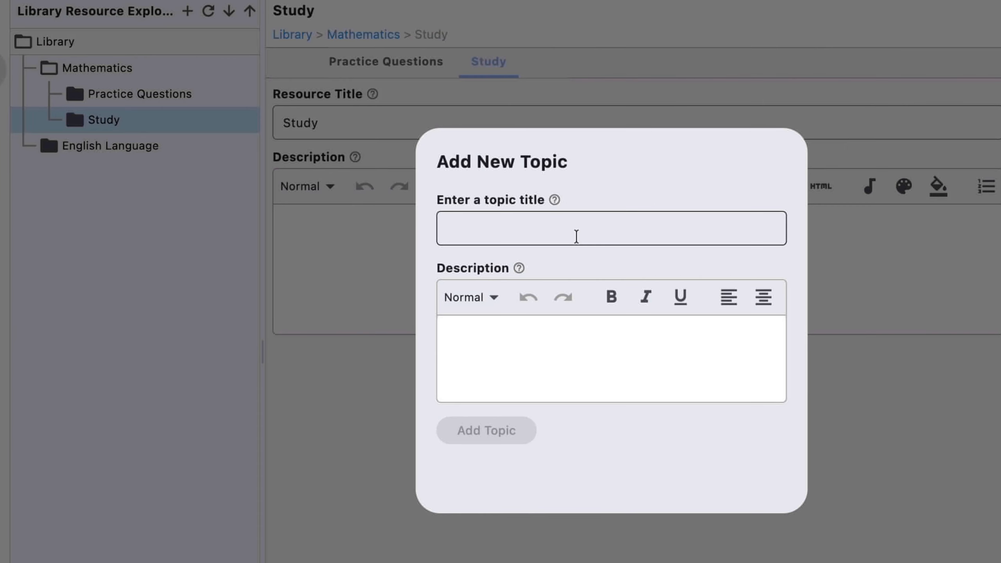
pyautogui.click(577, 236)
pyautogui.write('Indices')
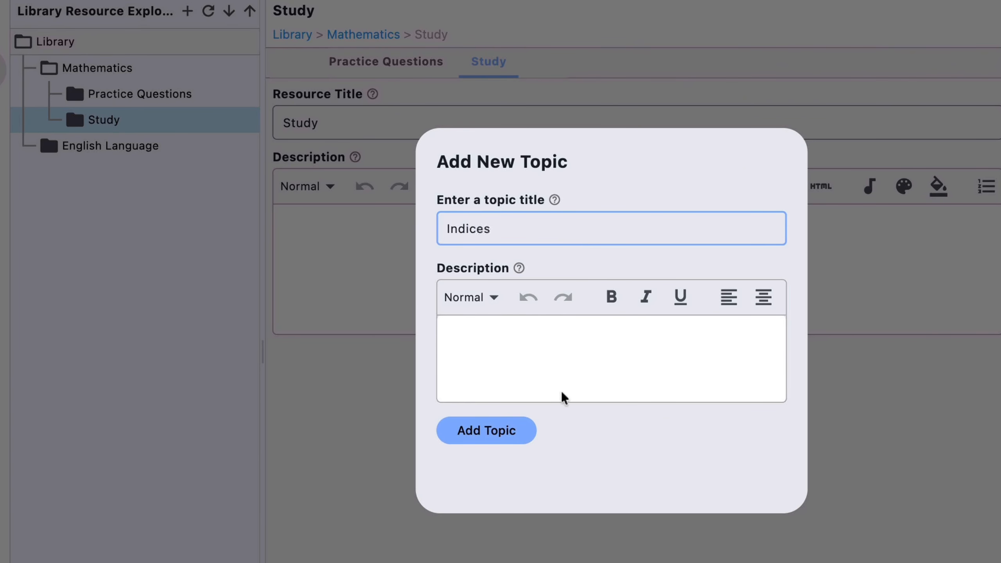
pyautogui.click(483, 429)
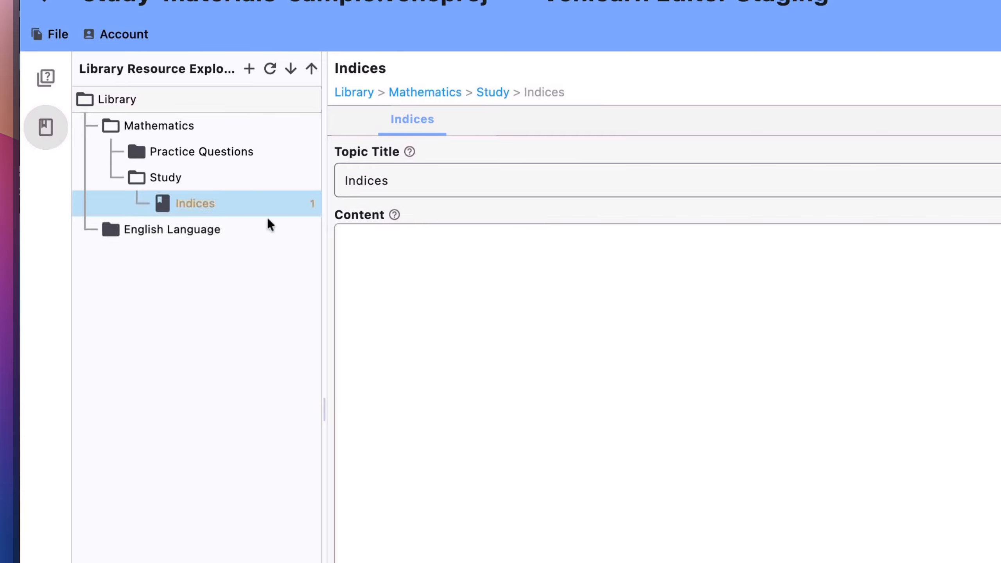
pyautogui.click(412, 240)
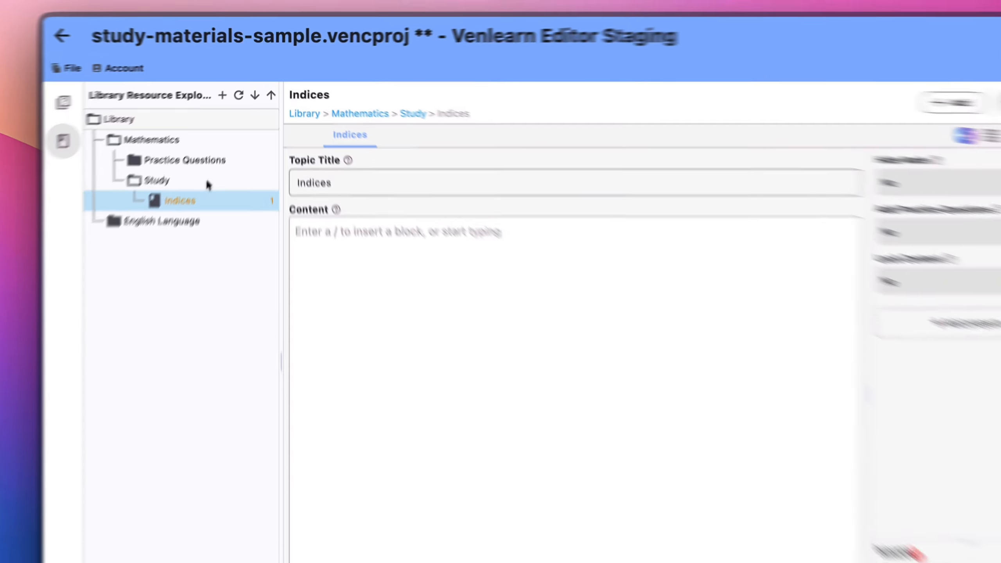
# Create a second topic titled "Logarithms" under Mathematics' Study resource
pyautogui.rightClick(206, 182)
pyautogui.moveTo(453, 187)
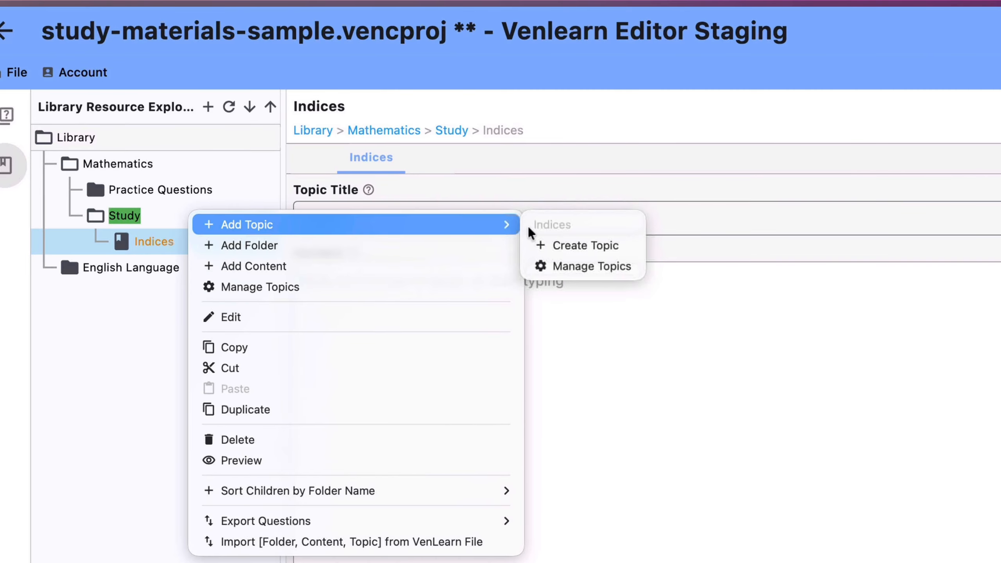
pyautogui.click(577, 246)
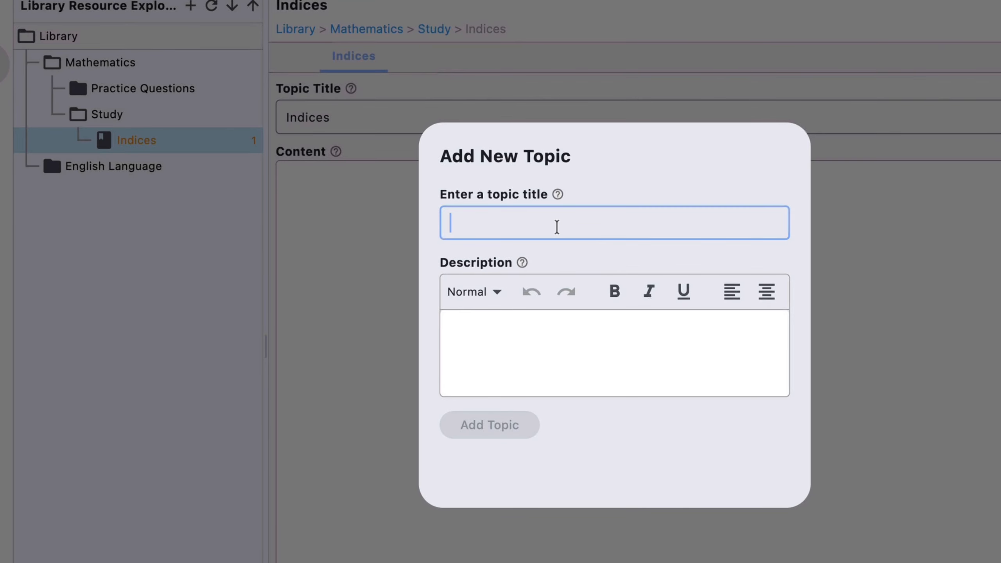
pyautogui.write('Loga')
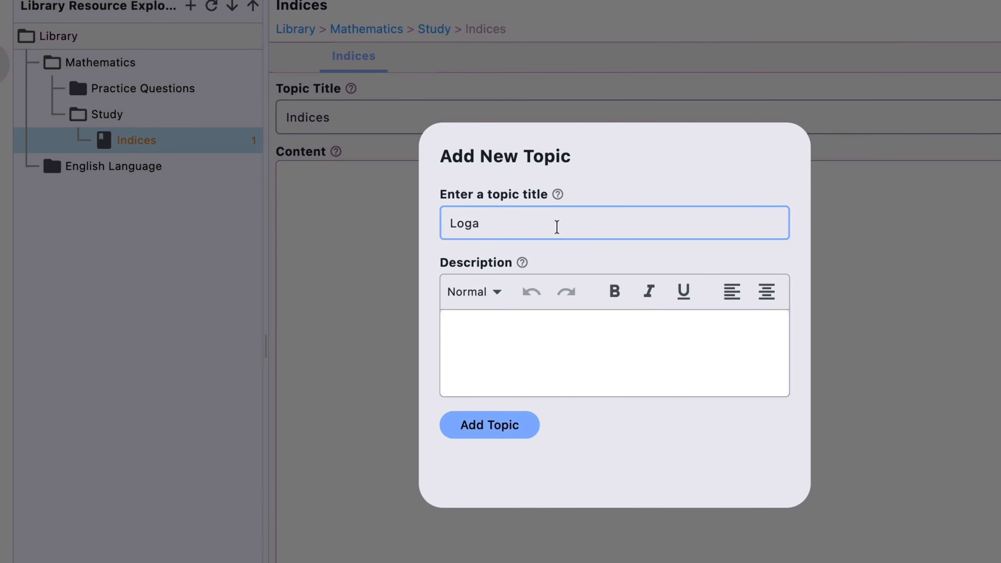
pyautogui.write('rithms')
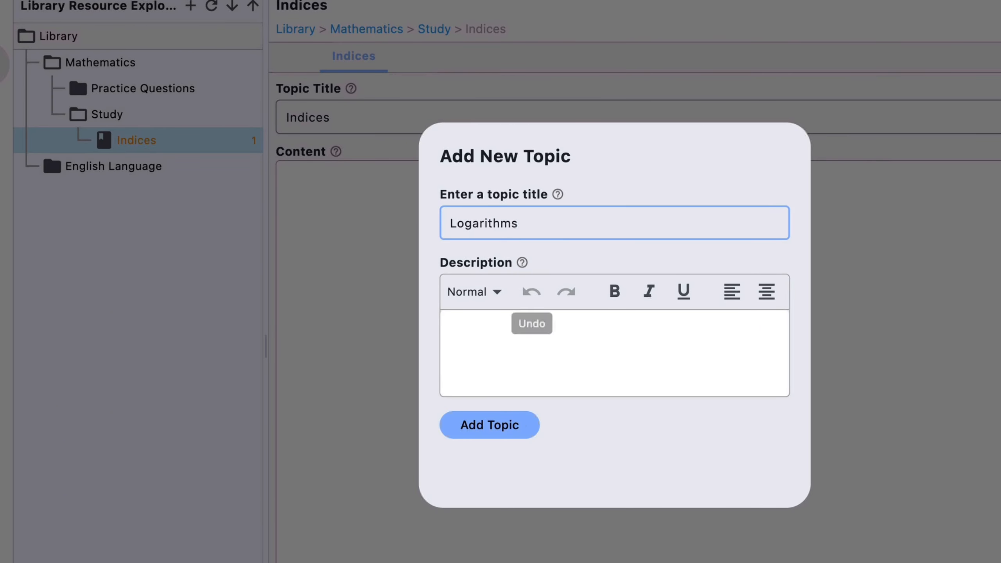
pyautogui.click(512, 425)
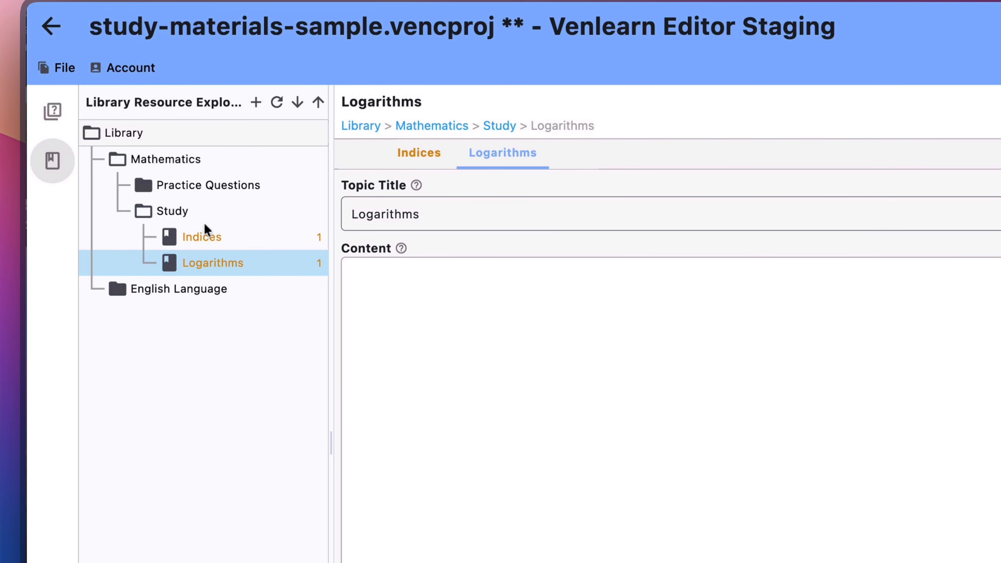
# Open the Indices topic and start editing its content
pyautogui.click(230, 237)
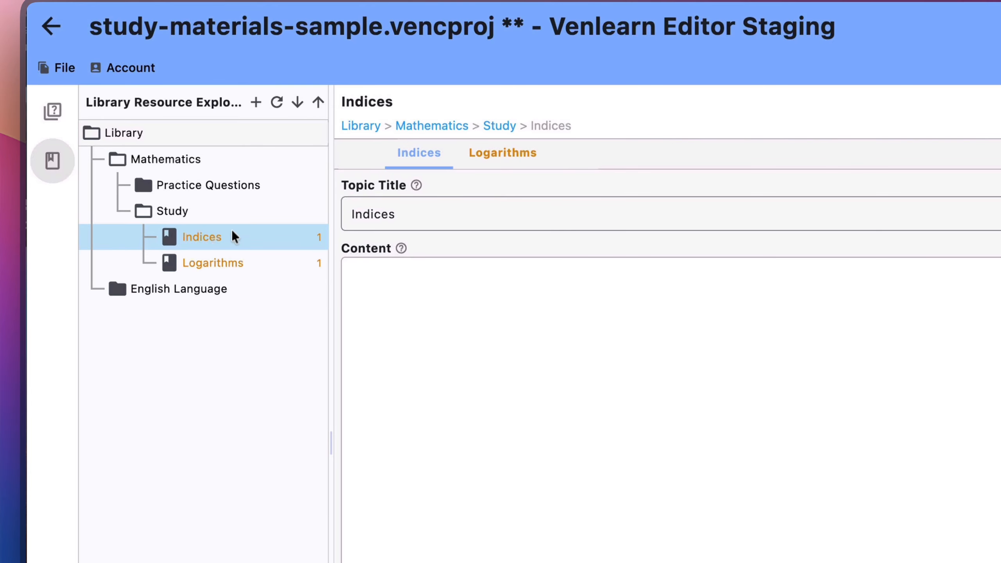
pyautogui.click(390, 273)
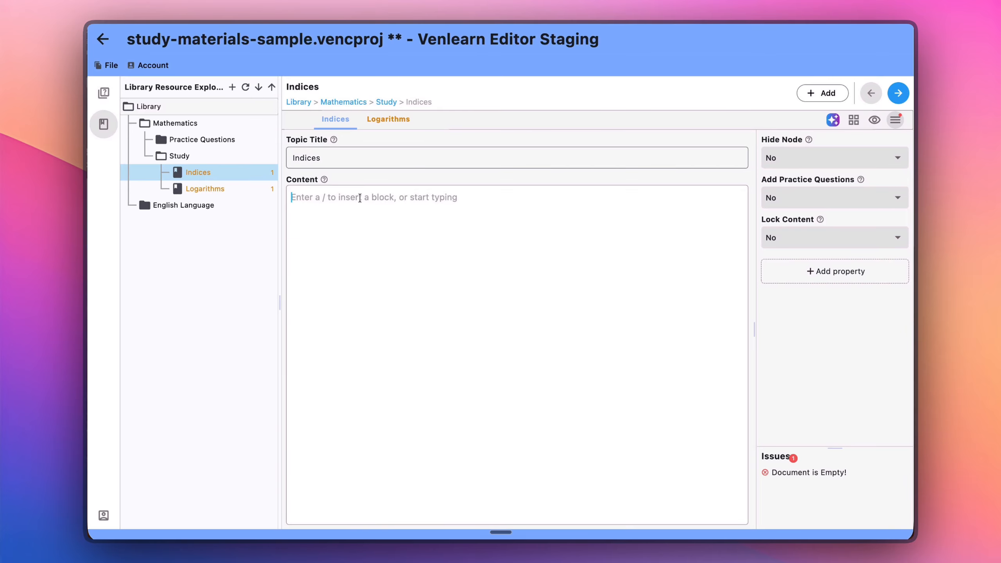
# Examine the block types that can be inserted into the Indices topic's content, leaving the content empty
pyautogui.click(359, 198)
pyautogui.write('/')
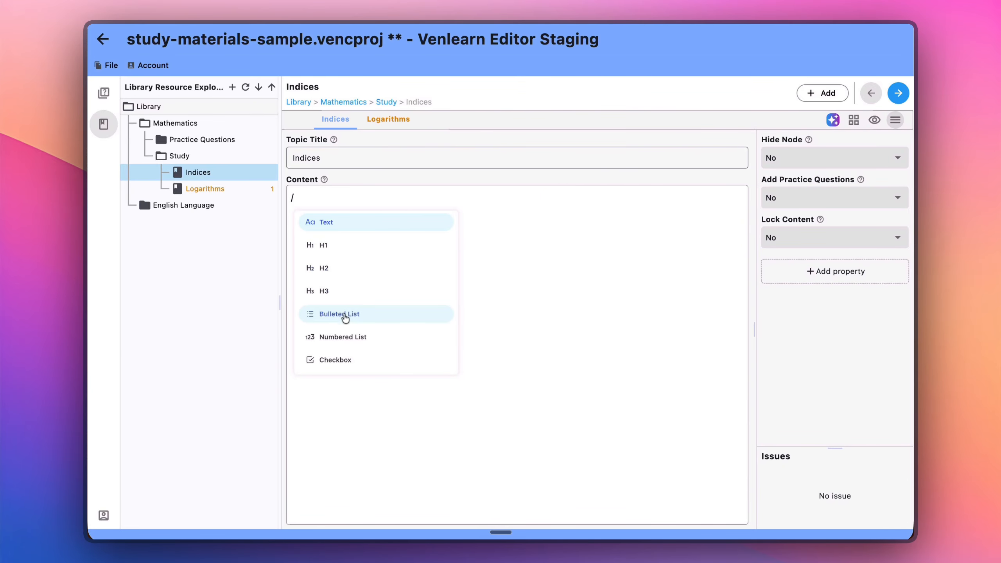
pyautogui.scroll(-3, 345, 320)
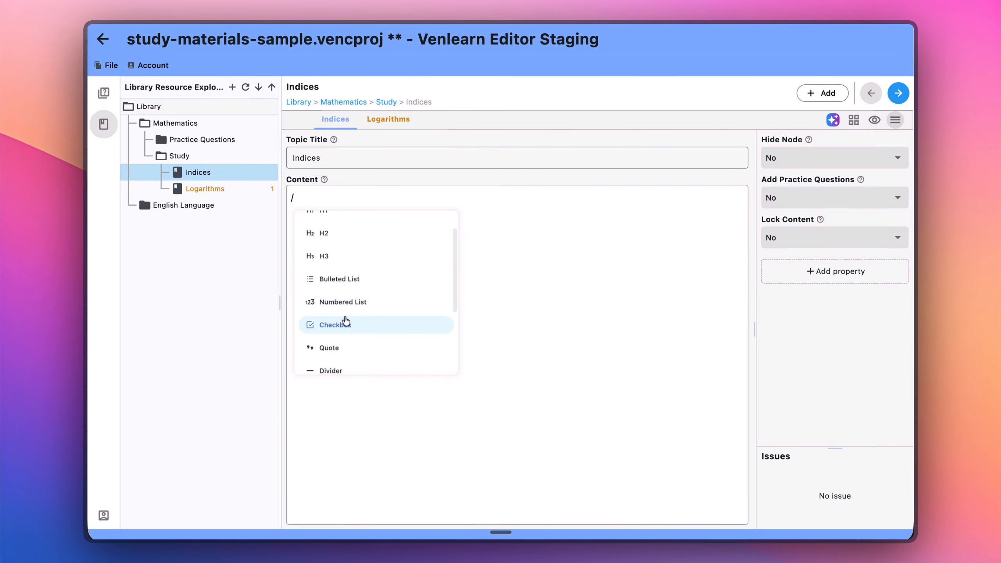
pyautogui.scroll(-3, 341, 346)
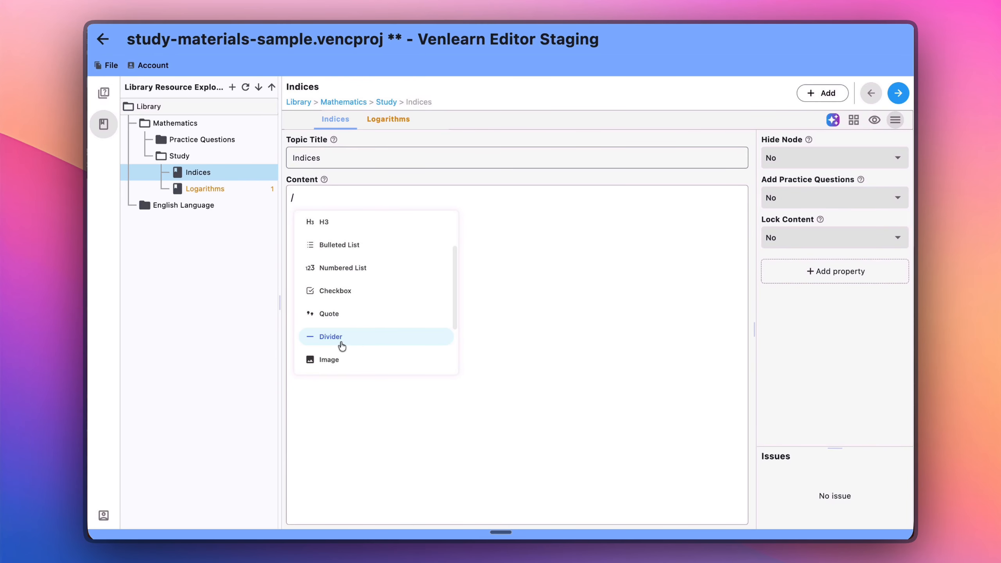
pyautogui.scroll(-2, 341, 346)
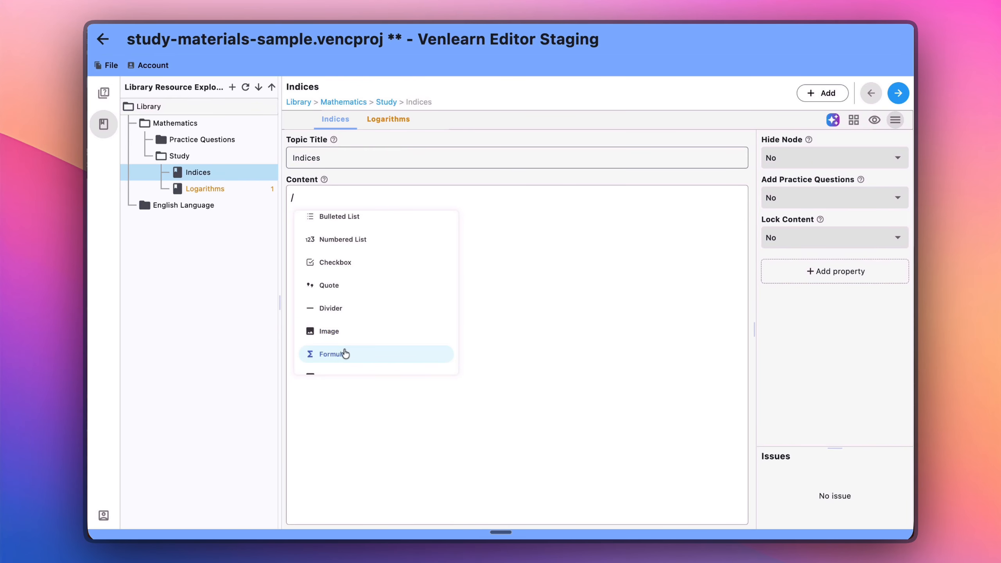
pyautogui.scroll(-1, 346, 353)
pyautogui.scroll(-3, 345, 354)
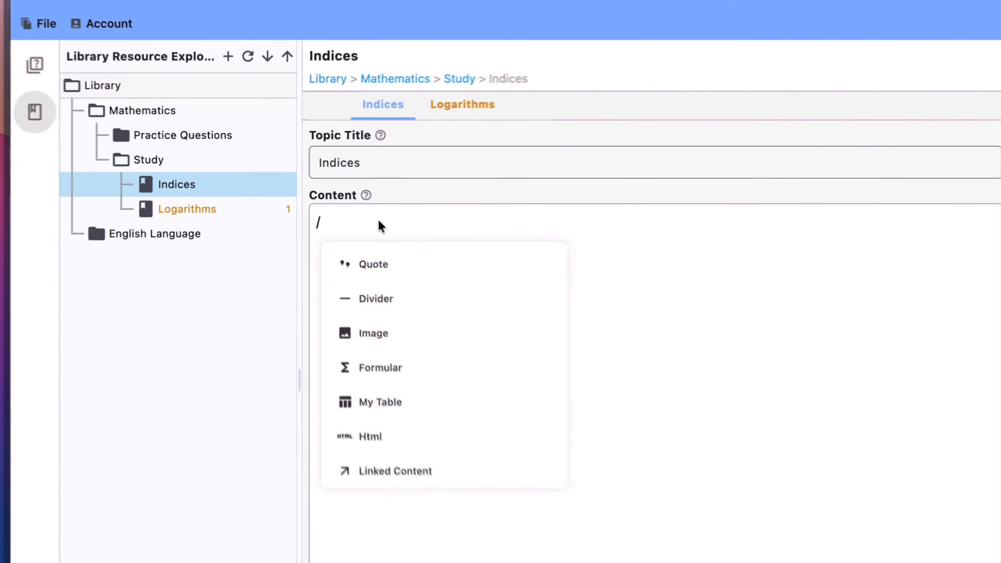
pyautogui.click(328, 195)
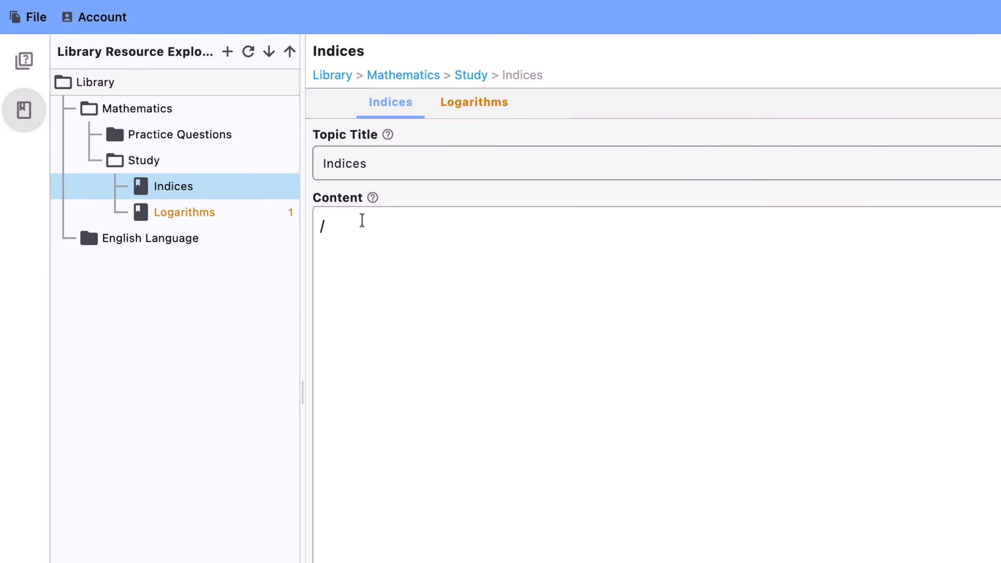
pyautogui.press('BackSpace')
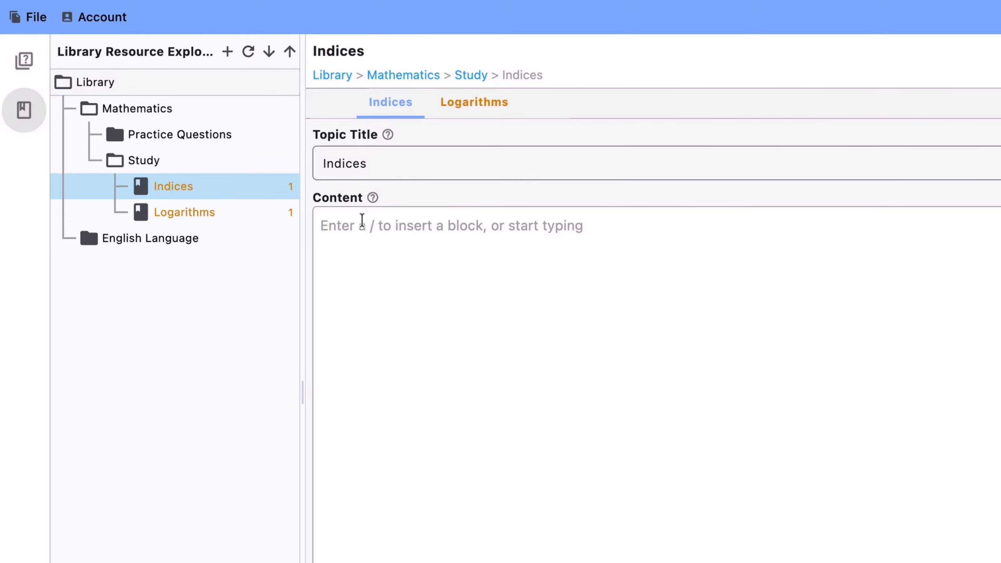
# Insert a level 1 heading reading "Indices" in the Indices topic's content
pyautogui.write('/')
pyautogui.click(383, 302)
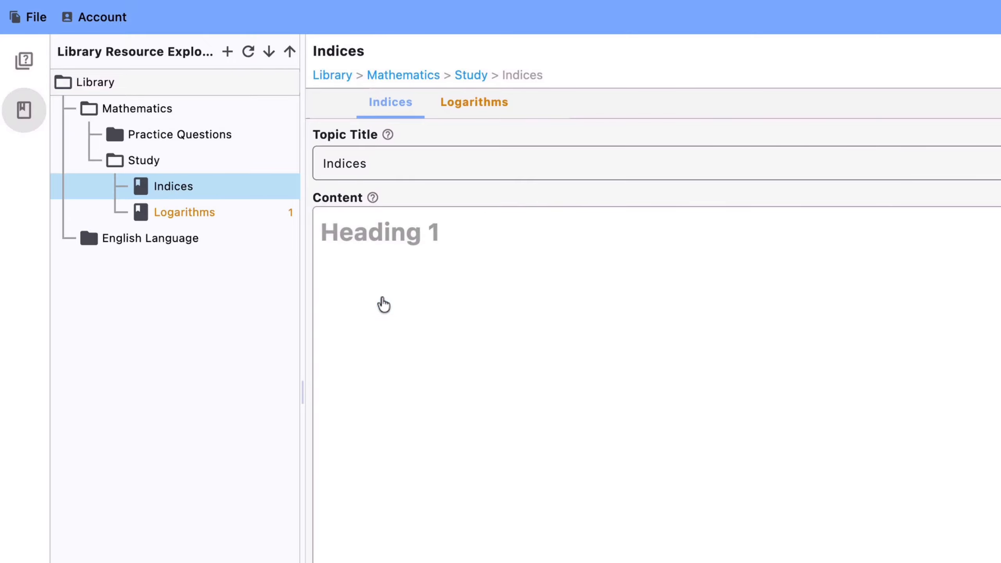
pyautogui.write('Indices')
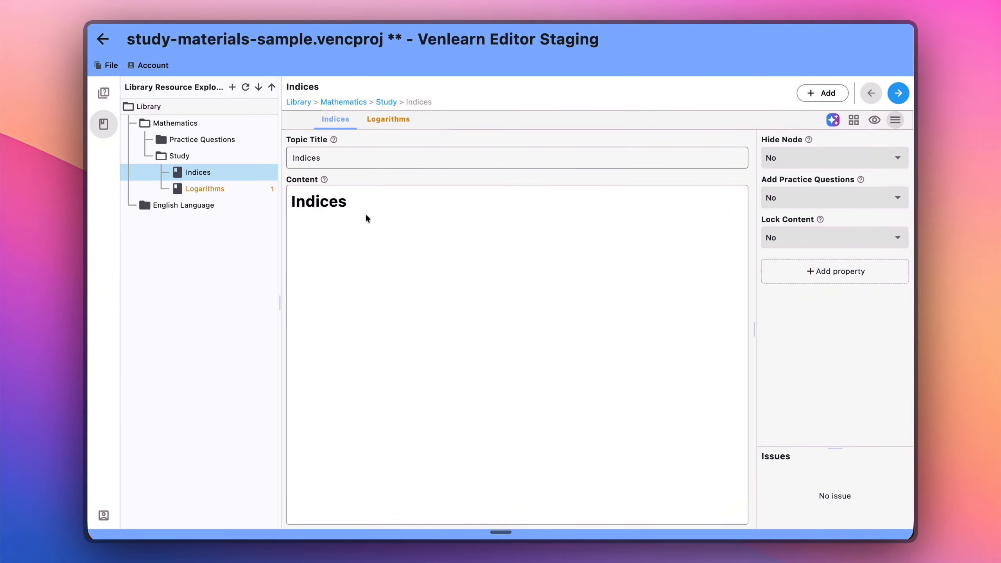
# Write the text "Indices is defined as..." below the heading in the Indices topic's content
pyautogui.write('/')
pyautogui.press('Return')
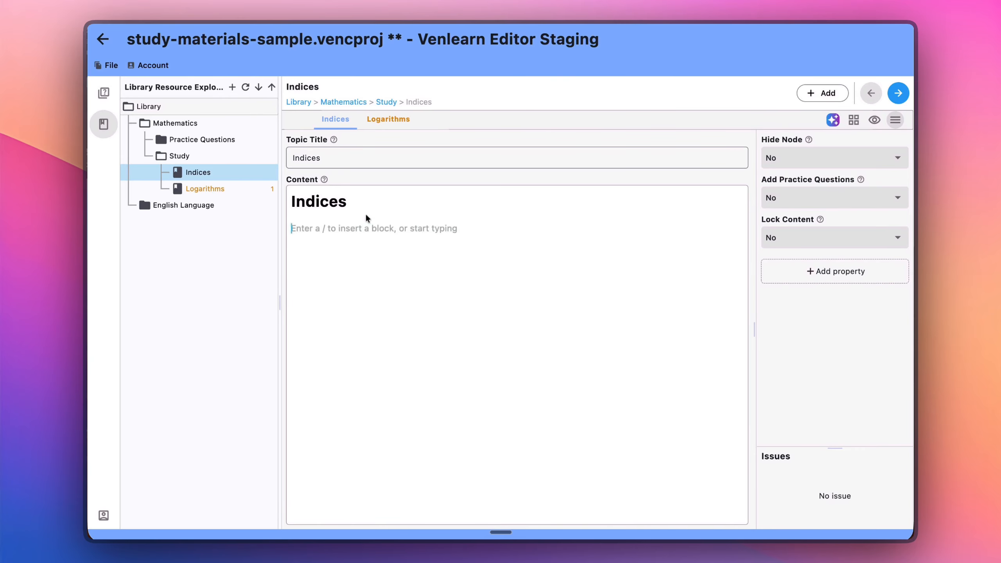
pyautogui.write('In')
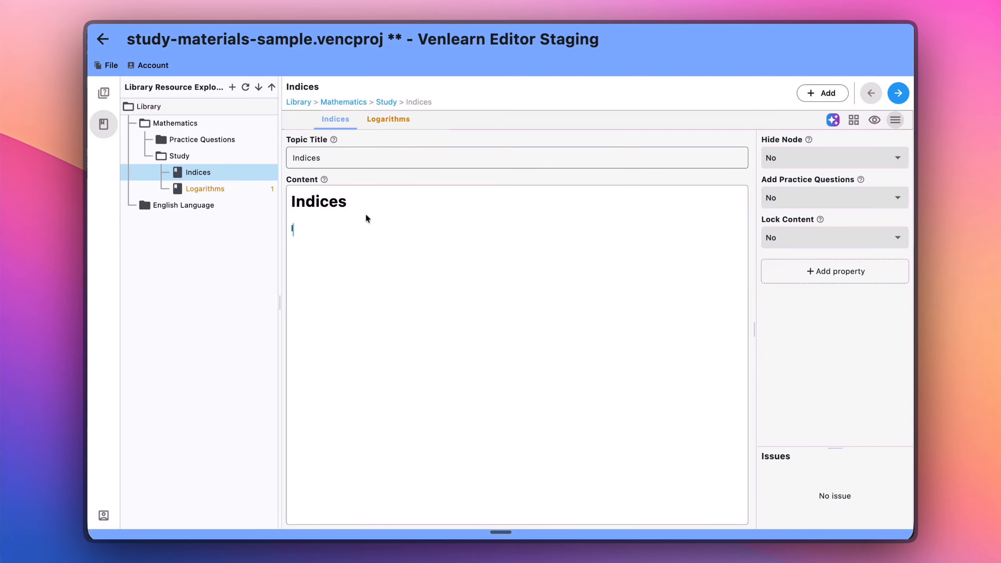
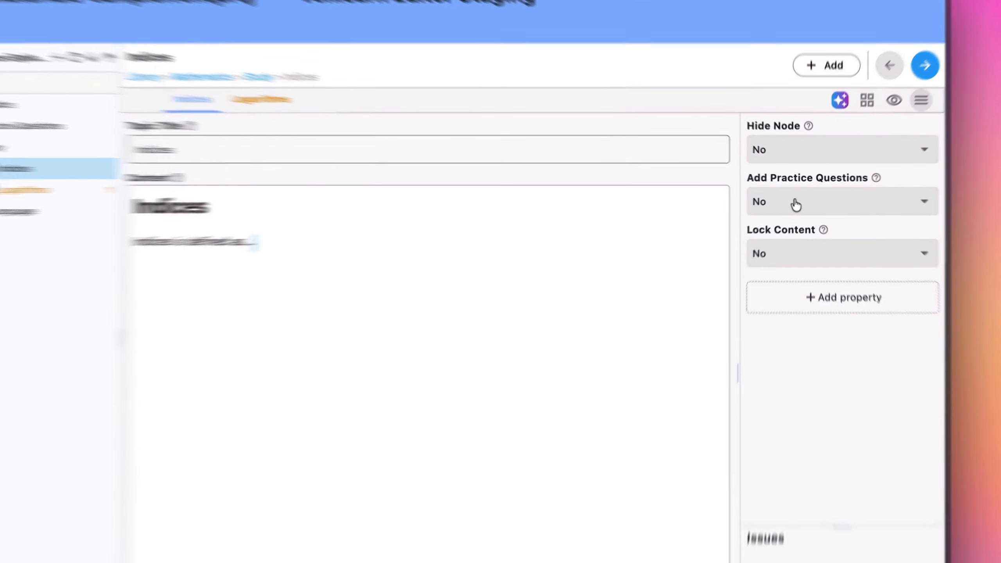
# Enable practice questions for the Indices topic and link Mathematics' 2001/2002 question group to it
pyautogui.click(794, 199)
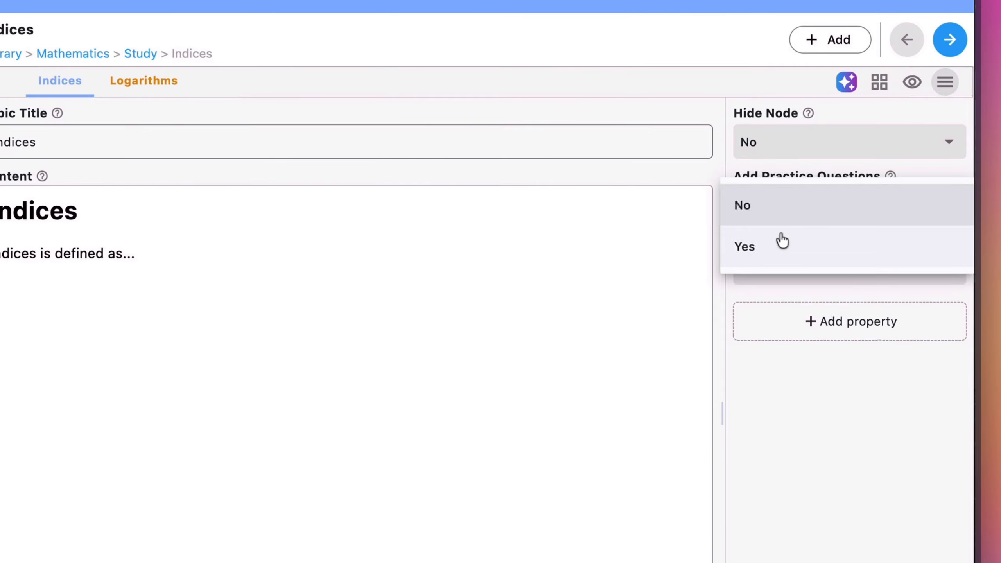
pyautogui.click(782, 246)
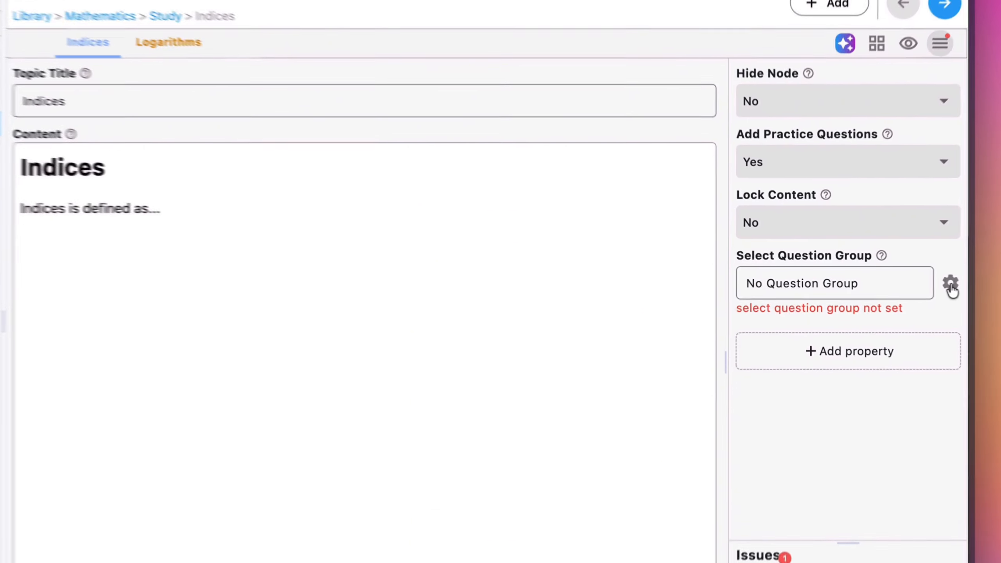
pyautogui.click(902, 278)
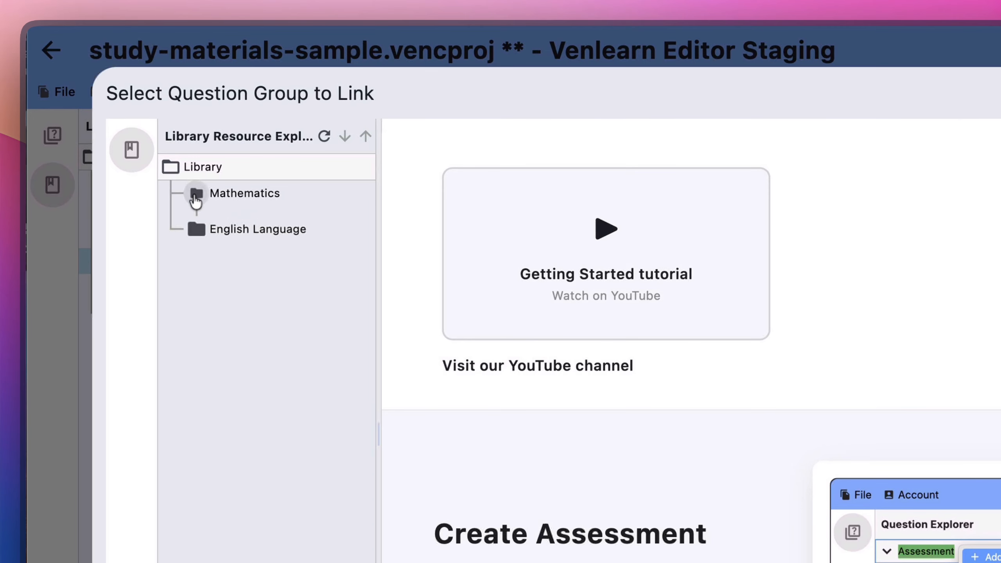
pyautogui.click(197, 194)
pyautogui.click(237, 218)
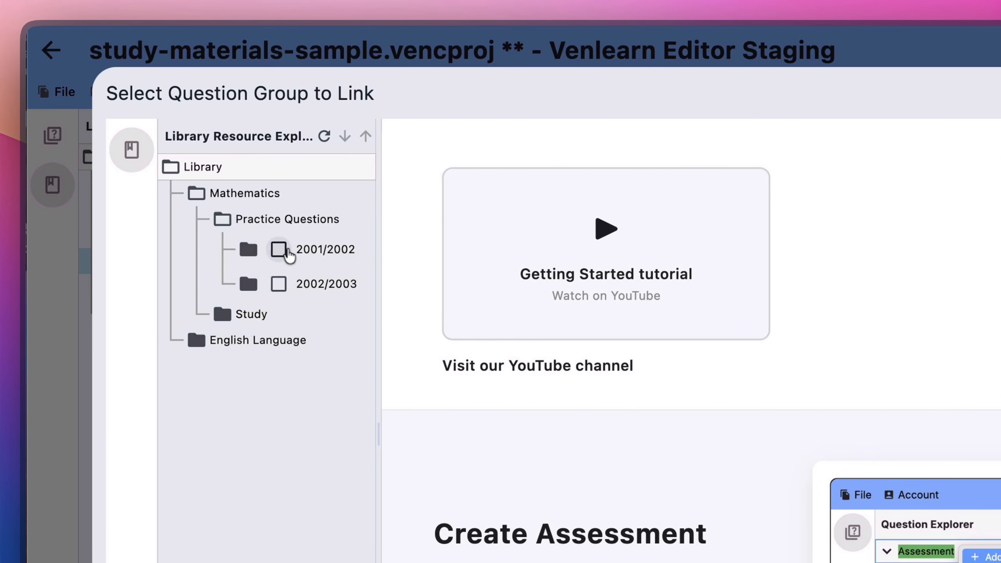
pyautogui.click(278, 249)
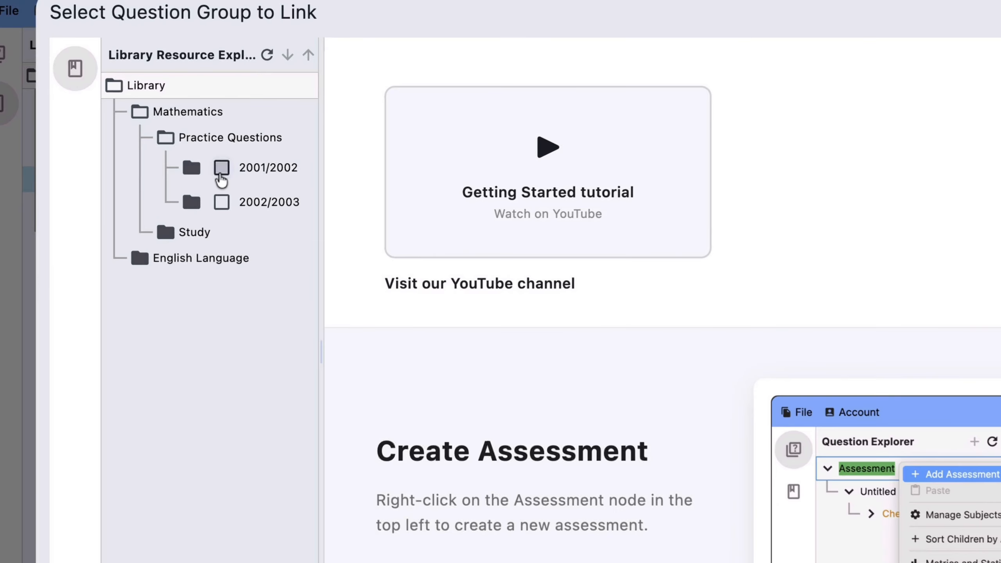
pyautogui.click(246, 165)
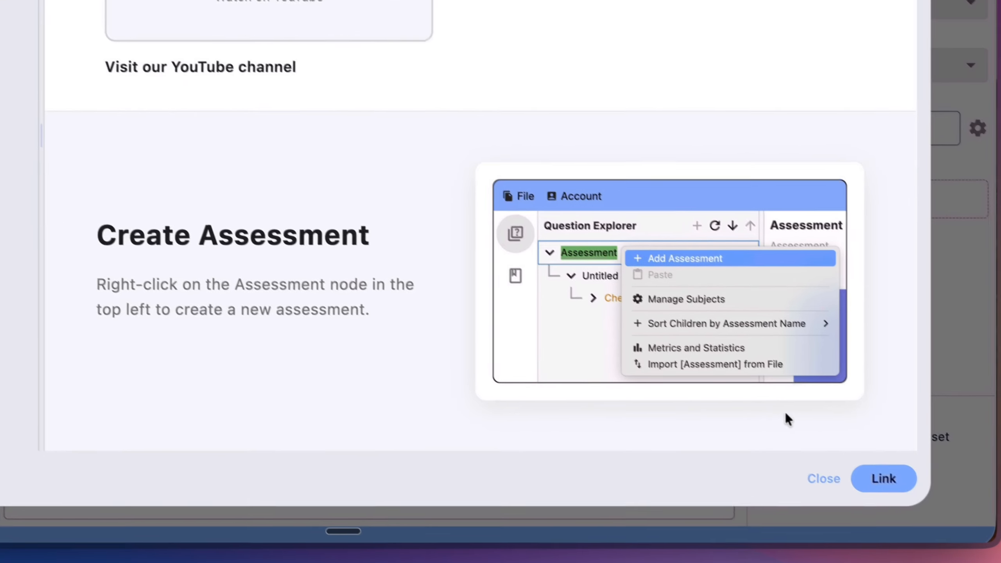
pyautogui.click(884, 478)
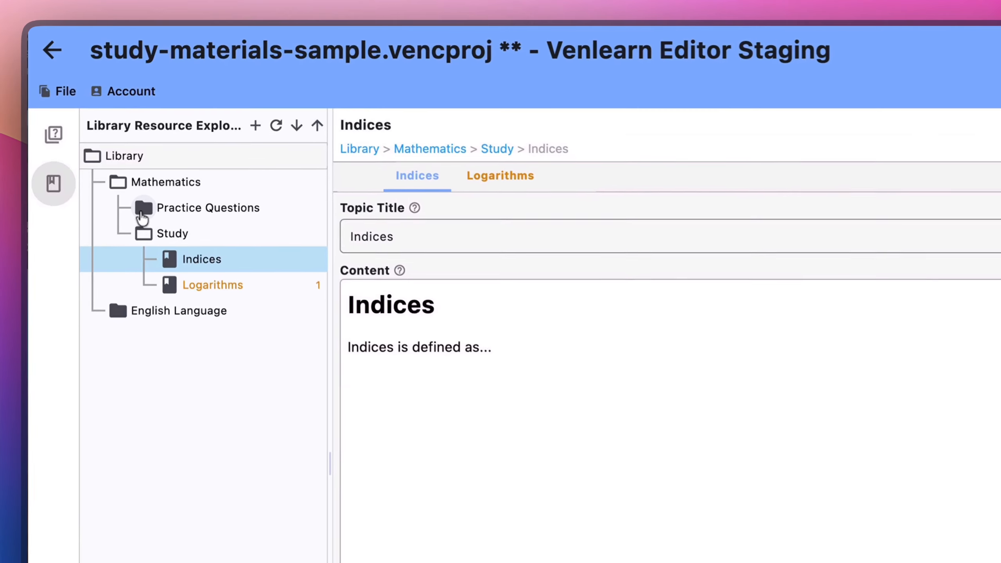
# Open the 2001/2002 paper under Mathematics' Practice Questions and set Hide Node to Yes
pyautogui.click(161, 141)
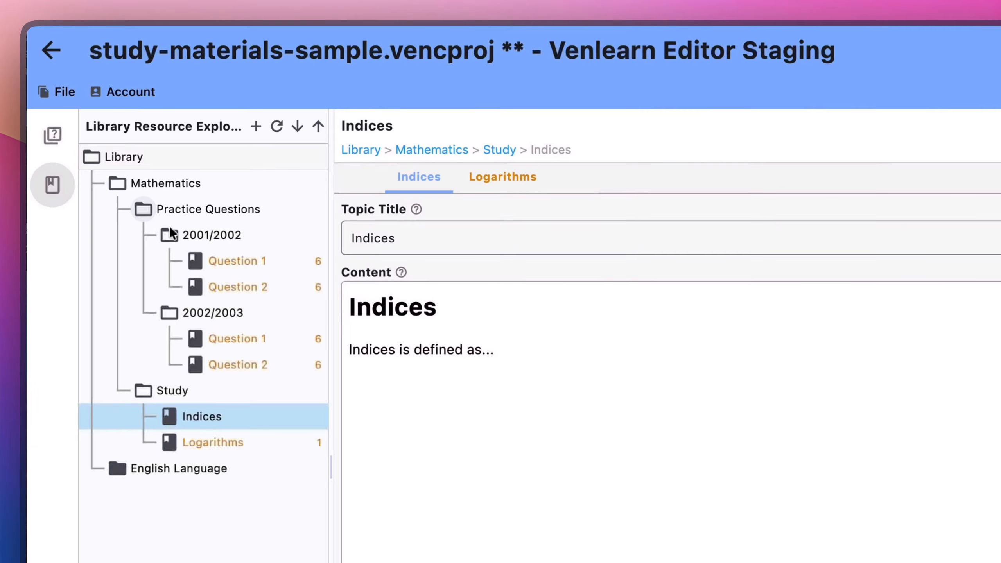
pyautogui.click(218, 237)
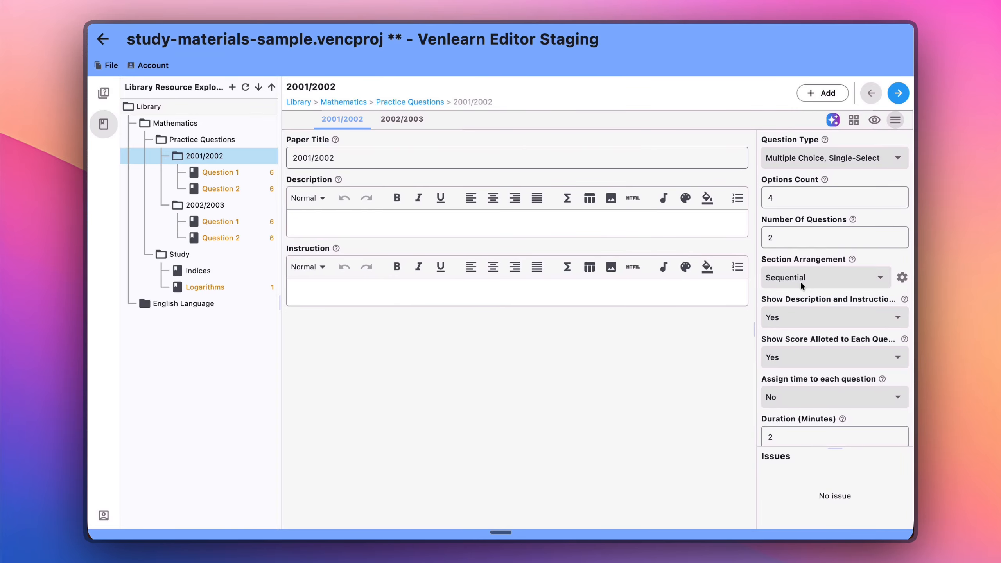
pyautogui.scroll(-10, 802, 287)
pyautogui.click(812, 428)
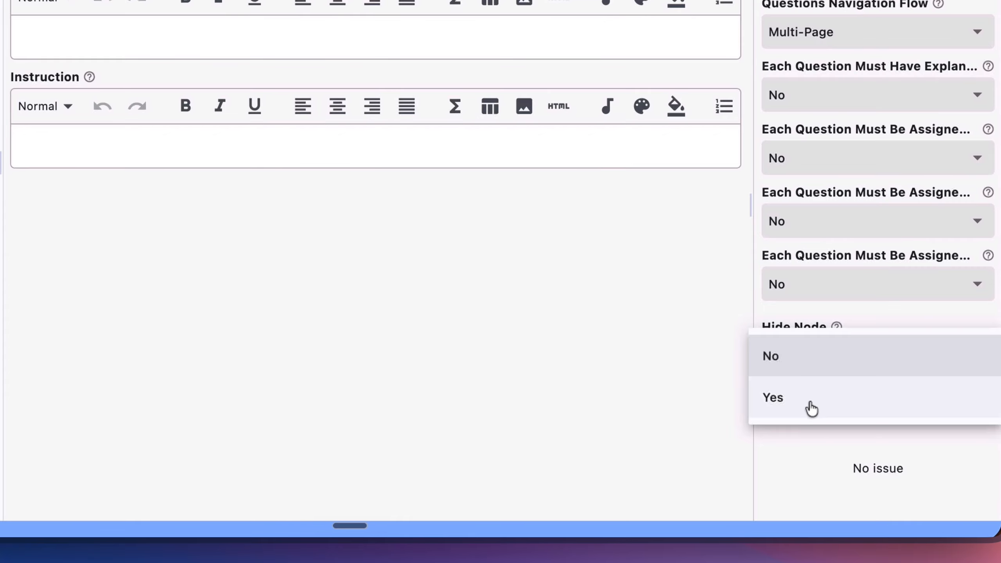
pyautogui.click(811, 409)
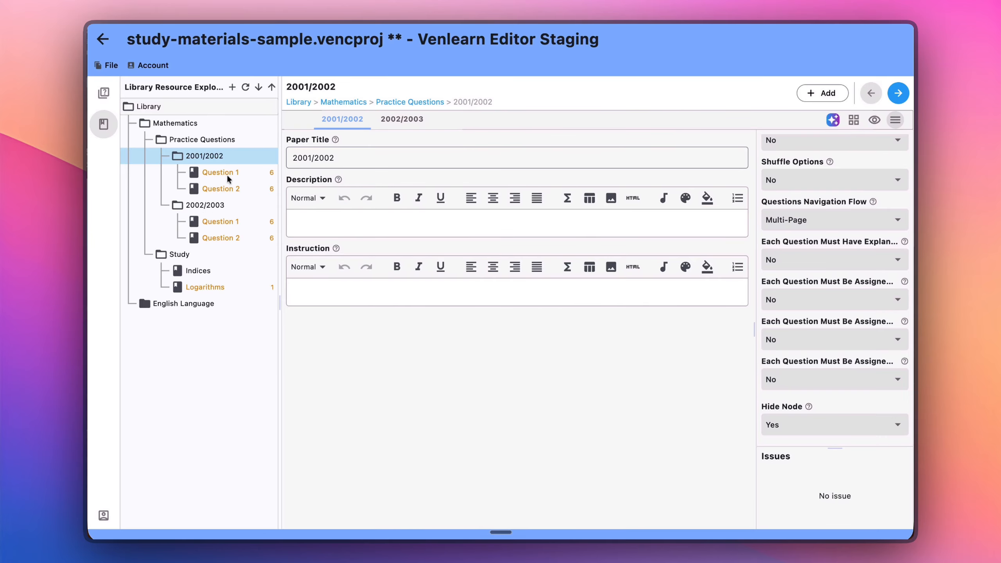
# Rename the 2001/2002 paper as "Indices Questions"
pyautogui.tripleClick(344, 158)
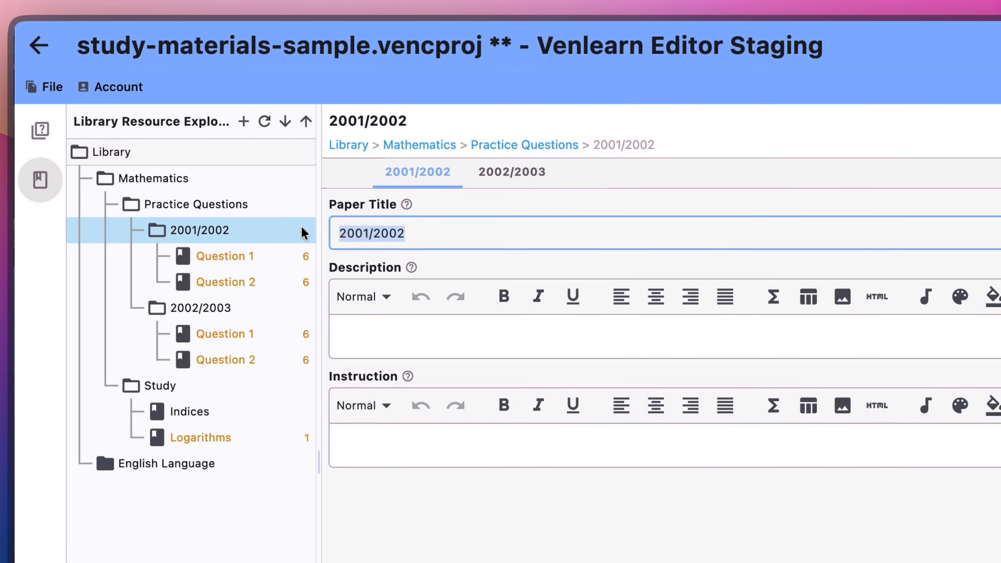
pyautogui.write('Indices ')
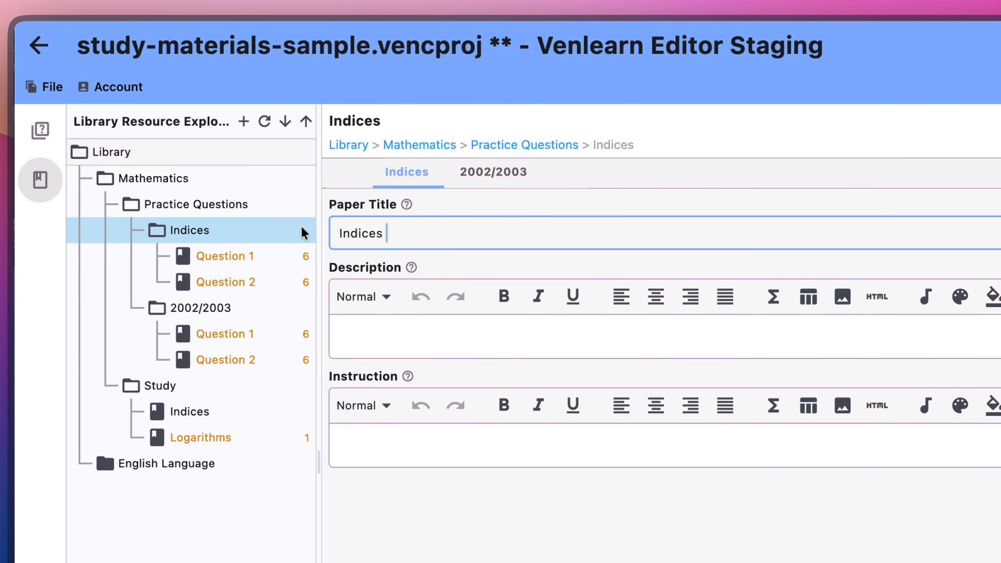
pyautogui.write('Questio')
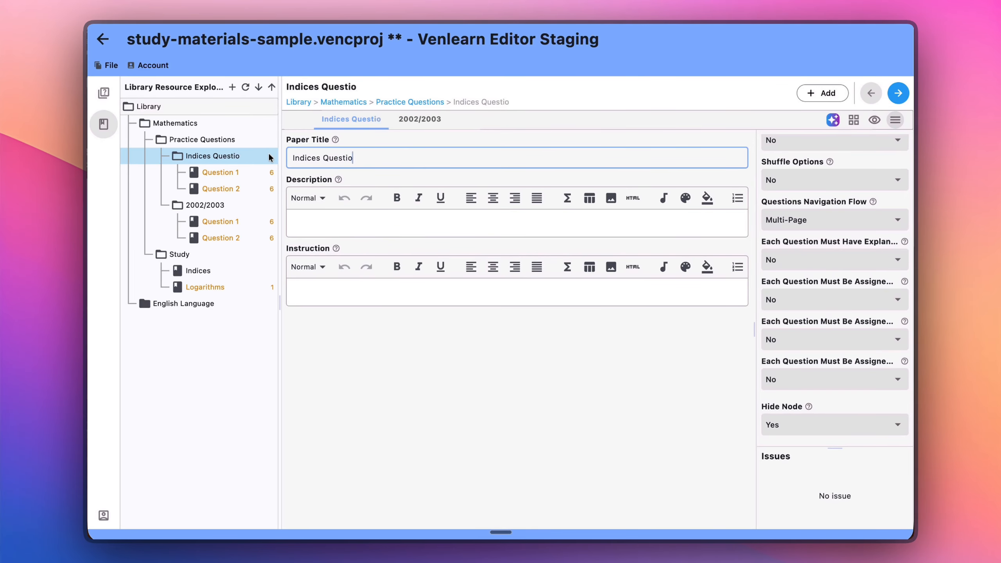
pyautogui.write('ns')
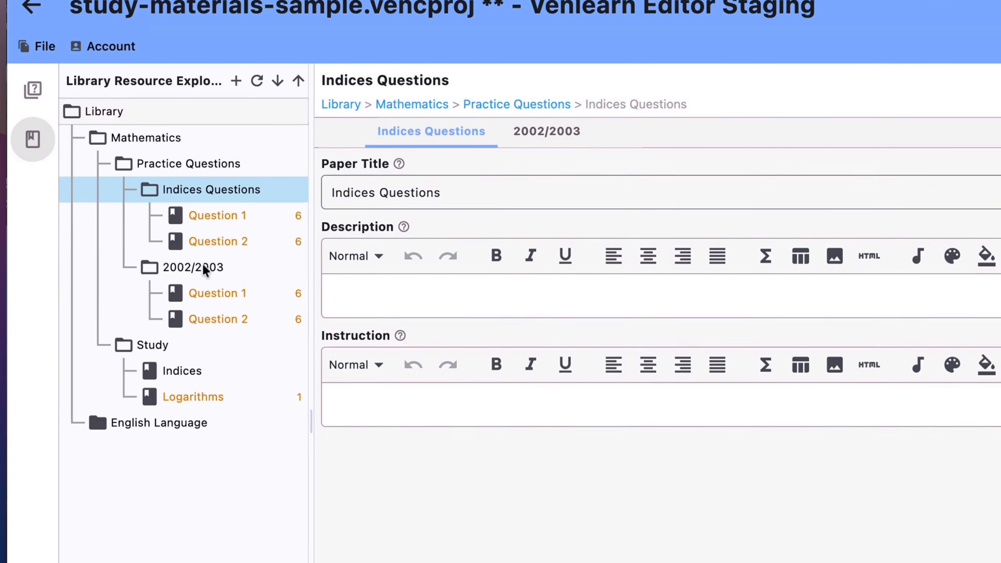
# Check the 2002/2003 paper's properties and the Lock Content options of the Indices topic
pyautogui.click(212, 205)
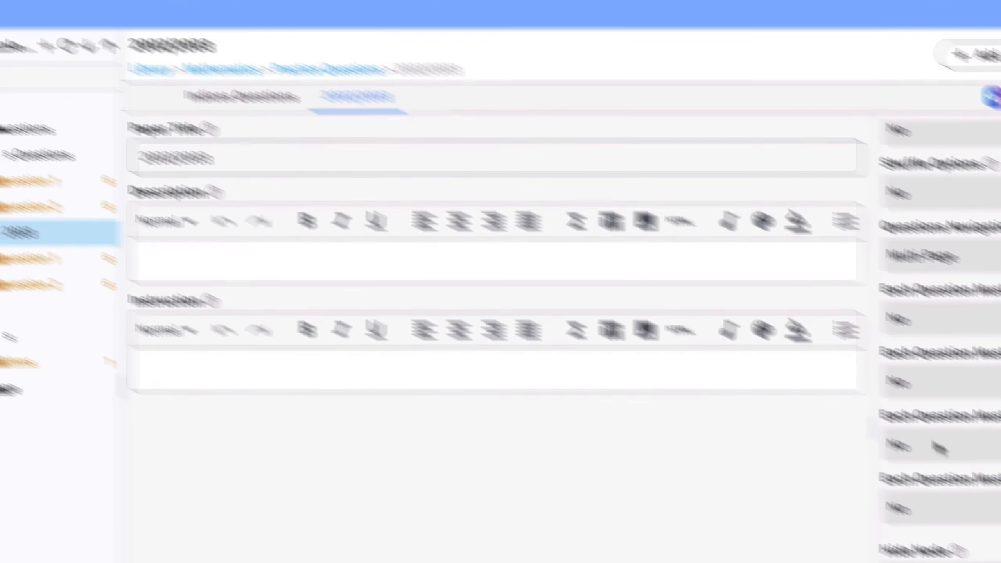
pyautogui.scroll(-2, 795, 353)
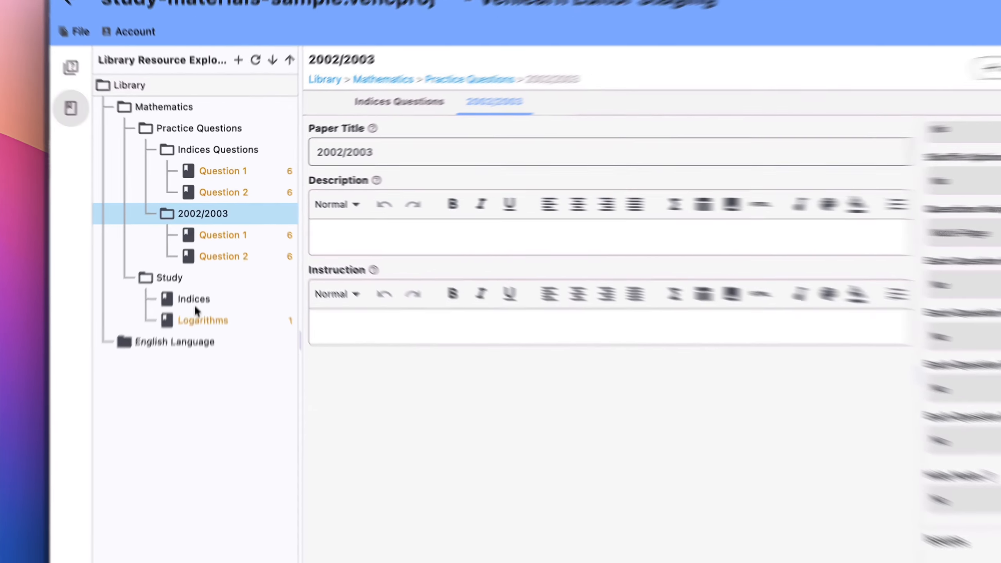
pyautogui.click(195, 271)
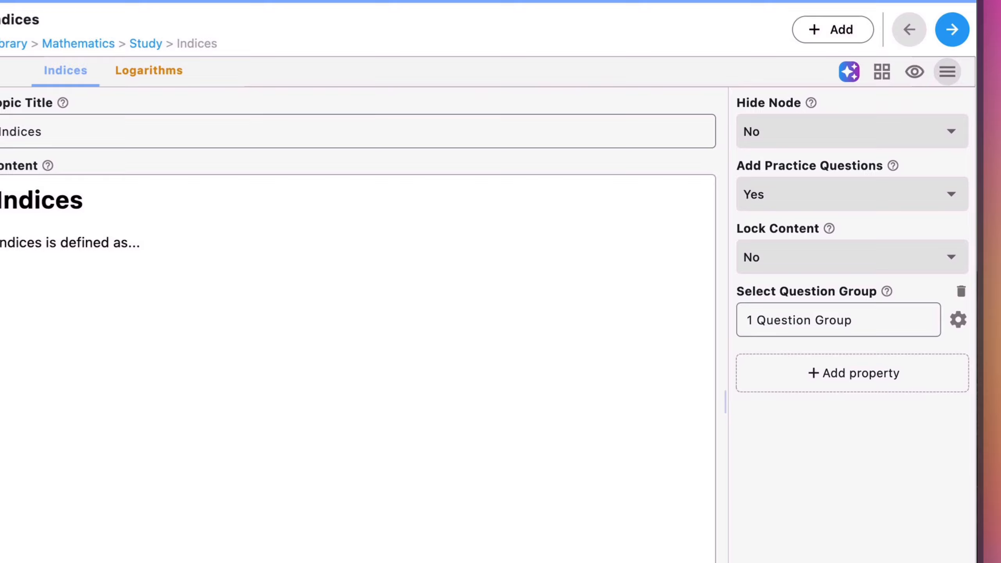
pyautogui.click(789, 240)
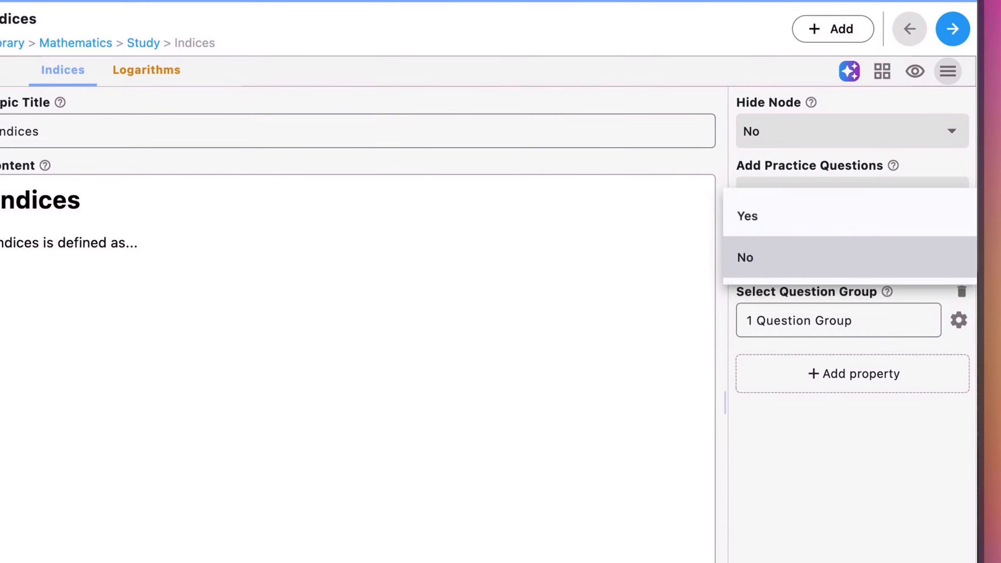
pyautogui.click(665, 256)
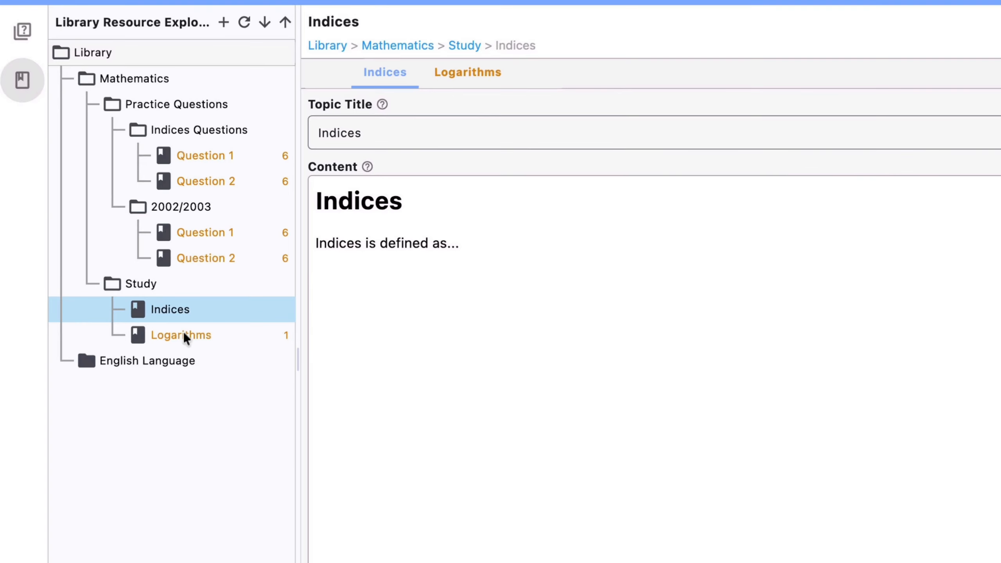
# Open the Logarithms topic under Study and start editing its content
pyautogui.click(185, 337)
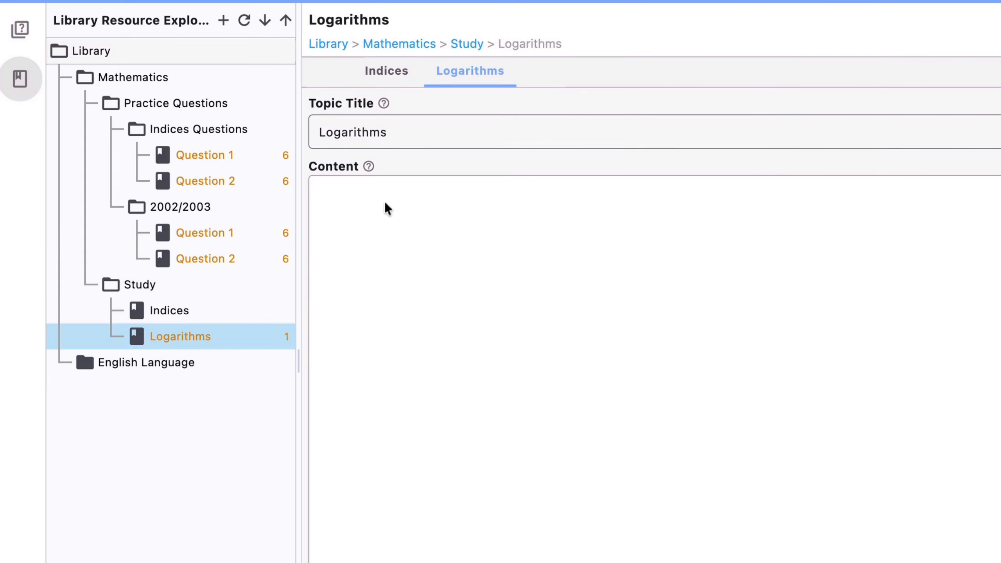
pyautogui.click(389, 194)
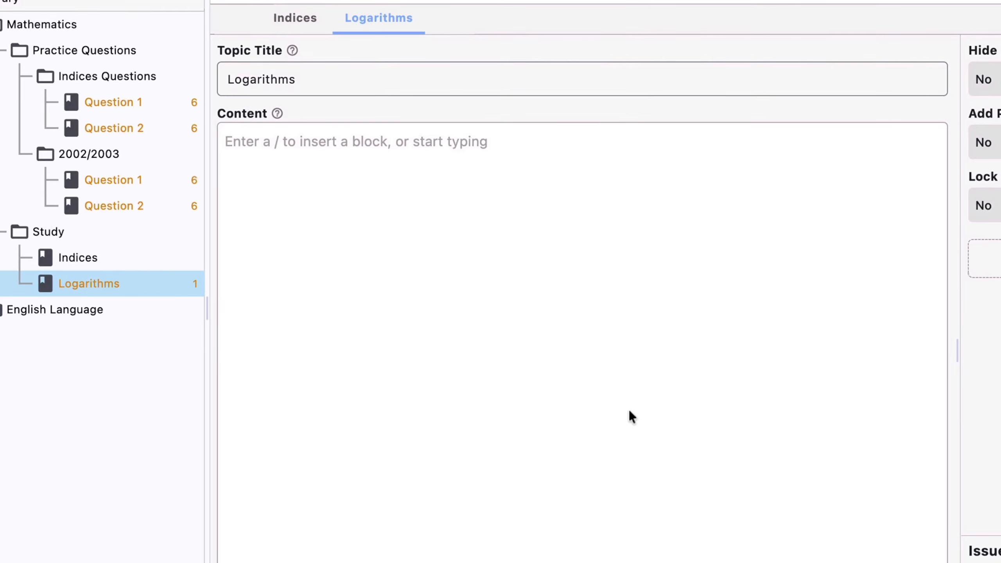
pyautogui.write('/')
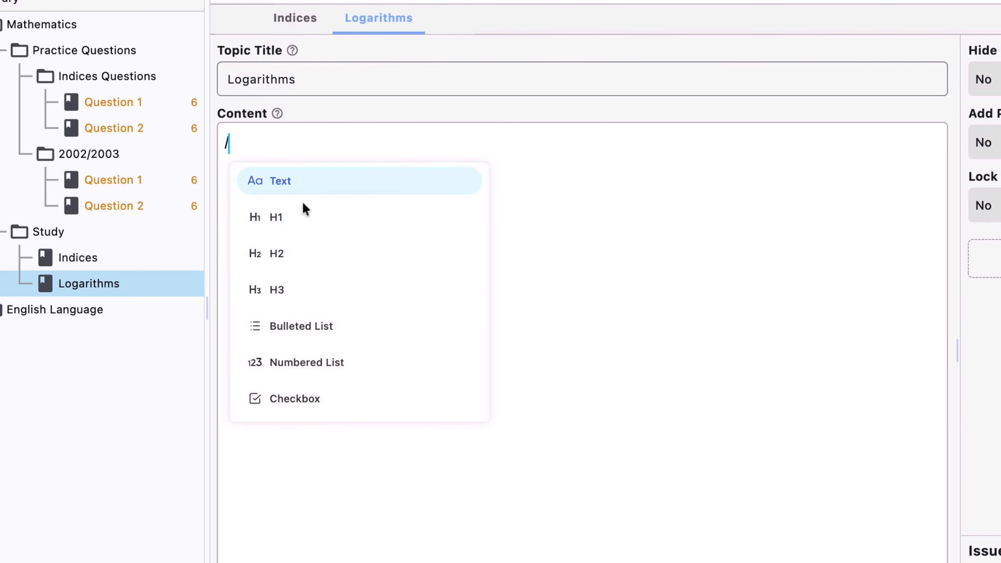
pyautogui.press('Escape')
pyautogui.press('BackSpace')
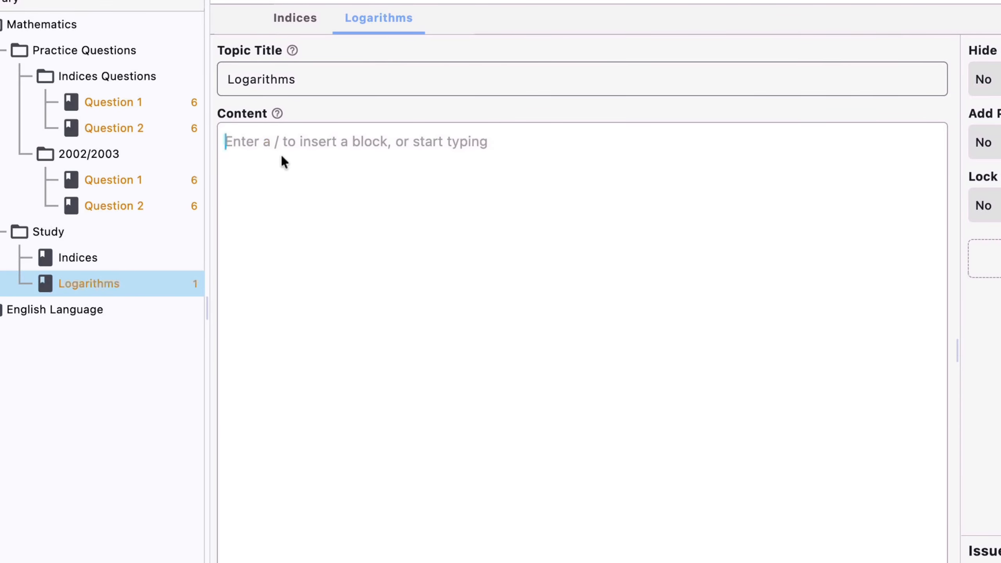
# Insert a level 1 heading reading "Logarithm" in the Logarithms topic, with the text "Logarithm content" below it
pyautogui.write('/h')
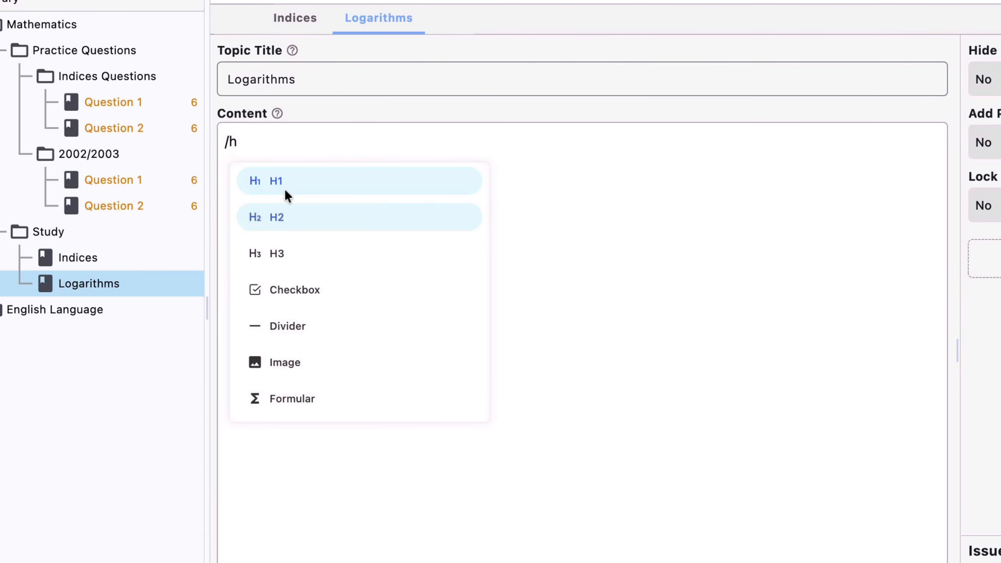
pyautogui.click(287, 182)
pyautogui.write('Loga')
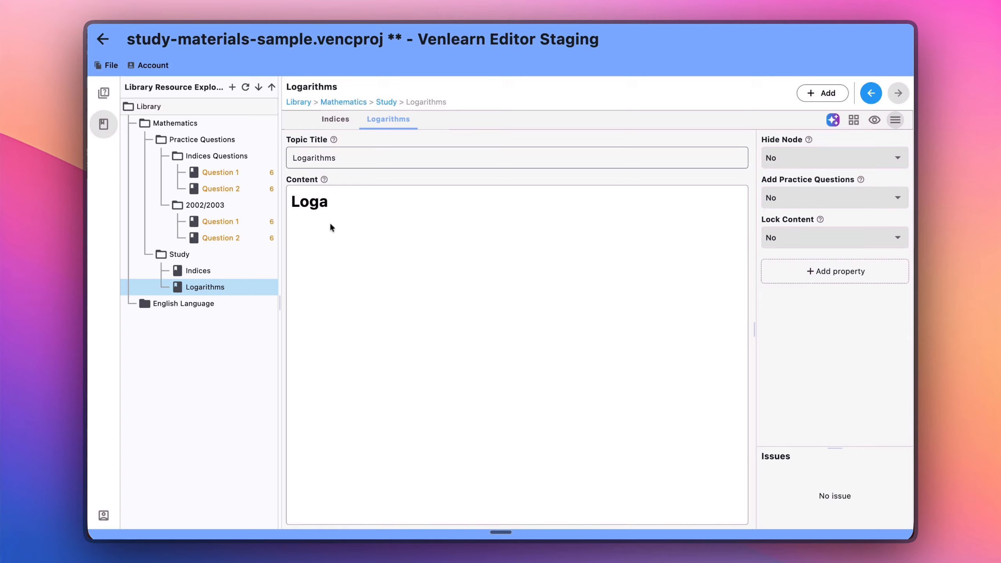
pyautogui.write('rithm/')
pyautogui.press('Return')
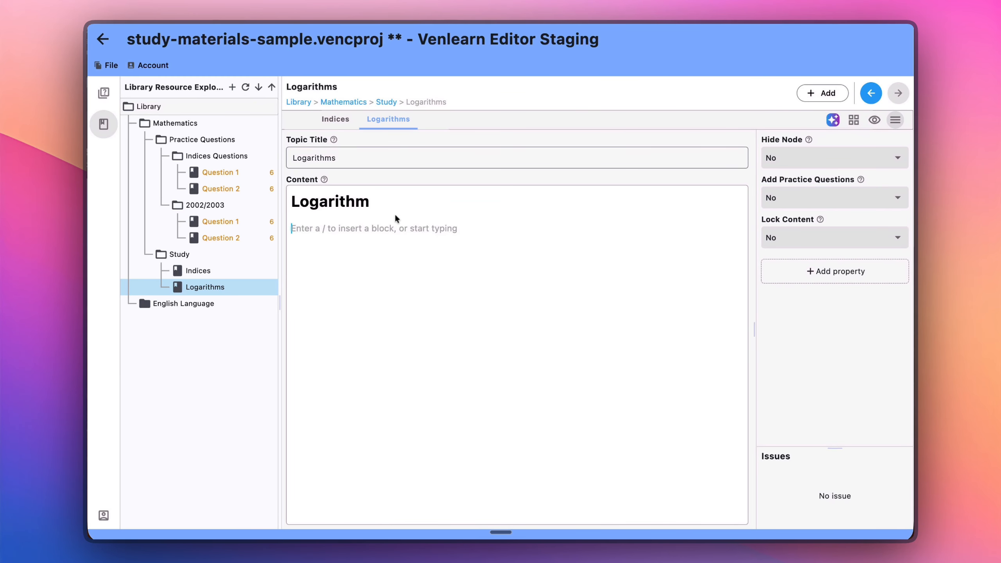
pyautogui.write('Logar')
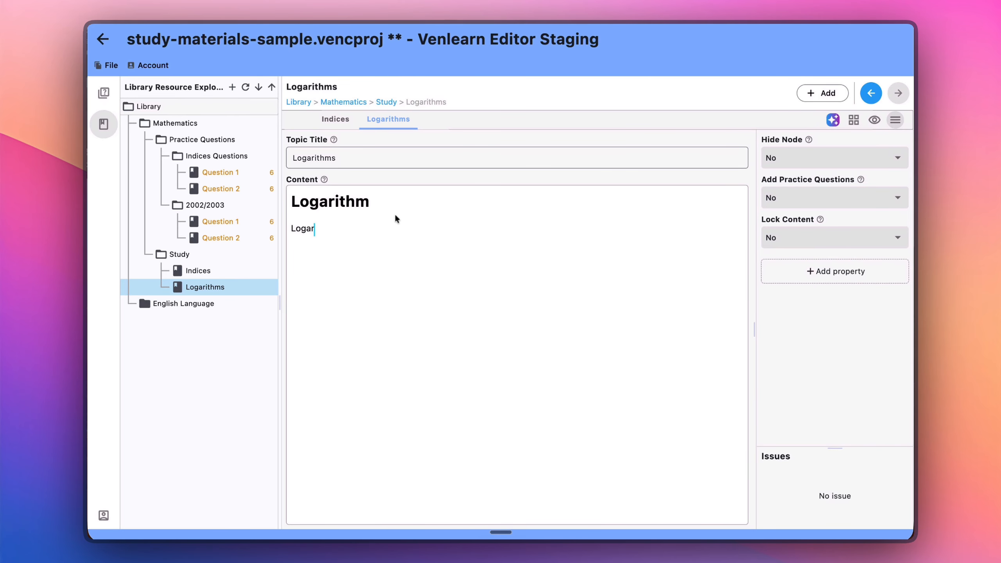
pyautogui.write('ithm content')
# Add a new folder under Mathematics' Study resource
pyautogui.rightClick(217, 255)
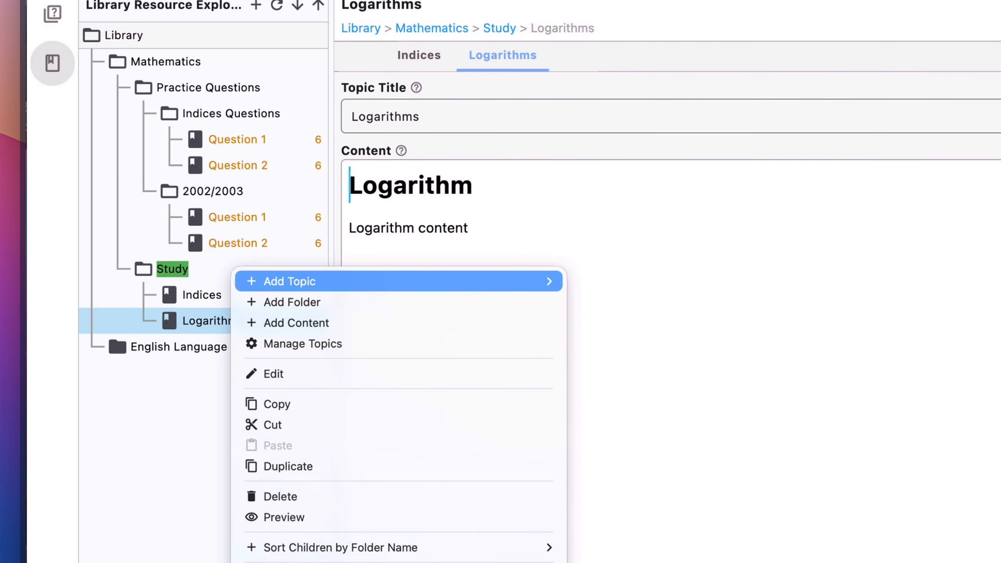
pyautogui.click(376, 299)
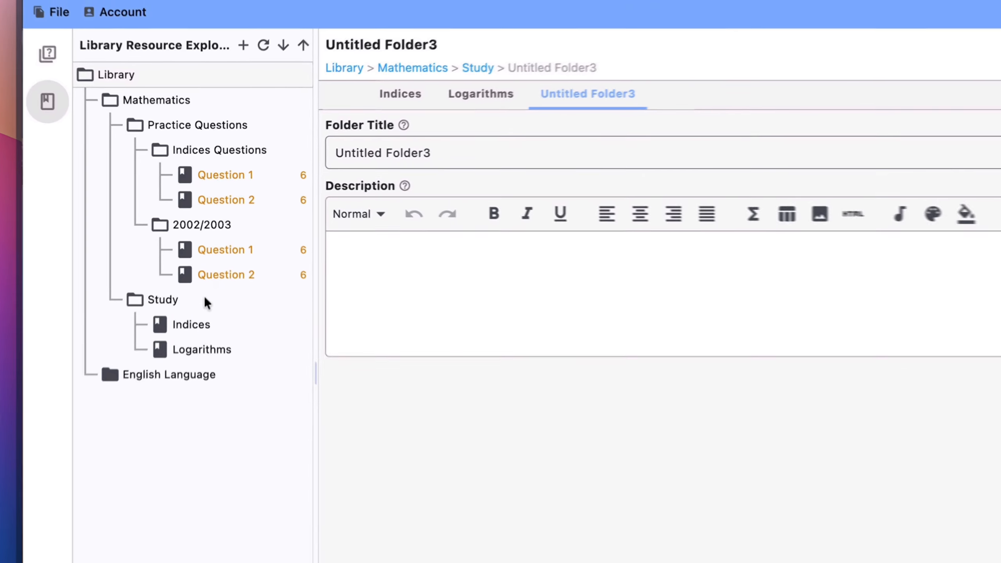
pyautogui.rightClick(205, 255)
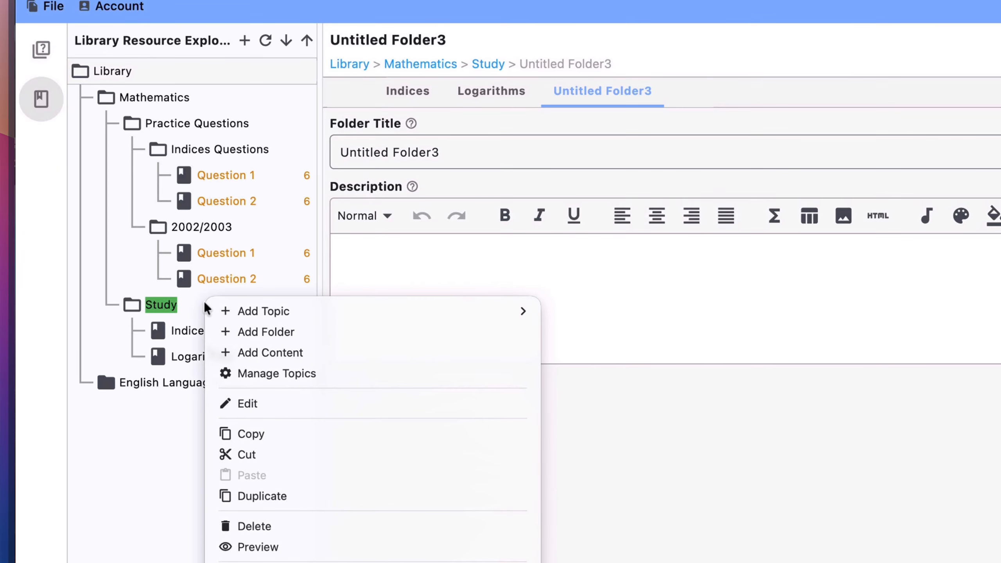
pyautogui.click(319, 334)
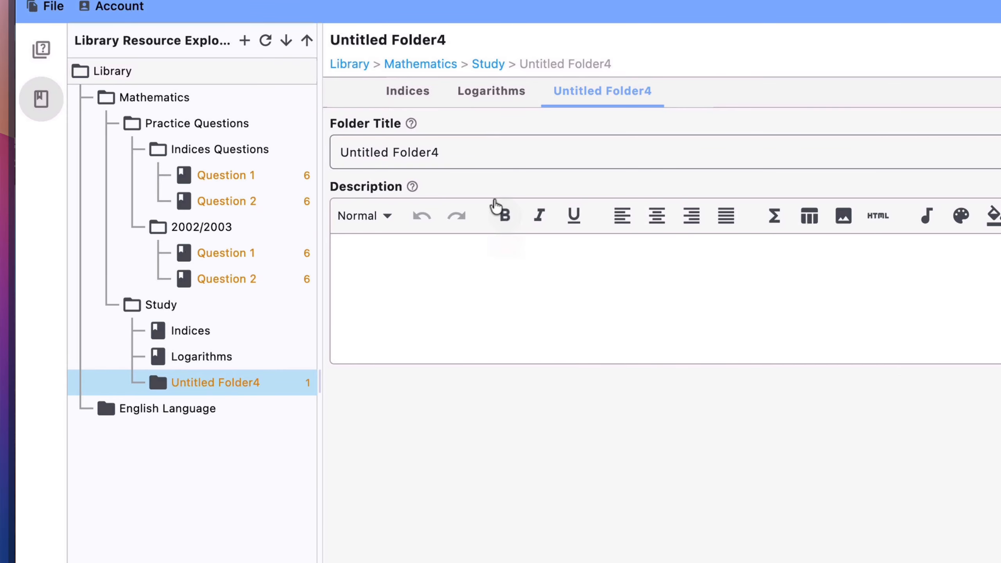
# Title the new folder under Study "Other topics" and set its child reference name to "Topic"
pyautogui.click(458, 151)
pyautogui.moveTo(458, 149); pyautogui.dragTo(337, 147)
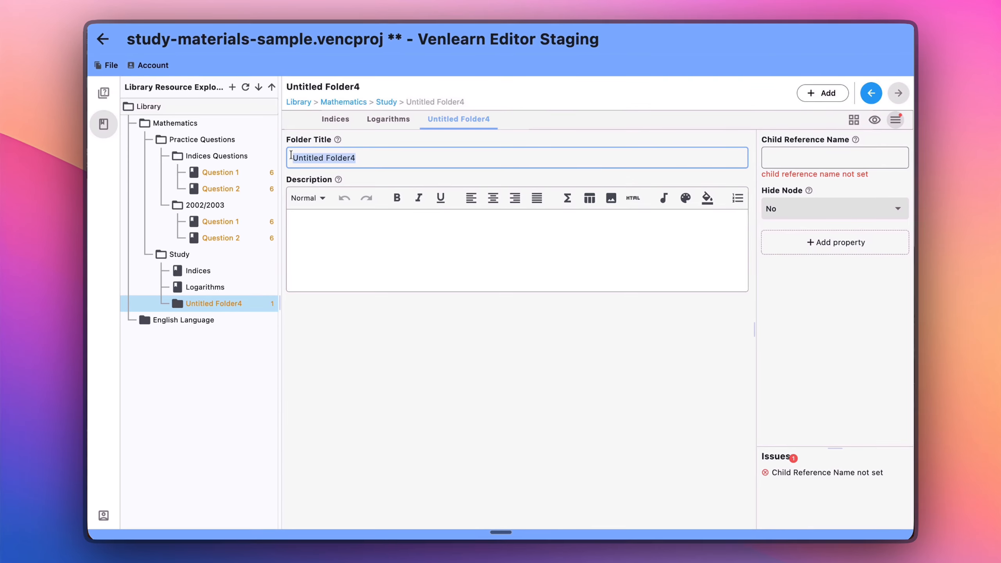
pyautogui.write('Other ')
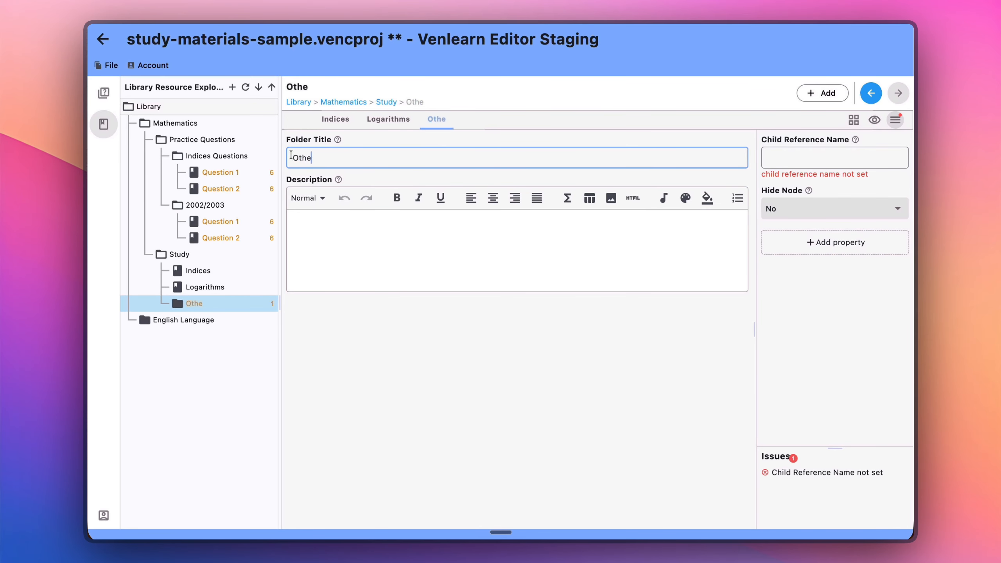
pyautogui.write('topics')
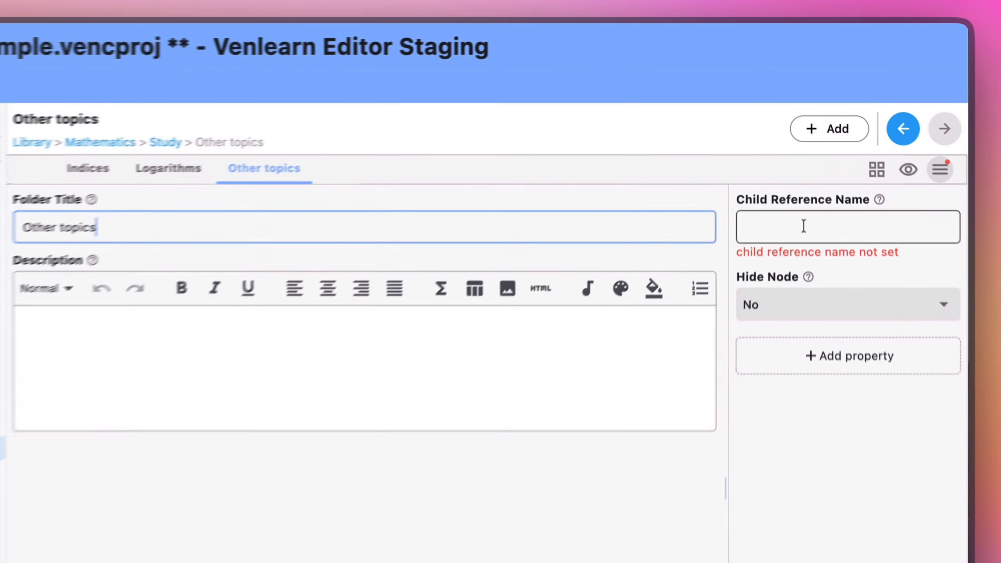
pyautogui.click(805, 157)
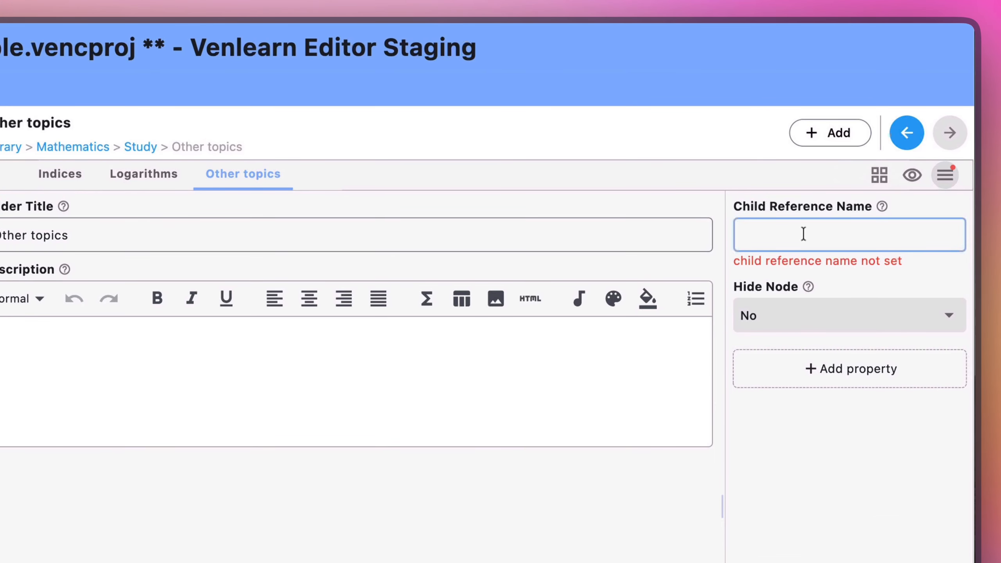
pyautogui.write('Topic')
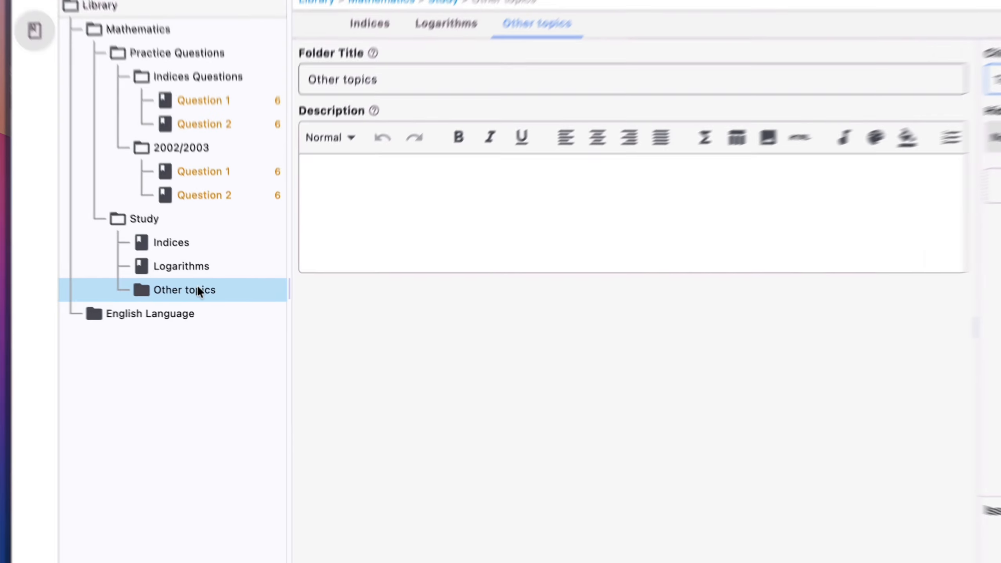
# Check the Add Topic options for the Other topics folder, the Mathematics subject's topic list and the Indices topic
pyautogui.rightClick(198, 289)
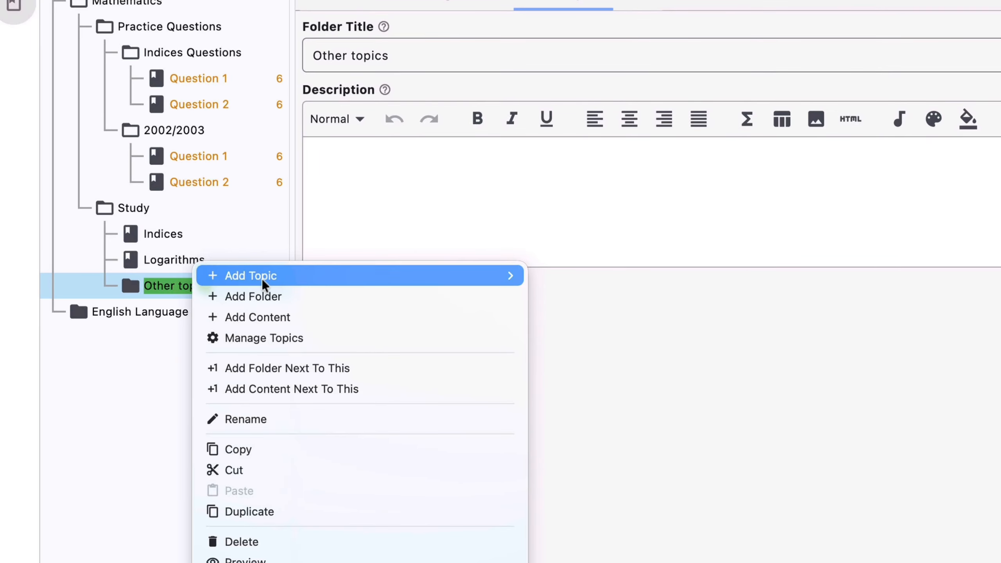
pyautogui.moveTo(460, 277)
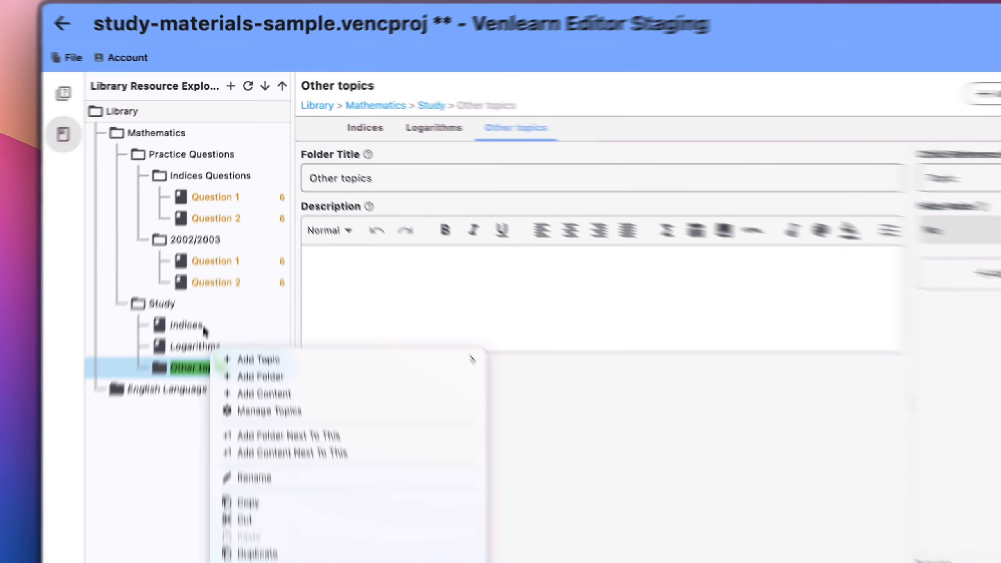
pyautogui.click(208, 270)
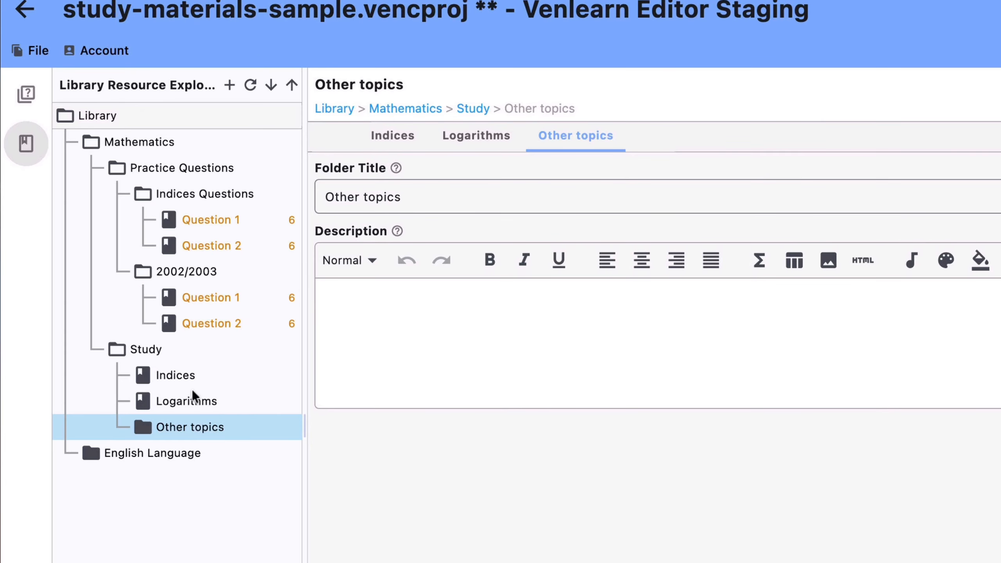
pyautogui.click(173, 141)
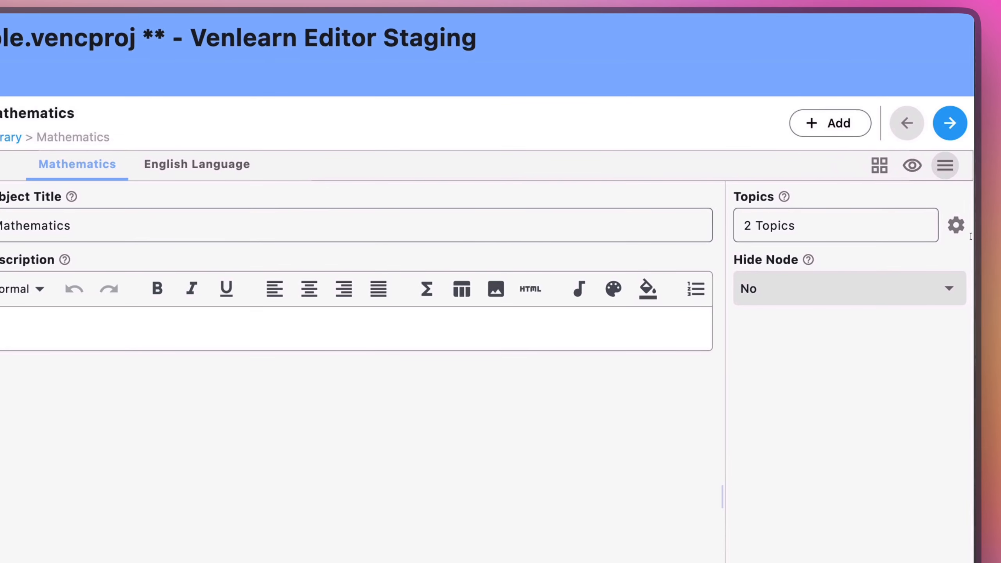
pyautogui.click(970, 229)
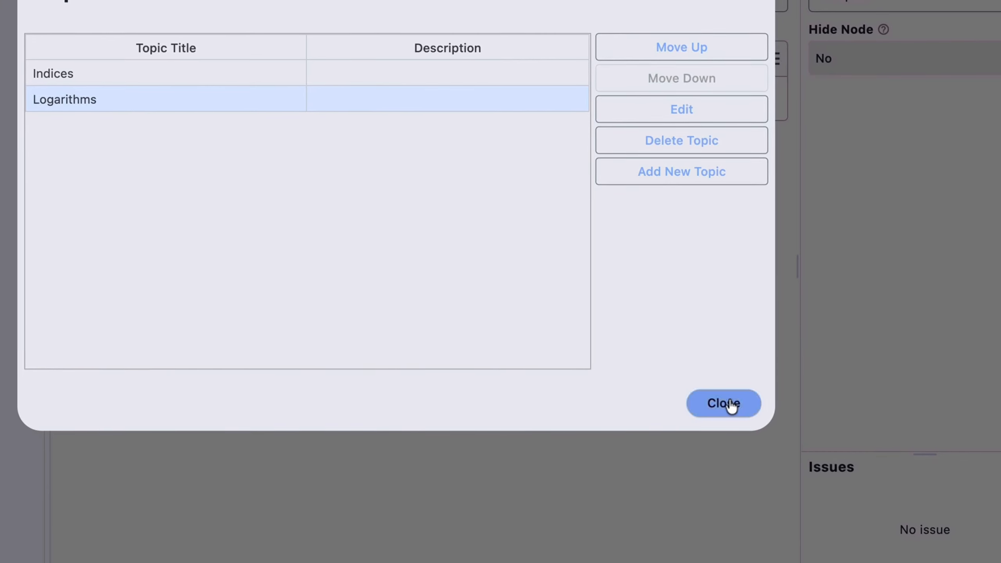
pyautogui.click(731, 406)
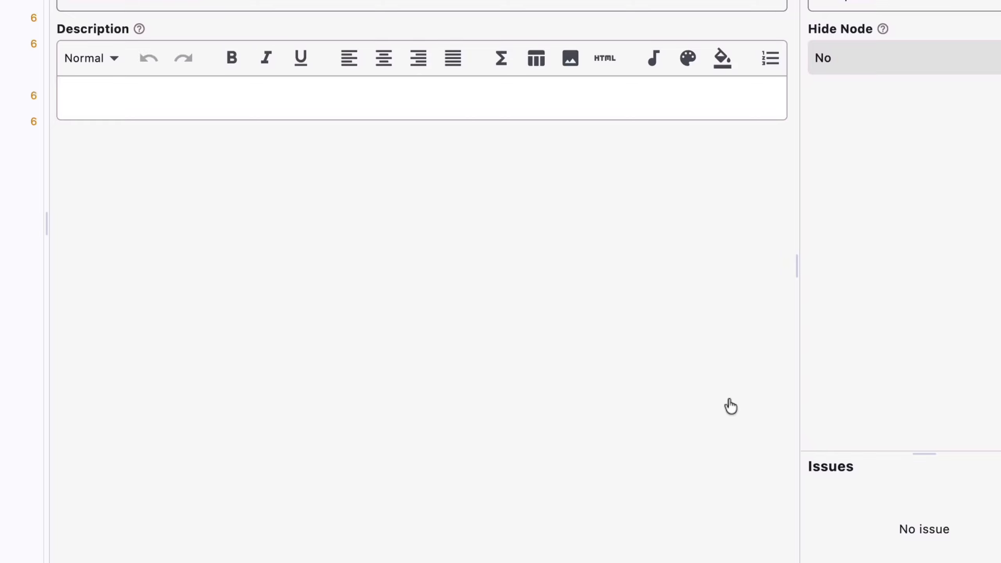
pyautogui.click(186, 266)
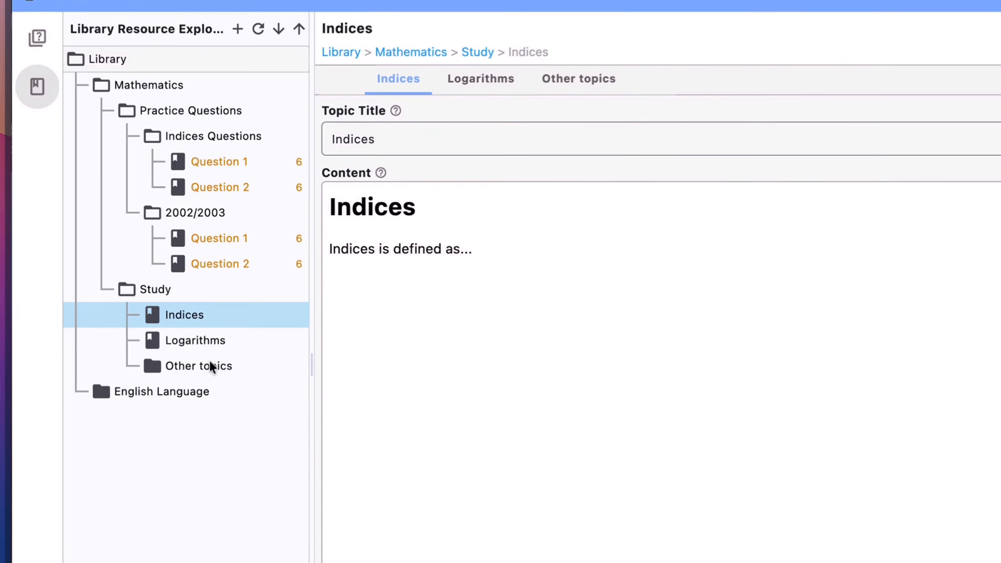
# Add a new content item inside the Other topics folder under Study
pyautogui.click(214, 303)
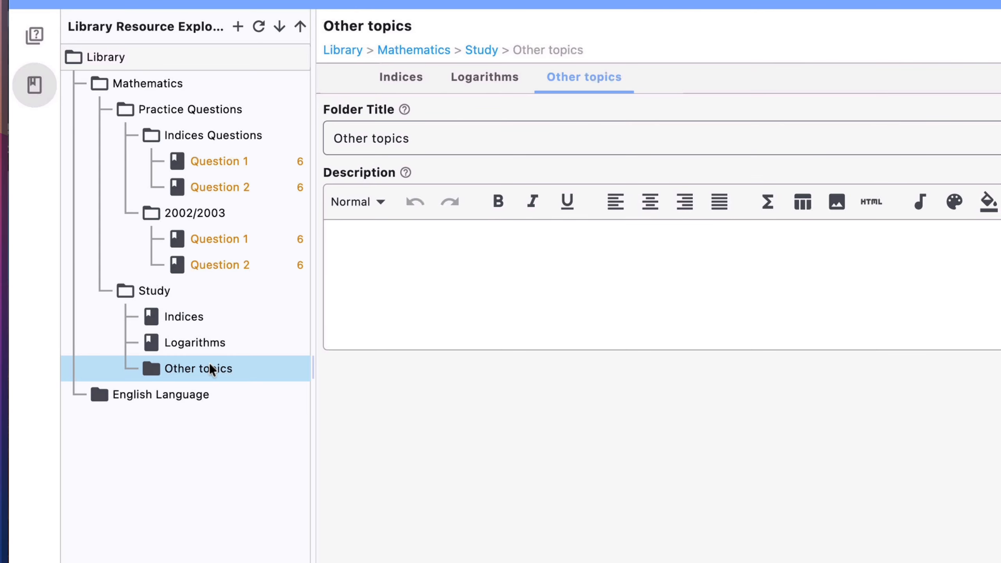
pyautogui.rightClick(209, 363)
pyautogui.moveTo(321, 363)
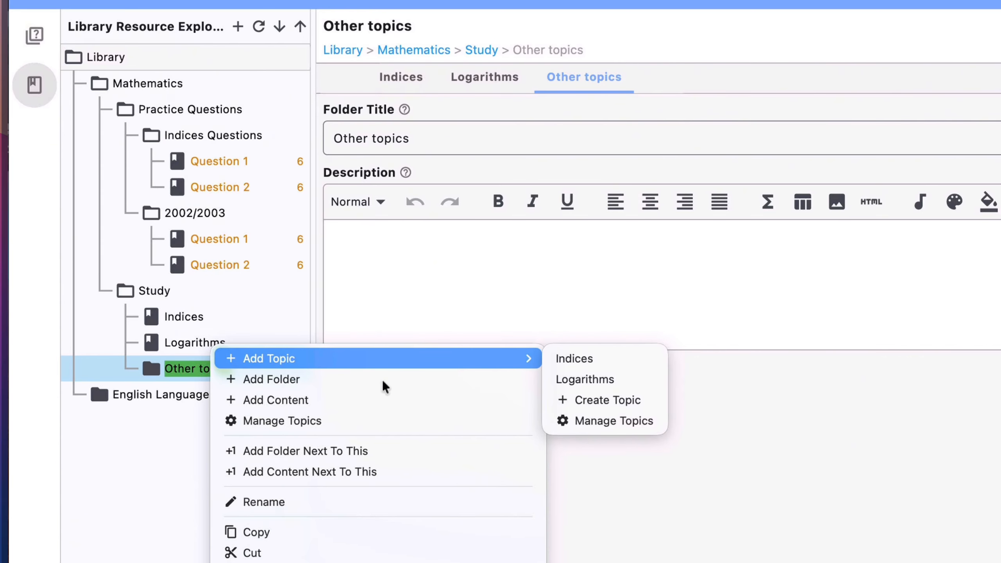
pyautogui.click(379, 399)
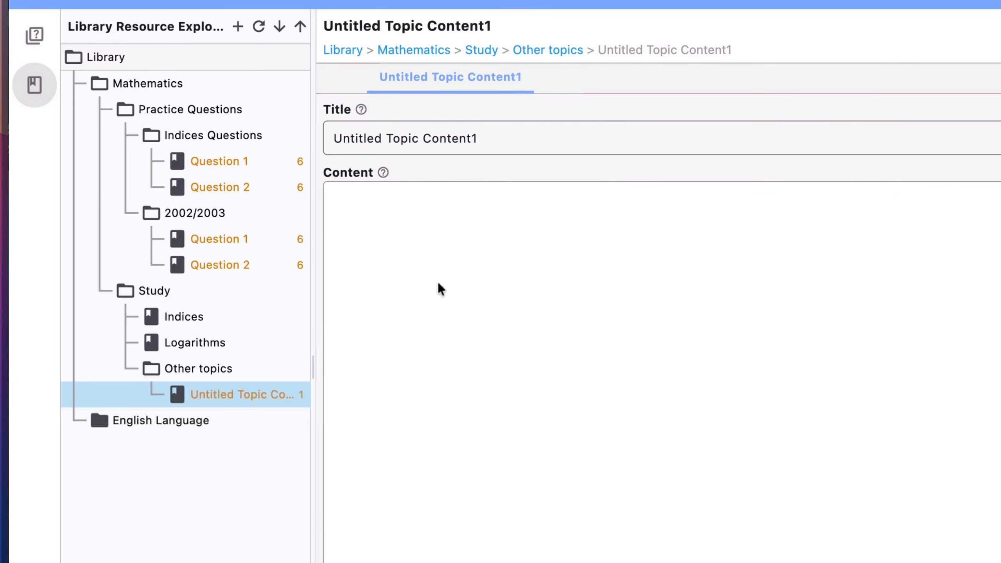
# Title the new content item in Other topics "Difference between Equations and Expressions"
pyautogui.click(389, 207)
pyautogui.moveTo(477, 139); pyautogui.dragTo(305, 136)
pyautogui.write('Difference')
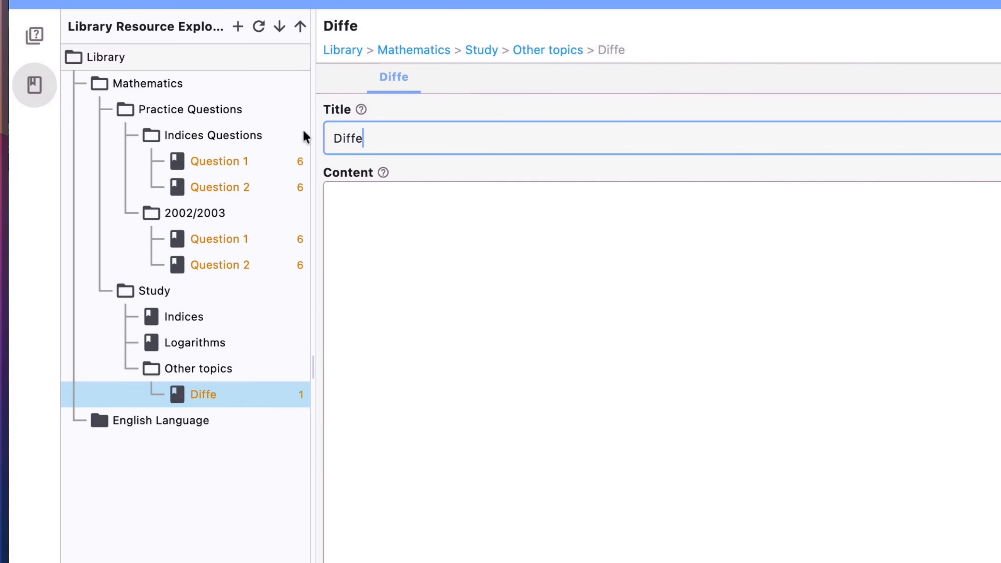
pyautogui.write(' bet')
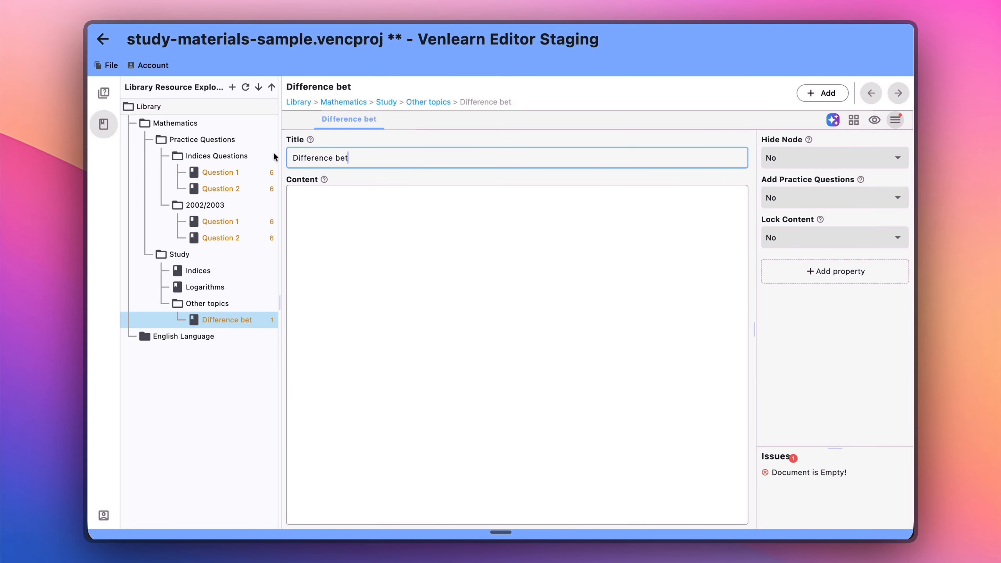
pyautogui.write('ween ')
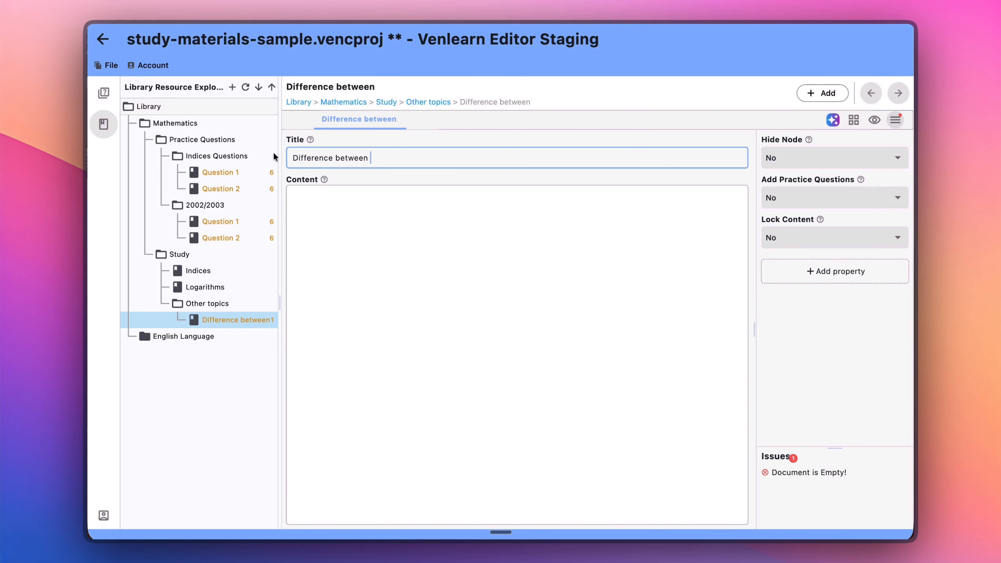
pyautogui.write('Eqations and ')
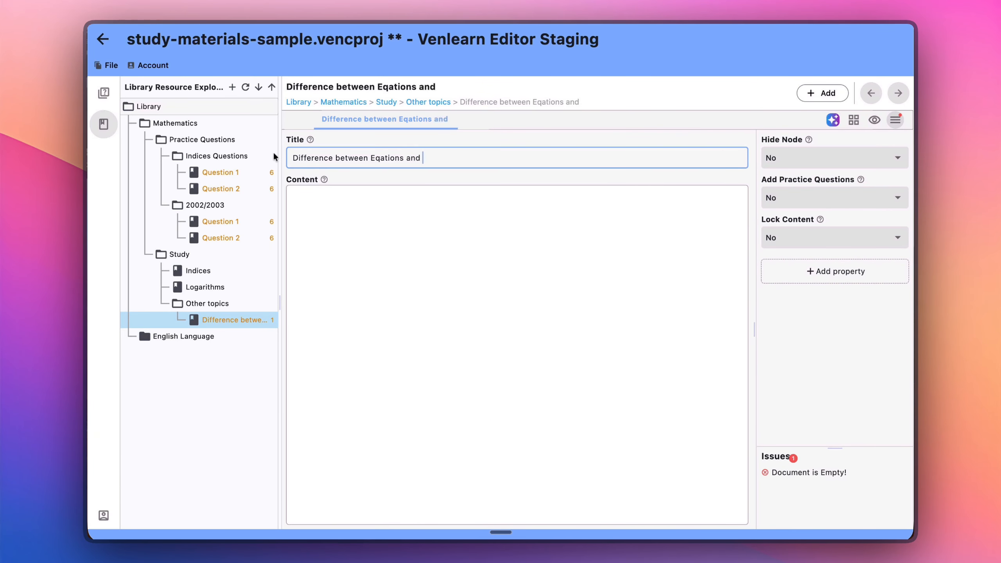
pyautogui.write('Expressio')
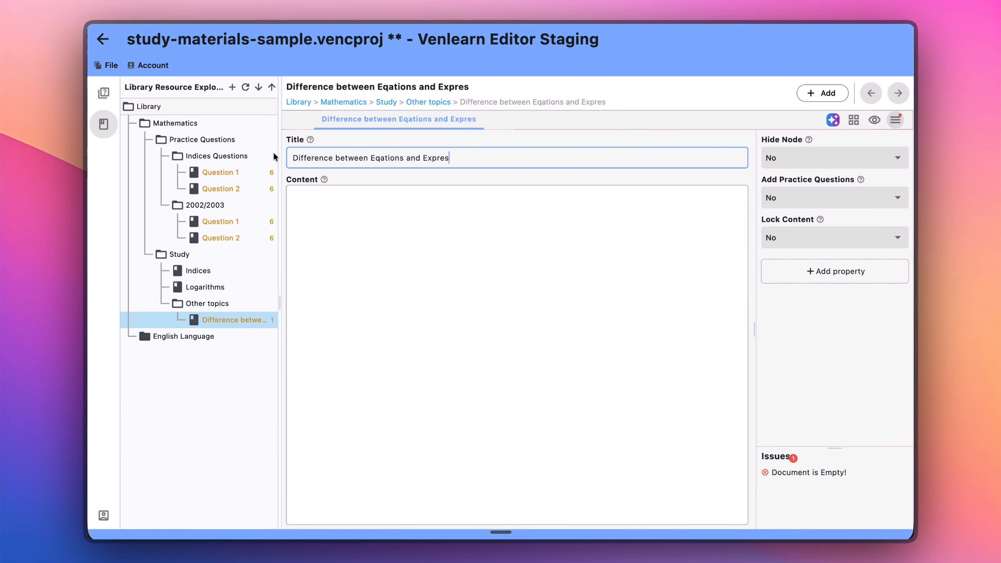
pyautogui.write('n')
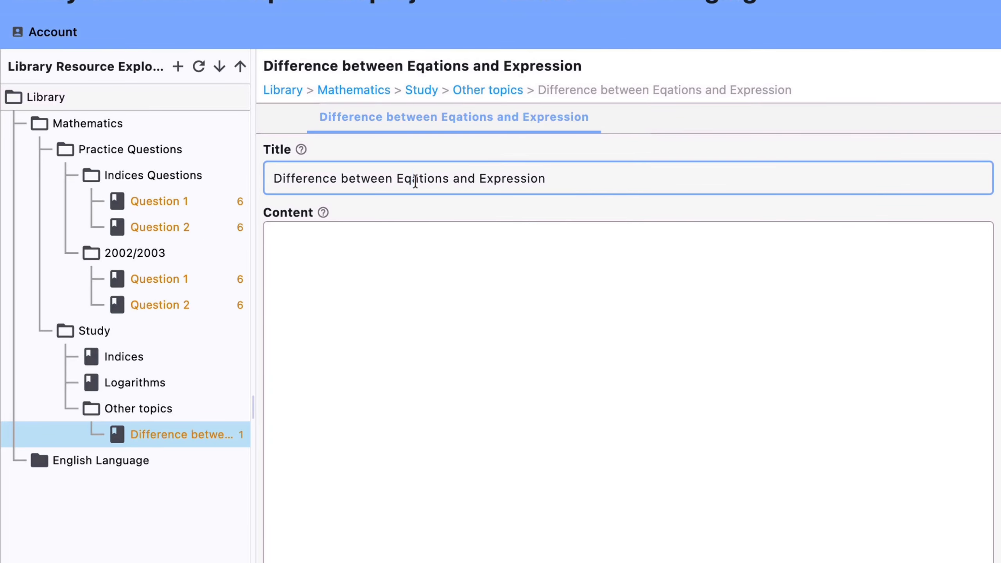
pyautogui.click(414, 181)
pyautogui.write('u')
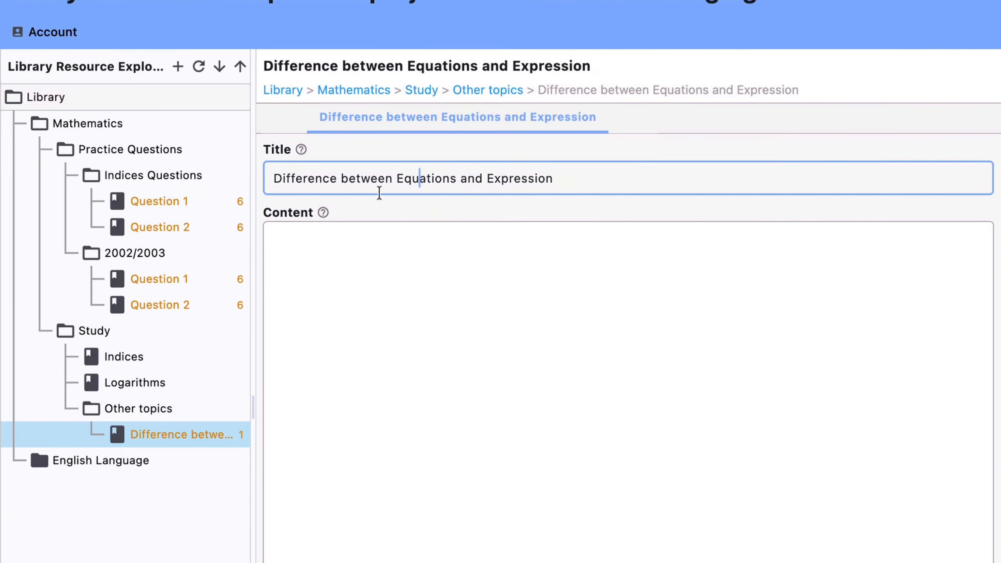
pyautogui.click(553, 179)
pyautogui.moveTo(553, 180); pyautogui.dragTo(250, 179)
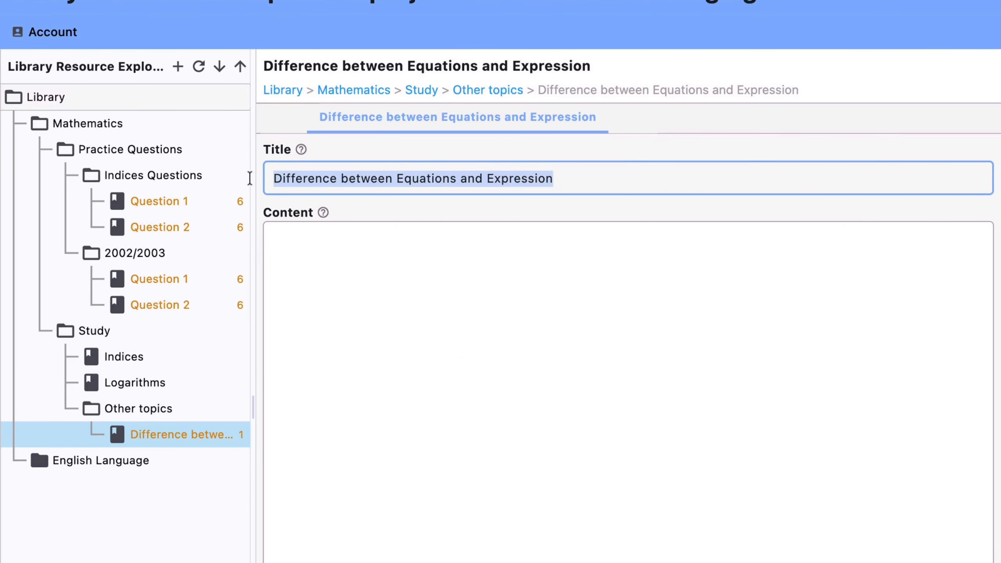
pyautogui.click(584, 179)
pyautogui.write('s')
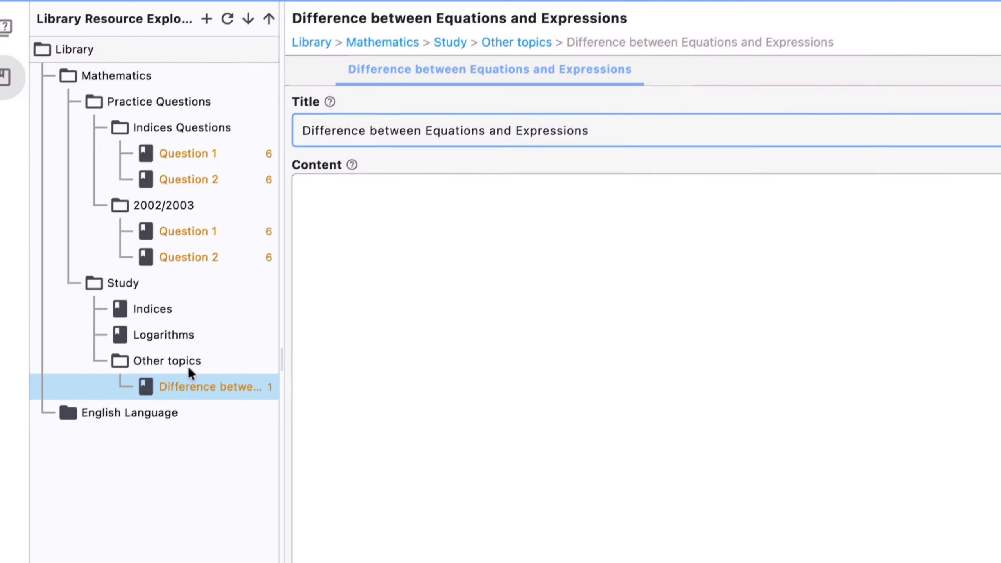
# Insert a level 1 heading reading "The header" in the content of the Equations and Expressions item
pyautogui.click(402, 186)
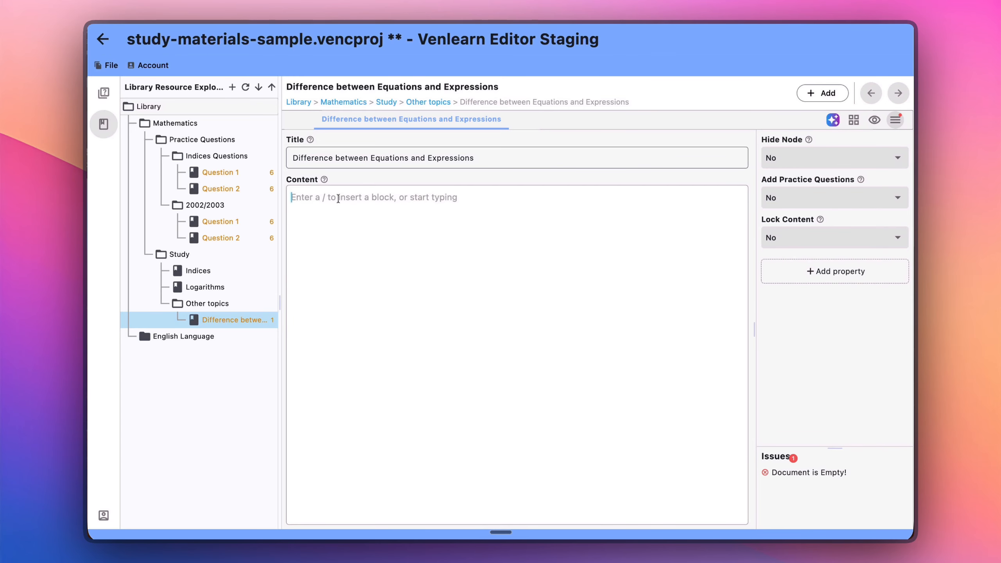
pyautogui.write('/')
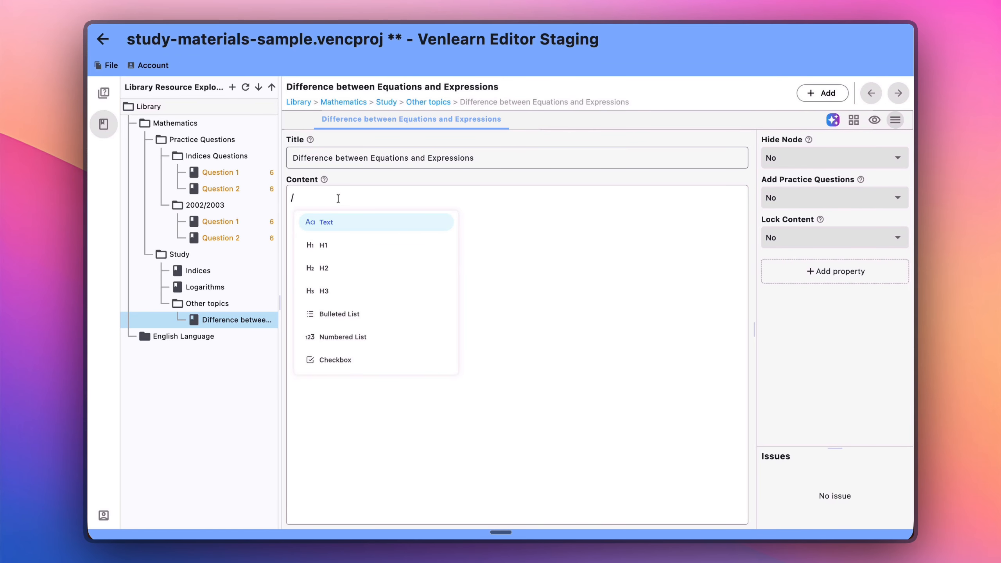
pyautogui.write('h')
pyautogui.press('Return')
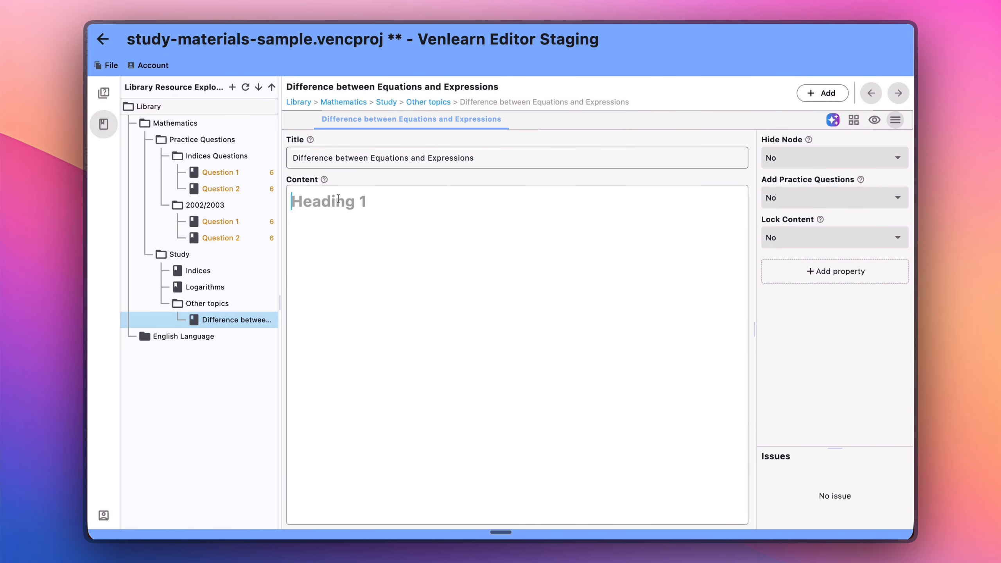
pyautogui.write('The header')
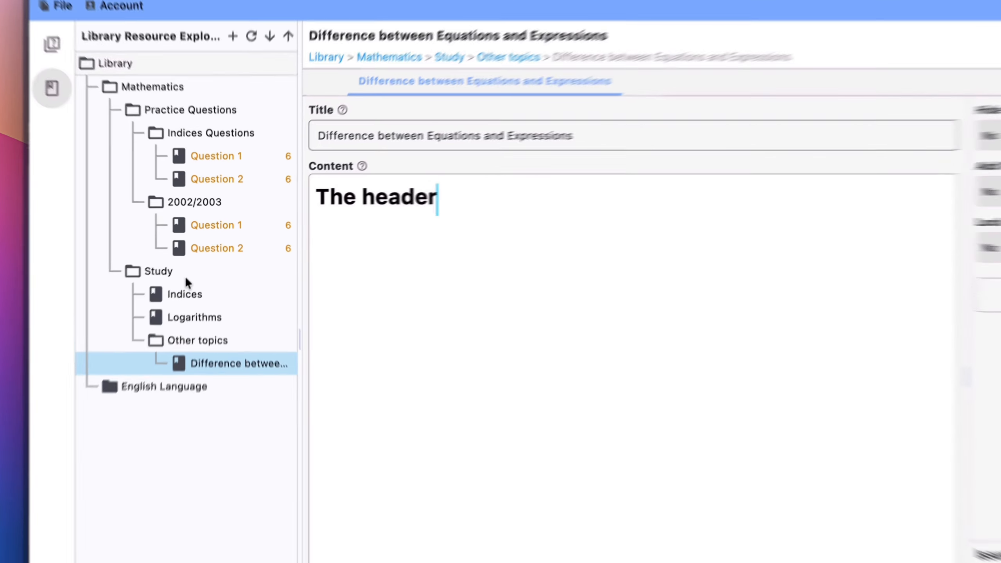
# Add a content item directly under Study, titled "Another content", with the text "Thets" as its content
pyautogui.rightClick(197, 256)
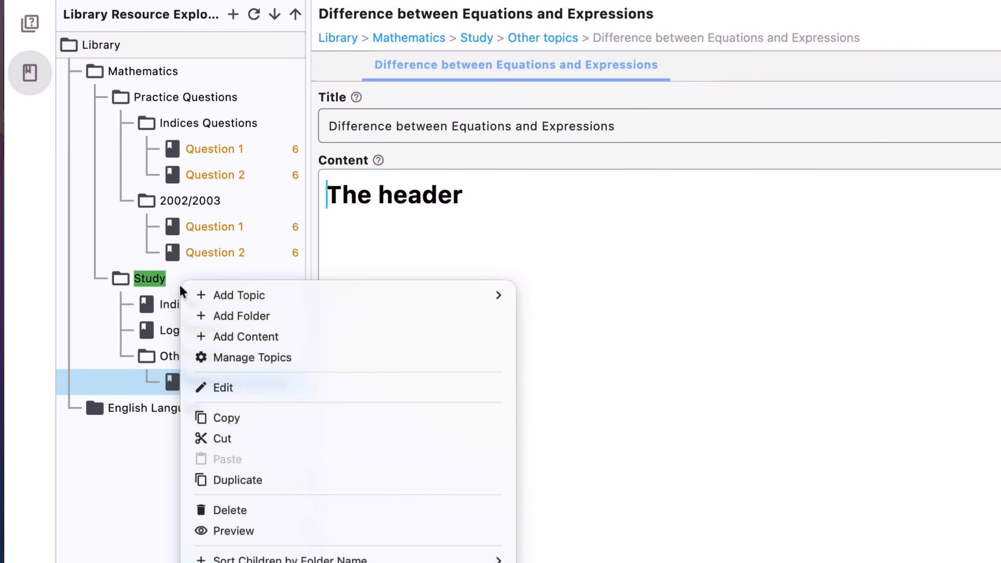
pyautogui.click(294, 336)
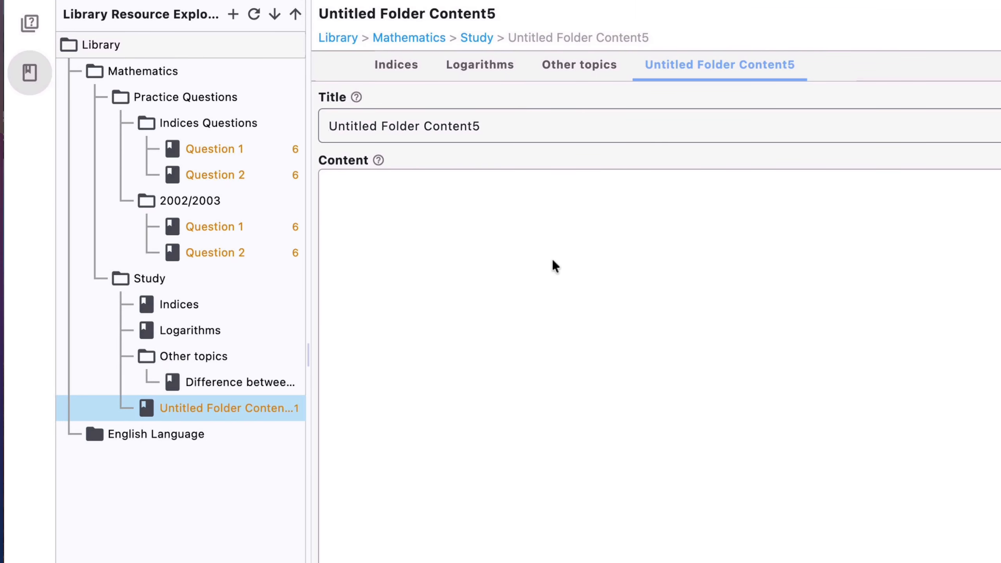
pyautogui.moveTo(482, 126); pyautogui.dragTo(306, 131)
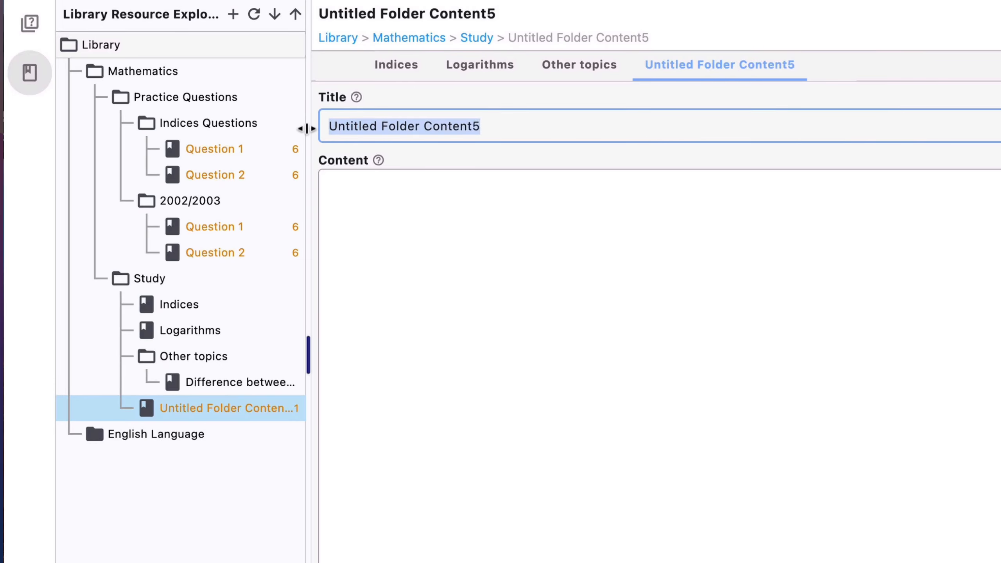
pyautogui.write('Another co')
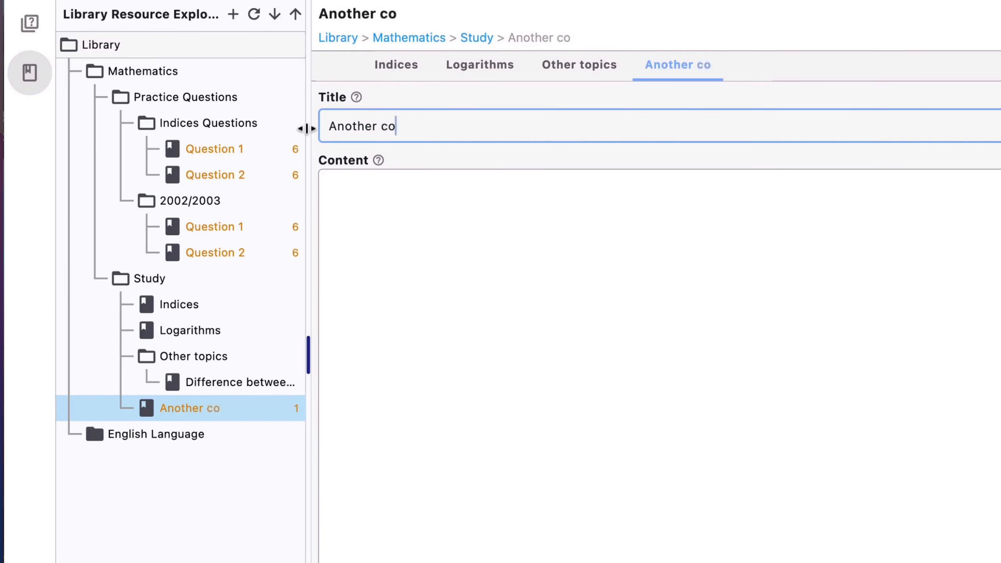
pyautogui.write('ntent')
pyautogui.click(396, 193)
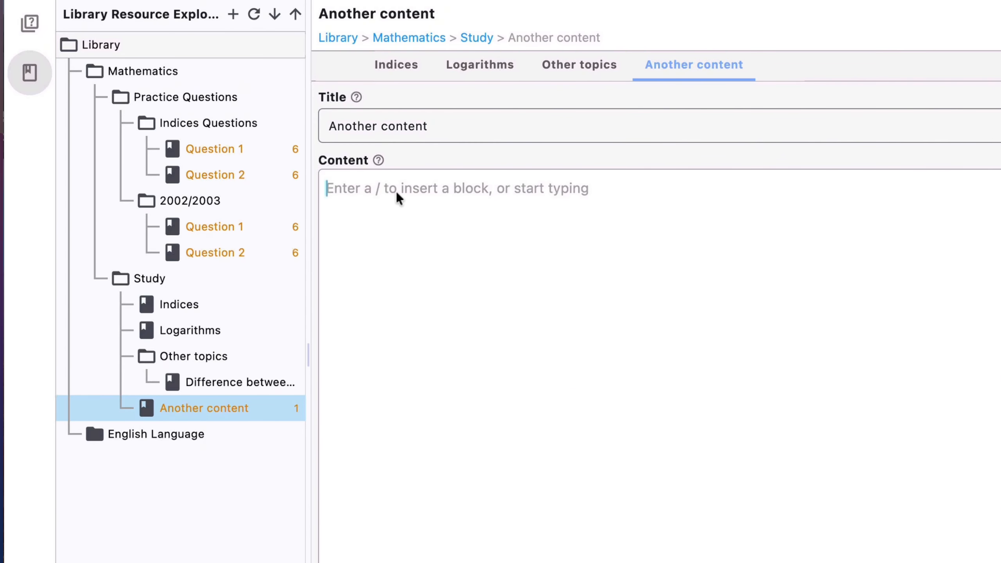
pyautogui.write('Thets')
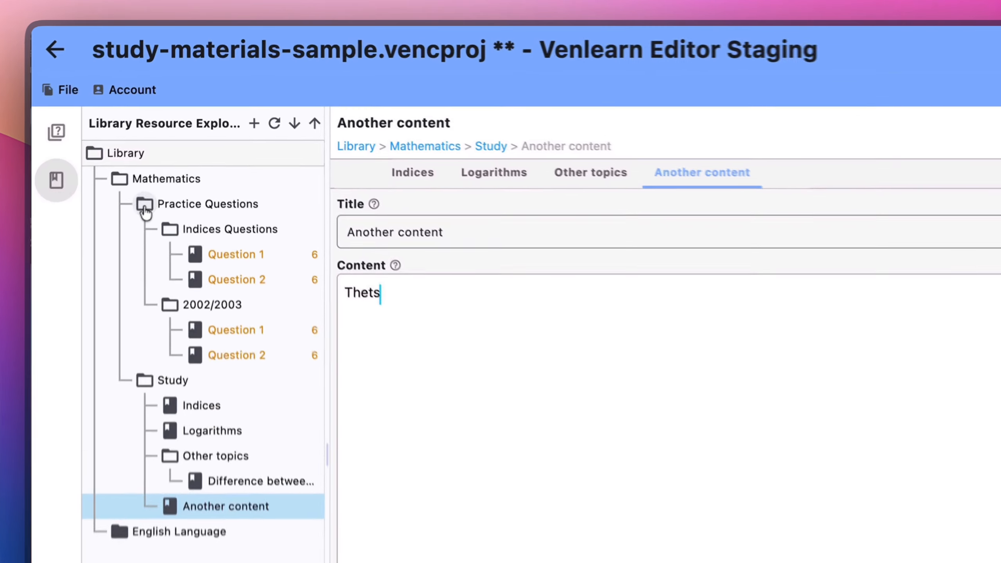
# Collapse the Practice Questions and Study folders under Mathematics and select Practice Questions
pyautogui.click(161, 140)
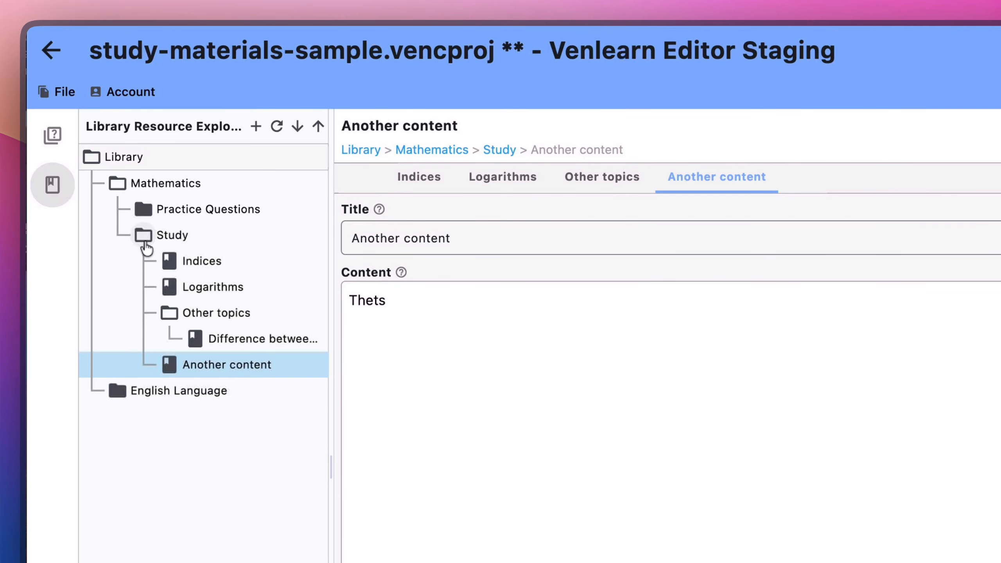
pyautogui.click(143, 236)
pyautogui.click(207, 212)
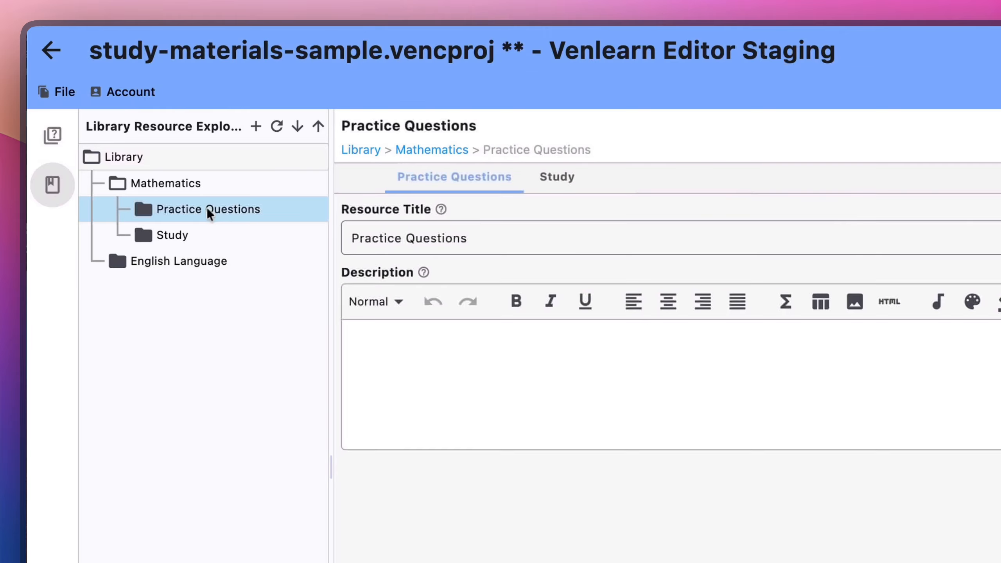
# Create a resource under Mathematics with the type Study Resource and the title "Novels"
pyautogui.rightClick(207, 183)
pyautogui.moveTo(340, 203)
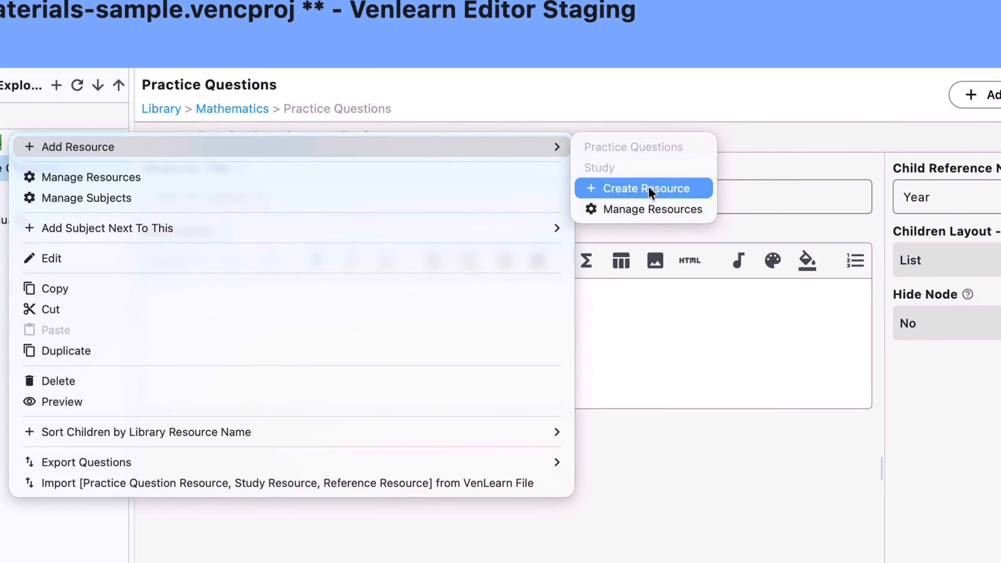
pyautogui.click(648, 188)
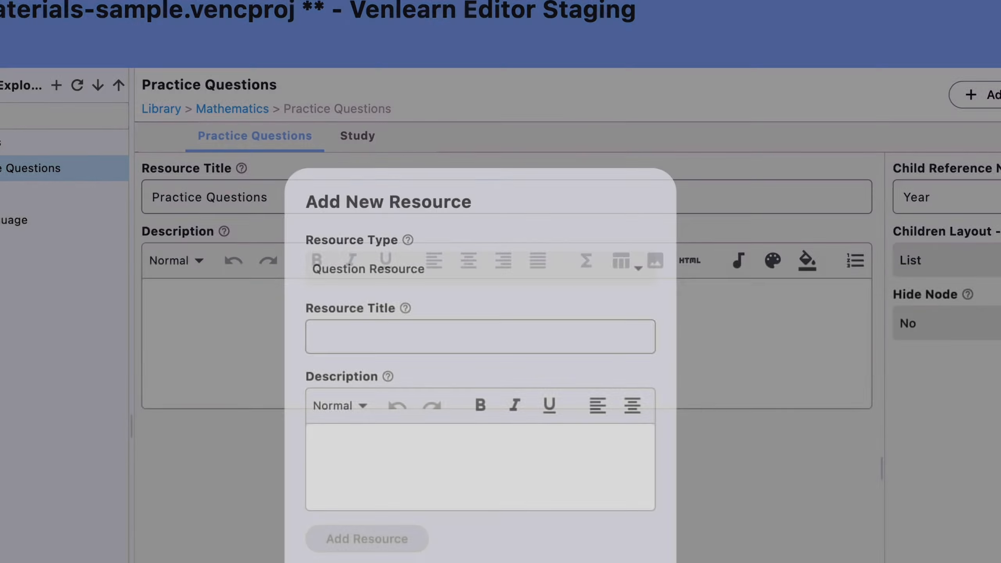
pyautogui.click(416, 339)
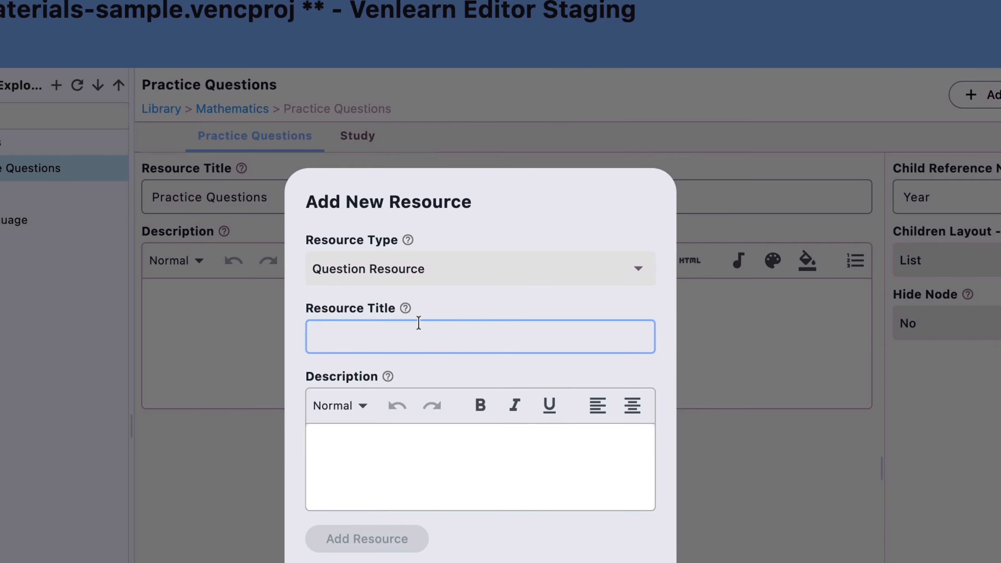
pyautogui.click(412, 269)
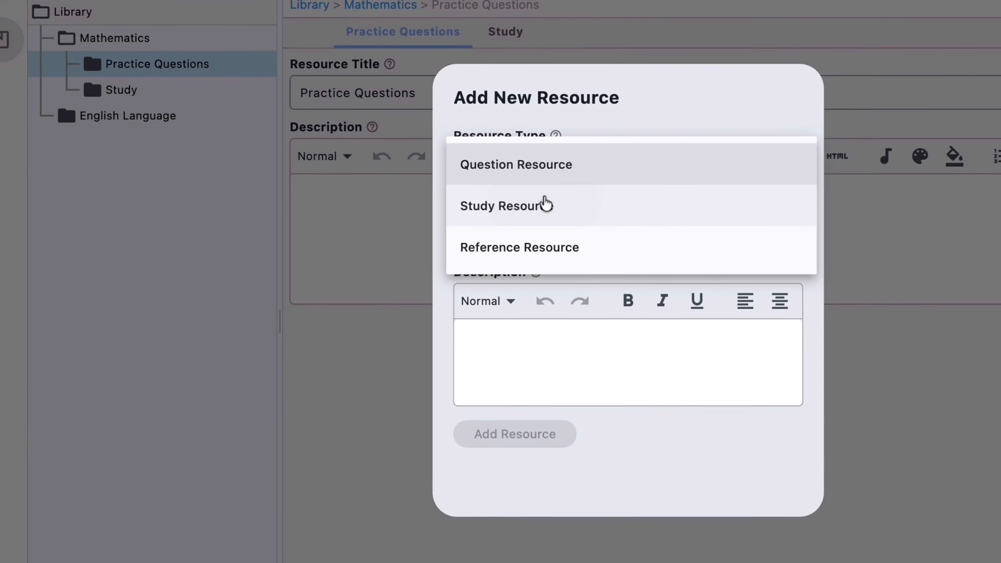
pyautogui.click(546, 205)
pyautogui.click(523, 227)
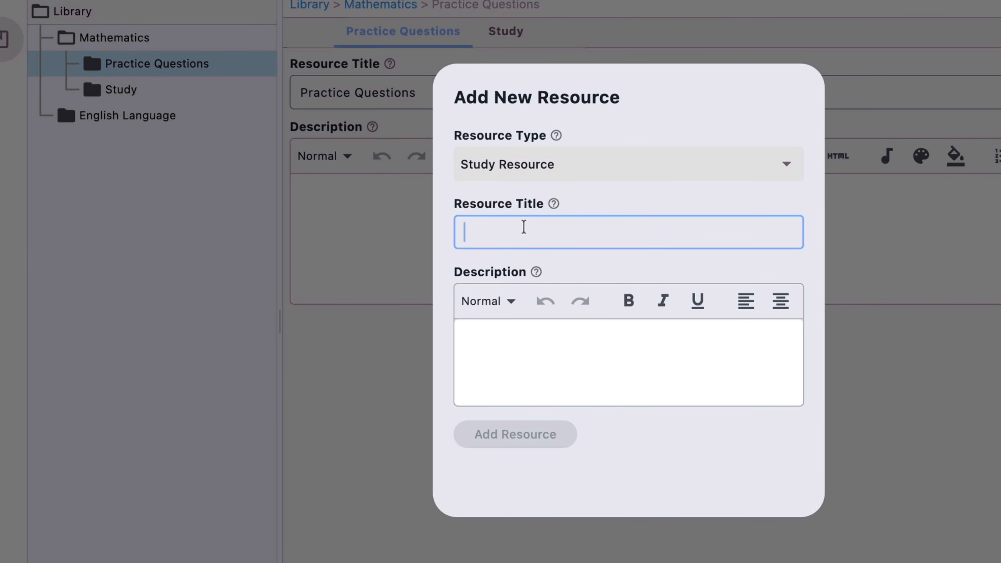
pyautogui.write('Novels')
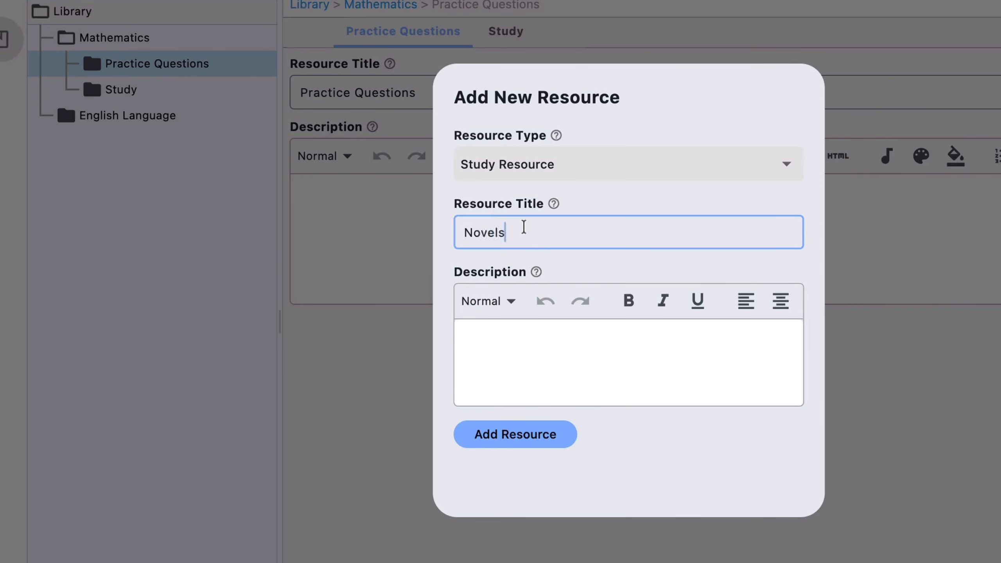
pyautogui.click(532, 433)
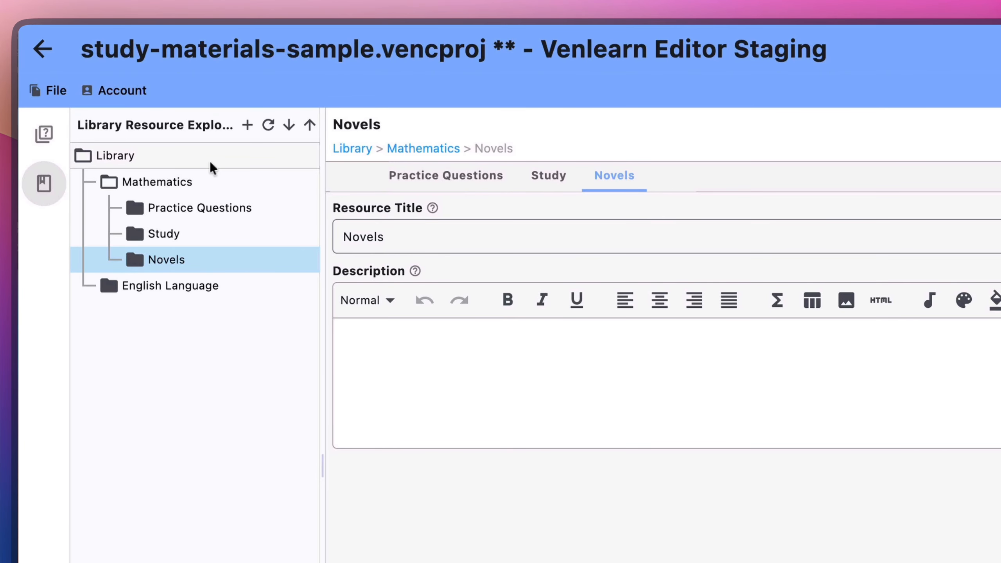
pyautogui.rightClick(193, 285)
pyautogui.moveTo(297, 297)
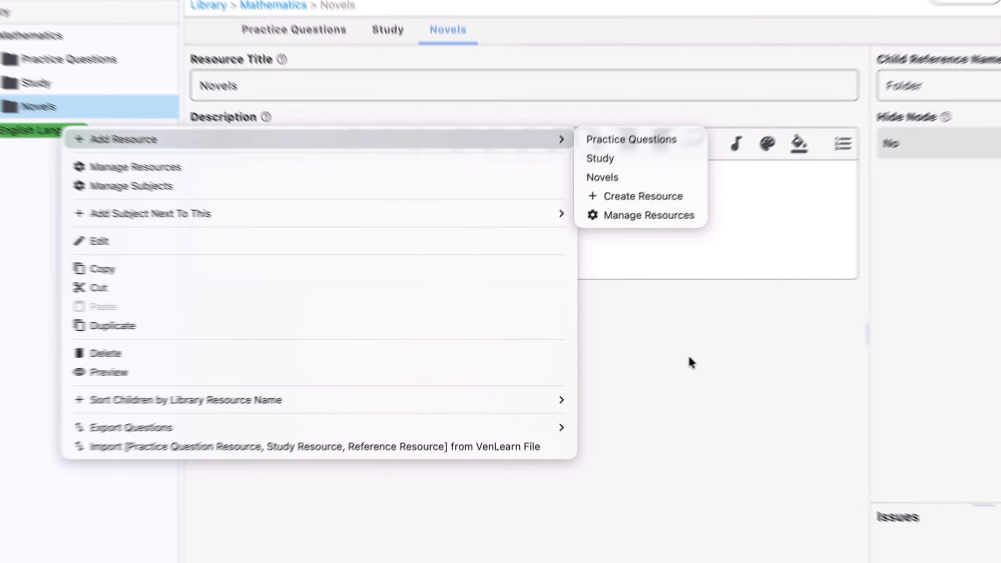
pyautogui.click(631, 345)
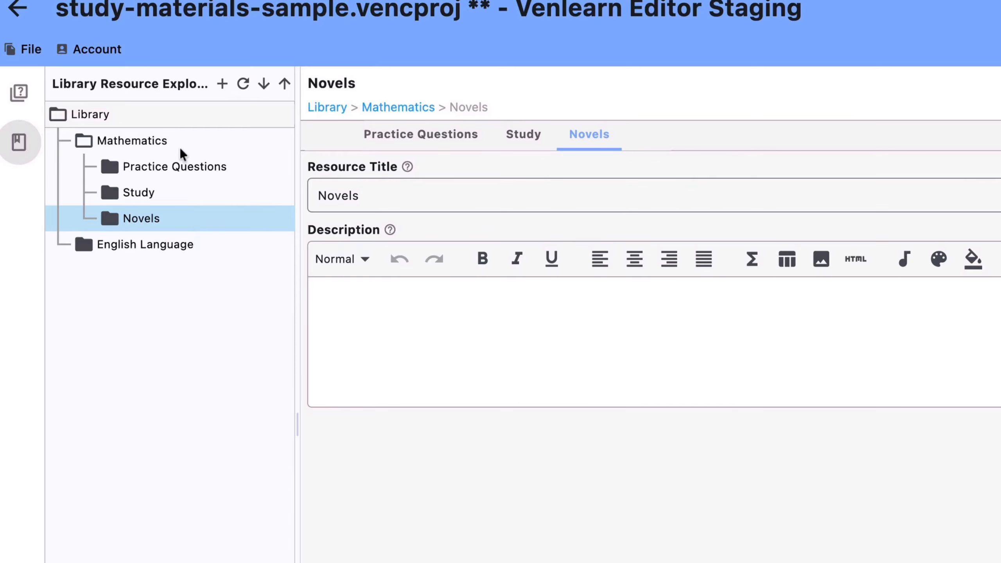
# Create a resource under Mathematics with the type Reference Resource and the title "Syllabus"
pyautogui.rightClick(180, 147)
pyautogui.moveTo(692, 148)
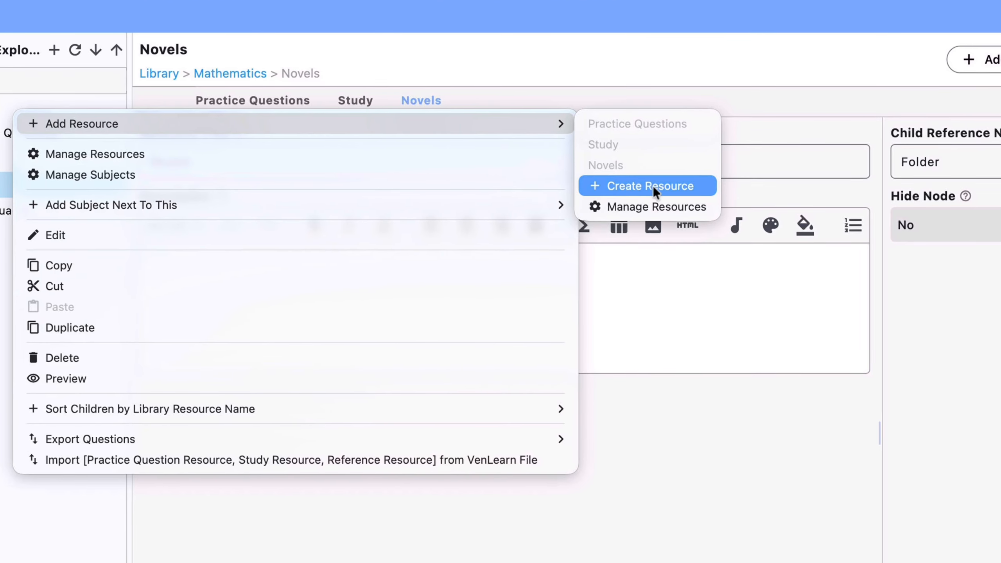
pyautogui.click(707, 197)
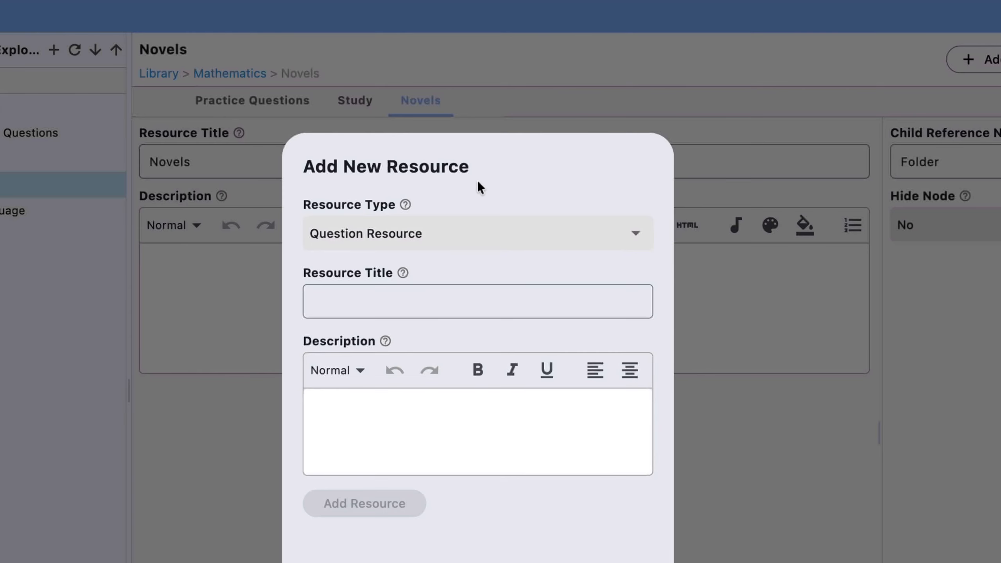
pyautogui.click(386, 293)
pyautogui.click(401, 234)
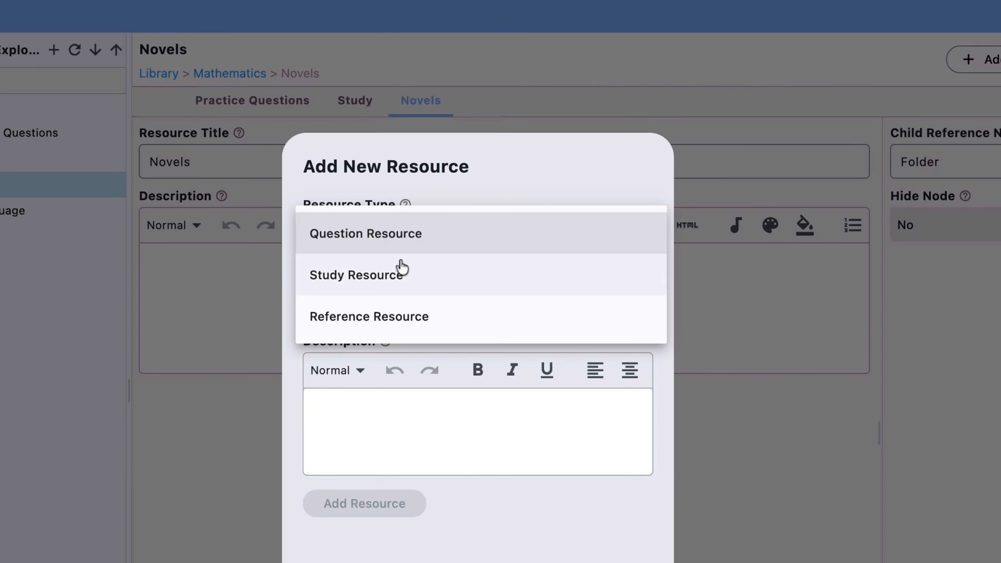
pyautogui.click(393, 323)
pyautogui.click(395, 298)
pyautogui.write('Syllabus')
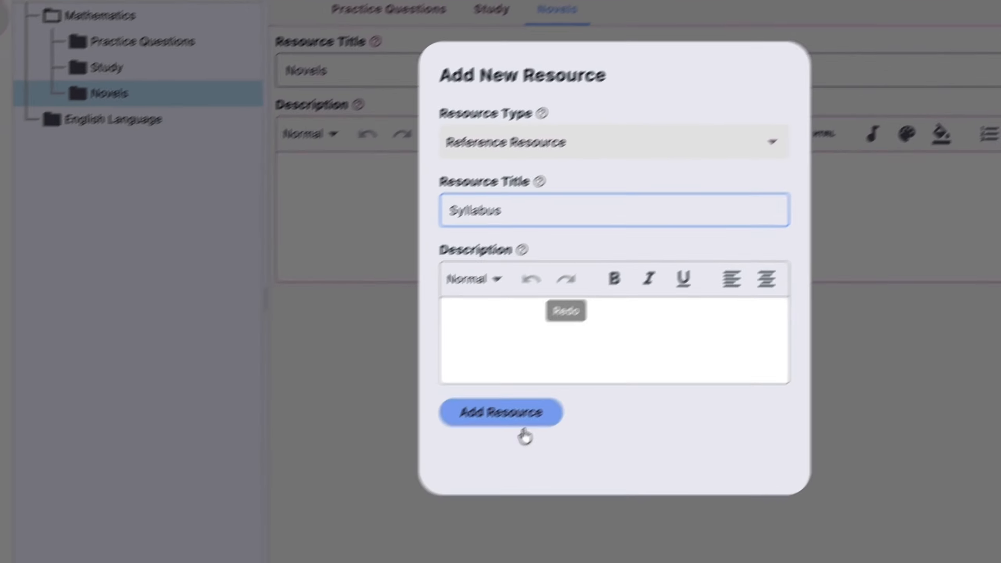
pyautogui.click(527, 395)
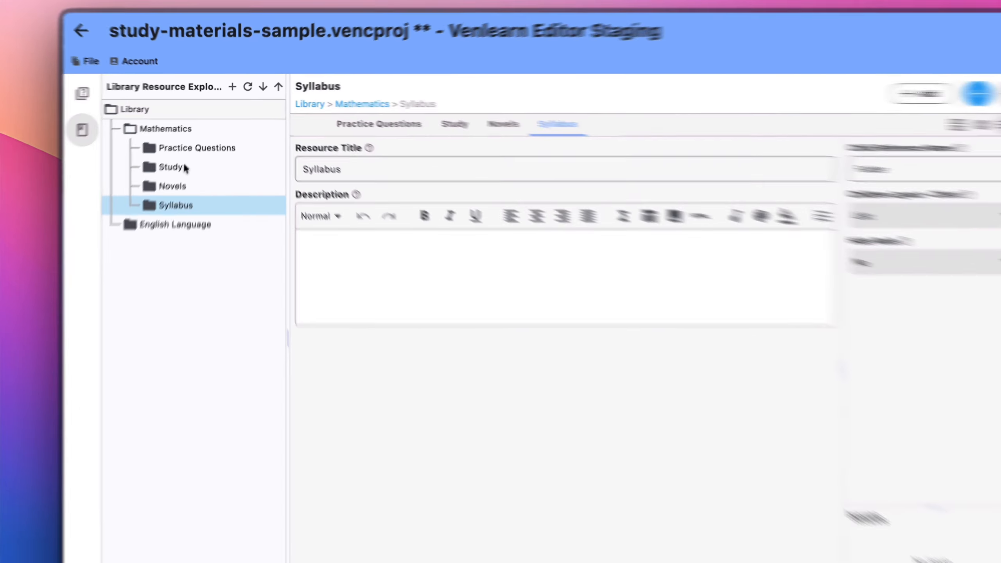
# Rename the Study resource under Mathematics as "Notes"
pyautogui.rightClick(191, 156)
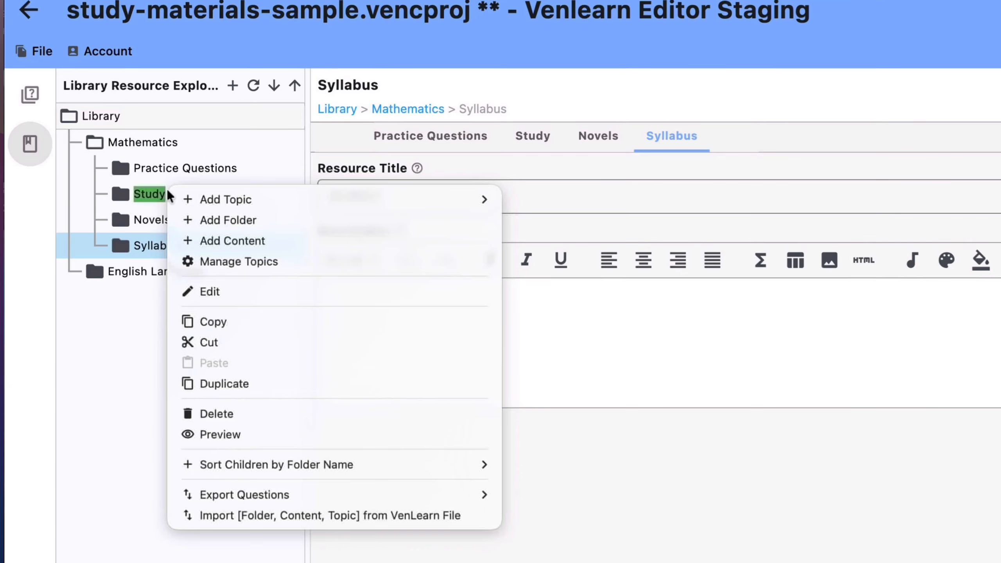
pyautogui.moveTo(232, 162)
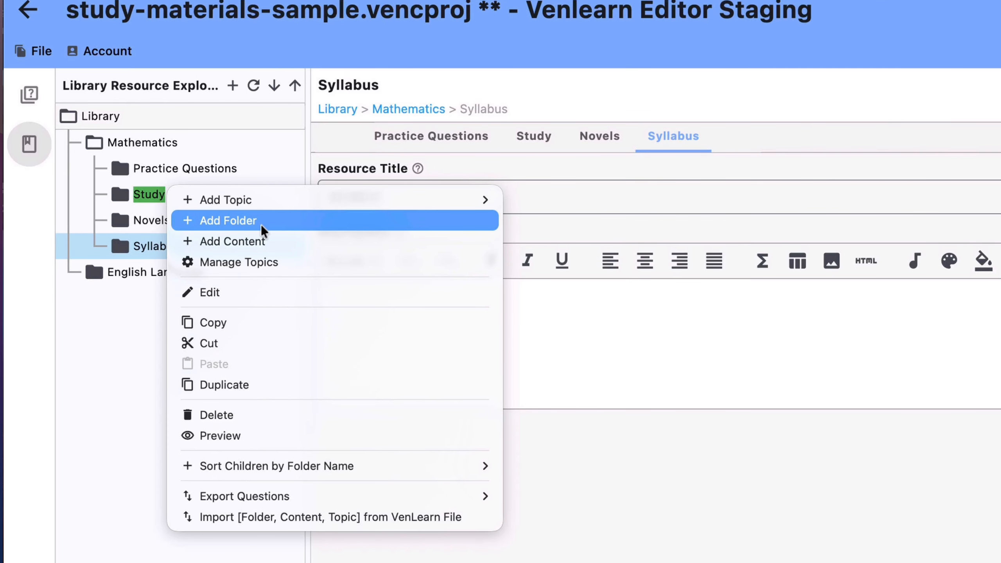
pyautogui.click(255, 296)
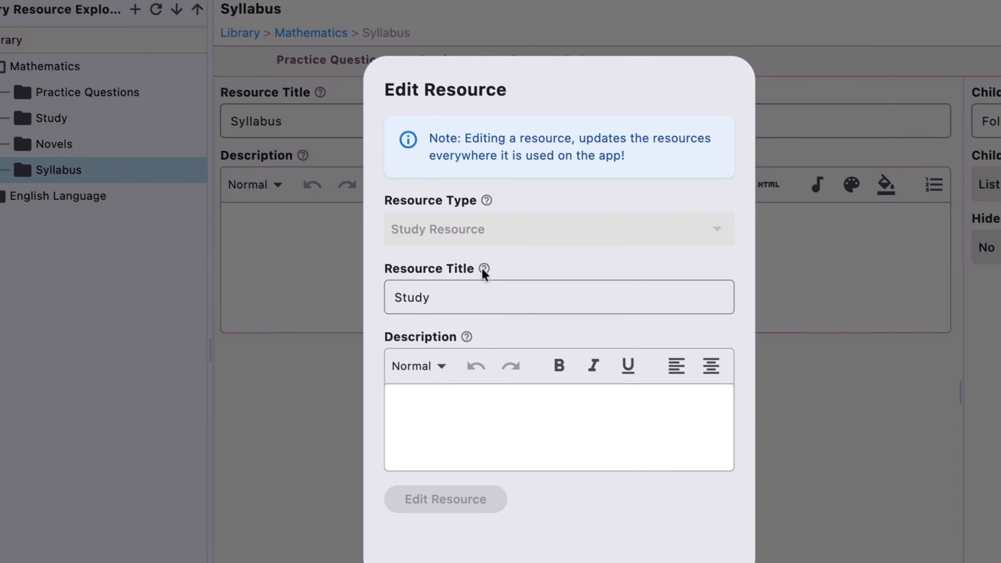
pyautogui.click(550, 370)
pyautogui.hotkey('ctrl', 'a')
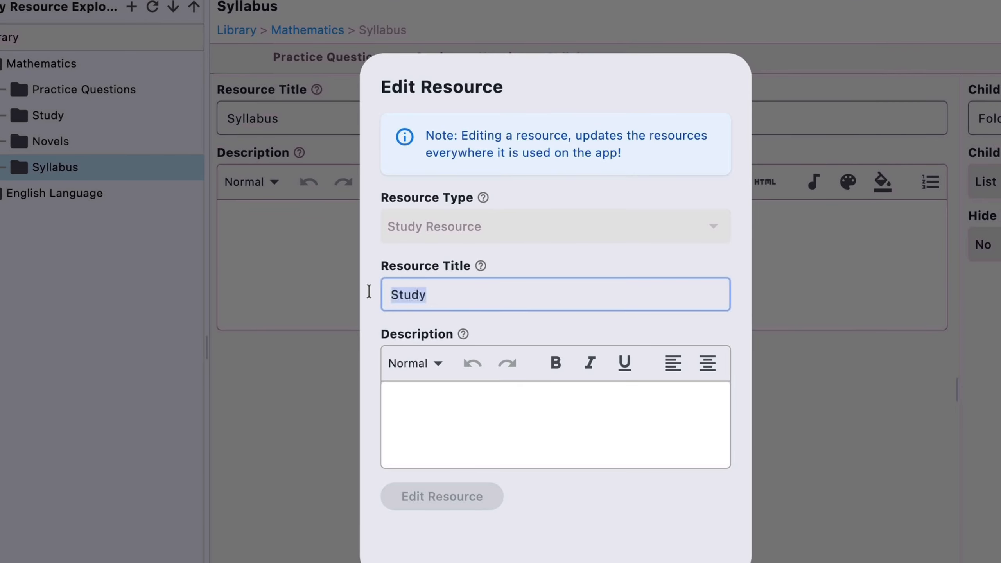
pyautogui.write('Notes')
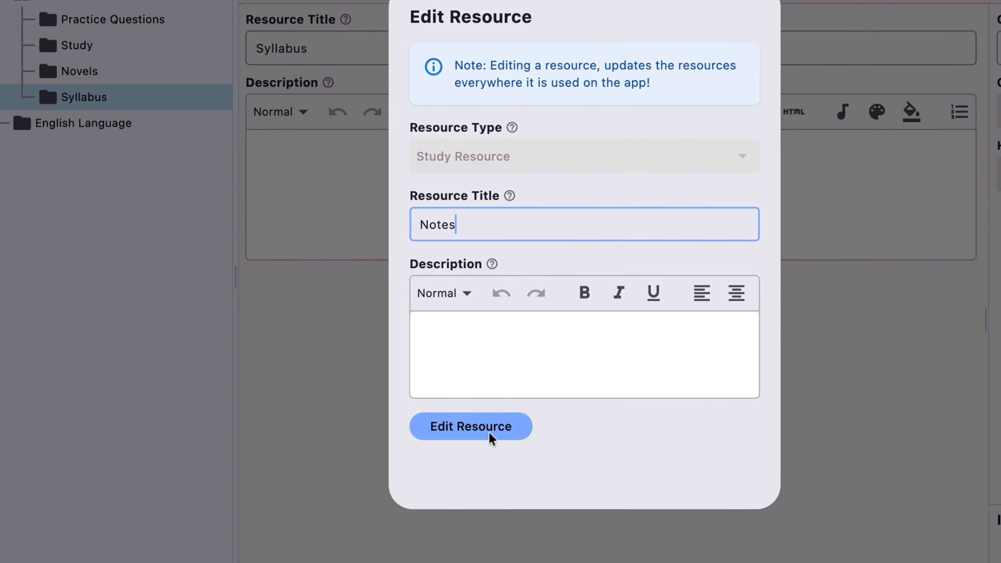
pyautogui.click(489, 432)
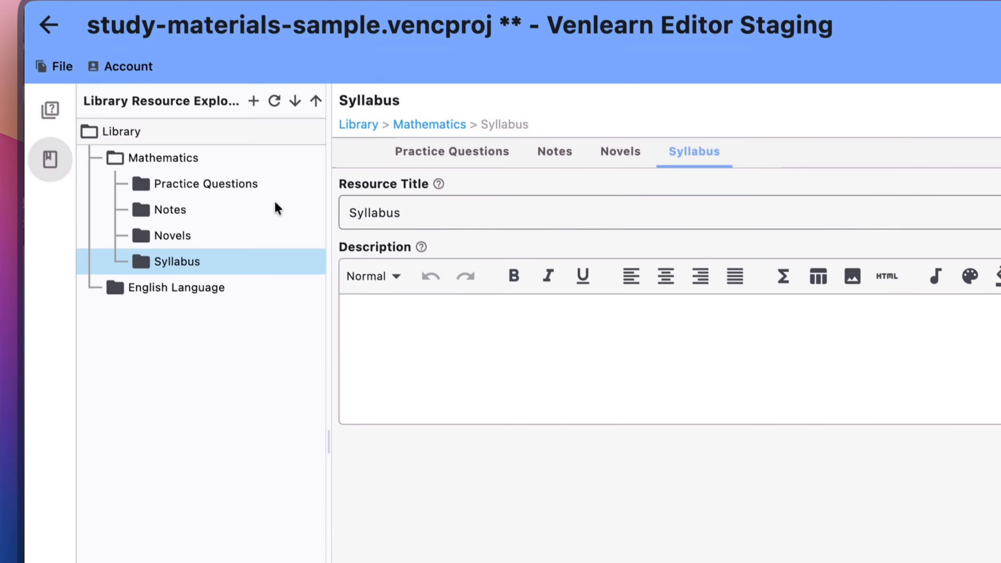
# Look through the Notes, Practice Questions, Novels and Syllabus resources under Mathematics
pyautogui.click(215, 204)
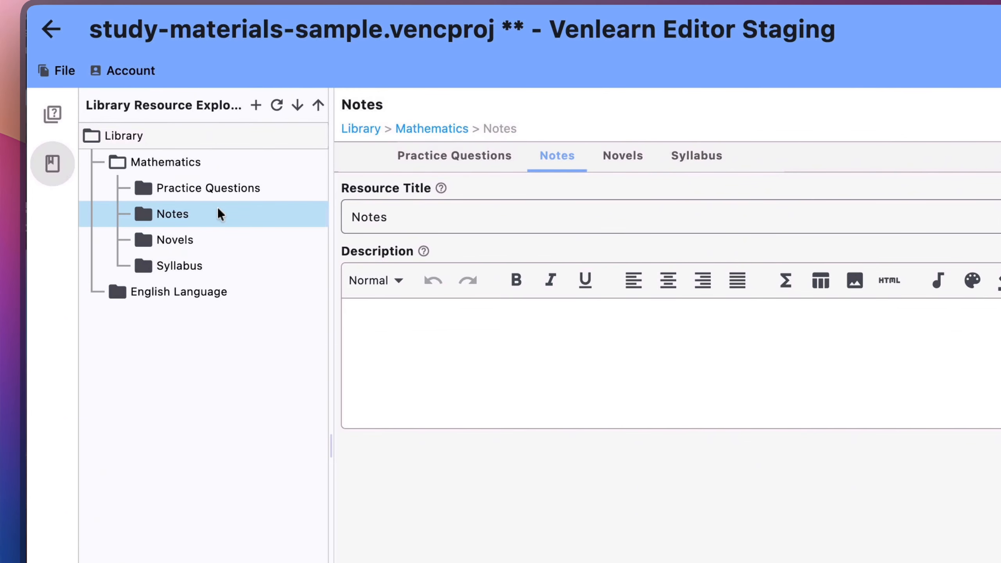
pyautogui.click(200, 188)
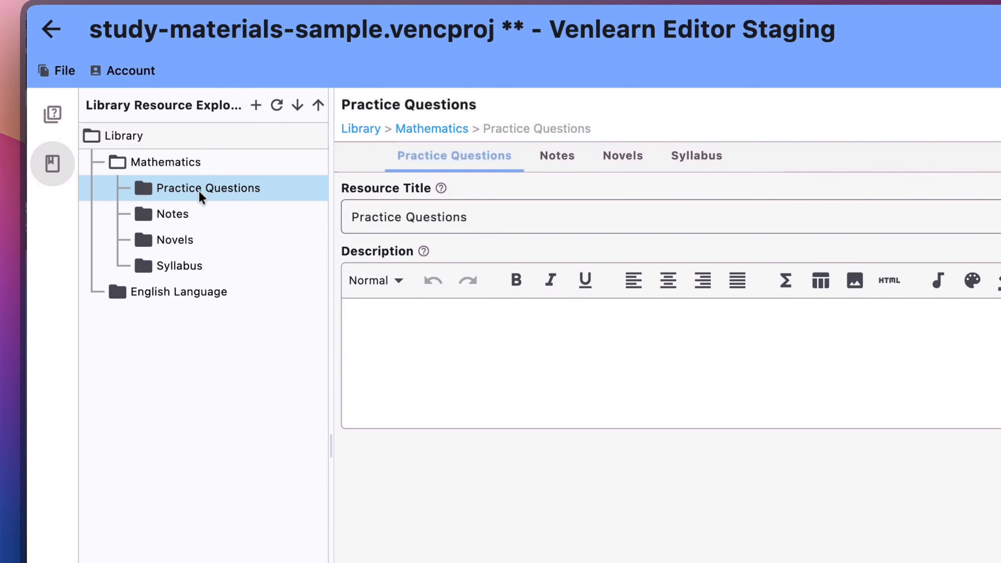
pyautogui.click(190, 215)
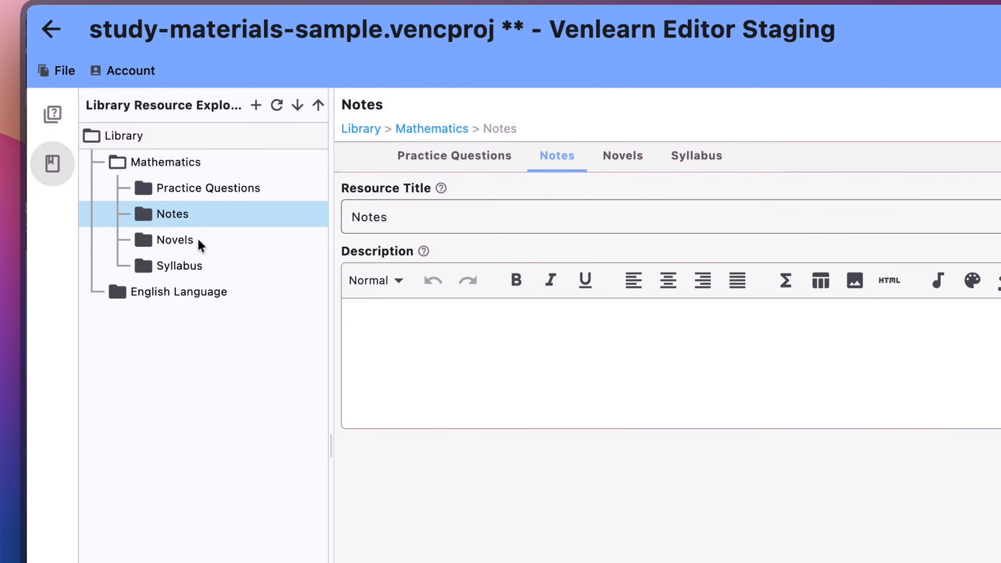
pyautogui.click(198, 239)
pyautogui.click(215, 267)
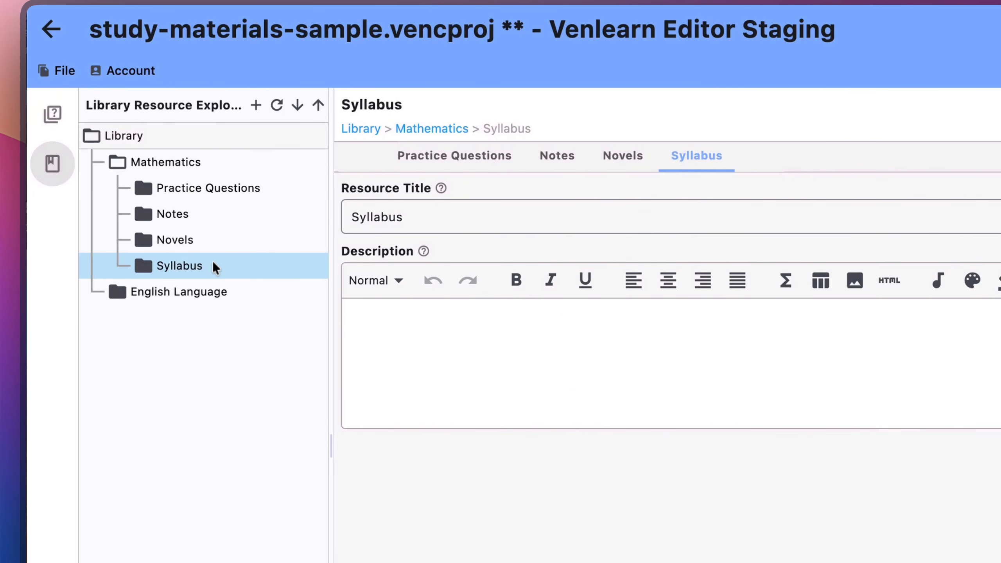
# Add a content item under Novels, titled "Lekki Headmaster", with the text "Description" as its content
pyautogui.rightClick(206, 238)
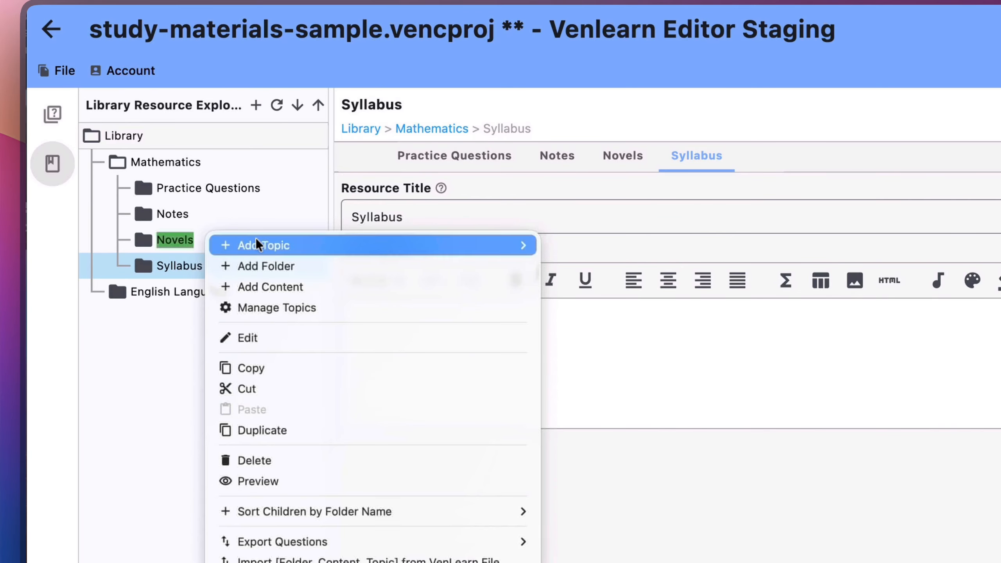
pyautogui.moveTo(270, 242)
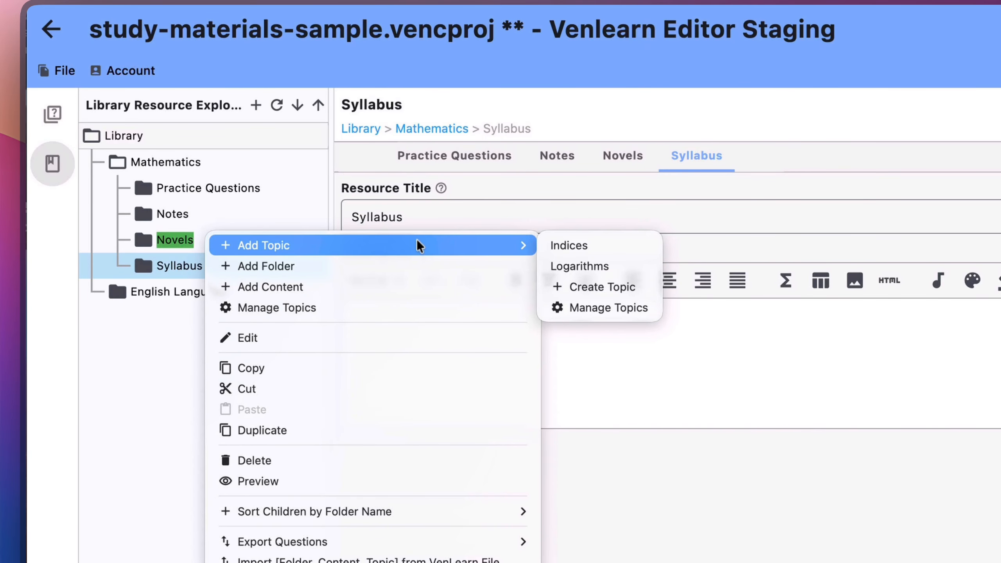
pyautogui.click(359, 286)
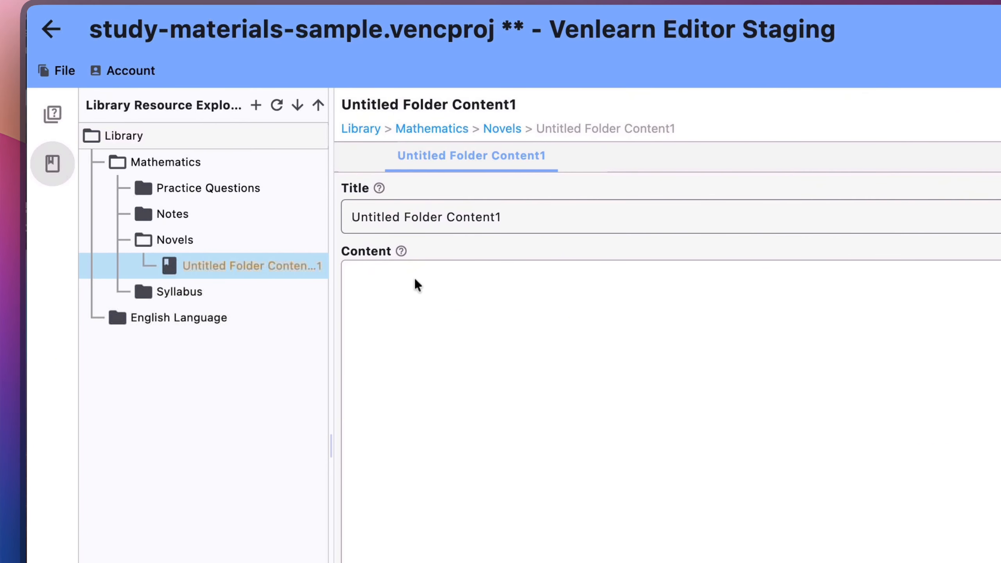
pyautogui.moveTo(523, 221); pyautogui.dragTo(348, 217)
pyautogui.write('Lekki')
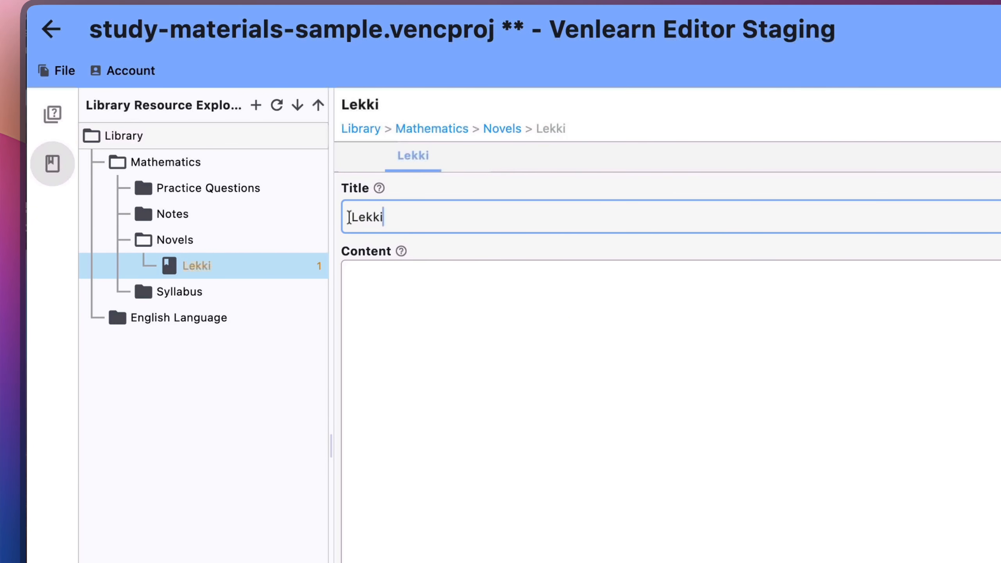
pyautogui.write(' Headmaster')
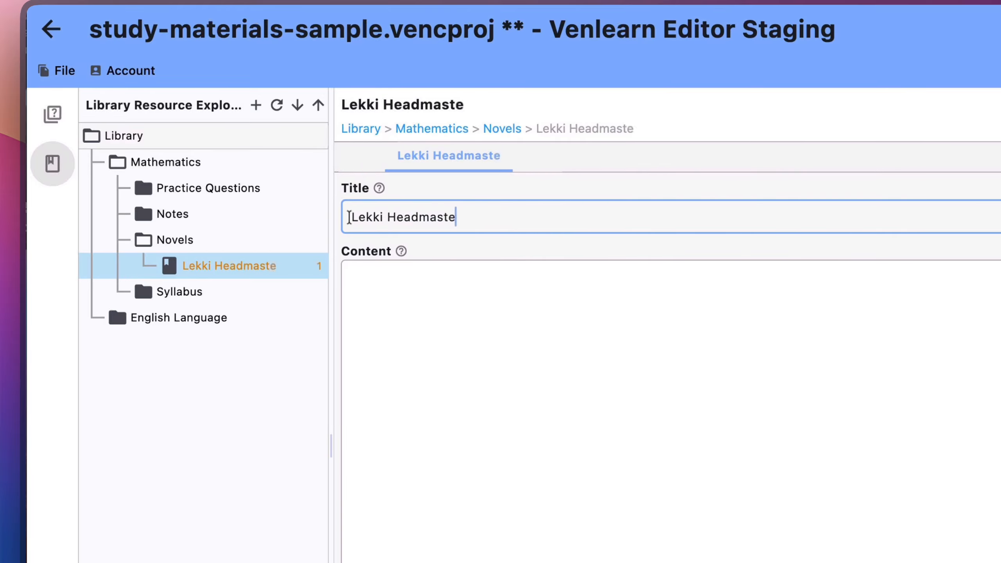
pyautogui.click(417, 281)
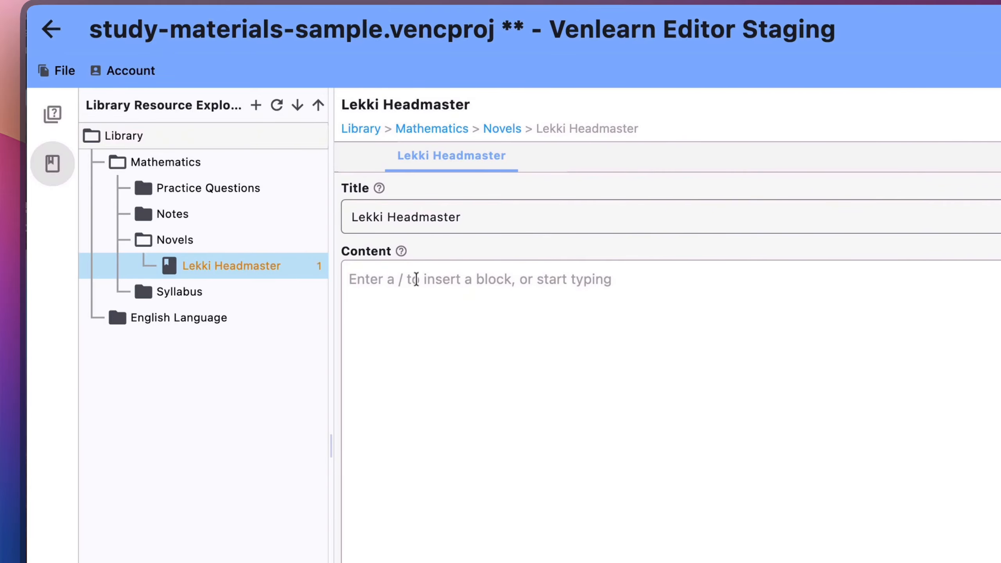
pyautogui.write('Description')
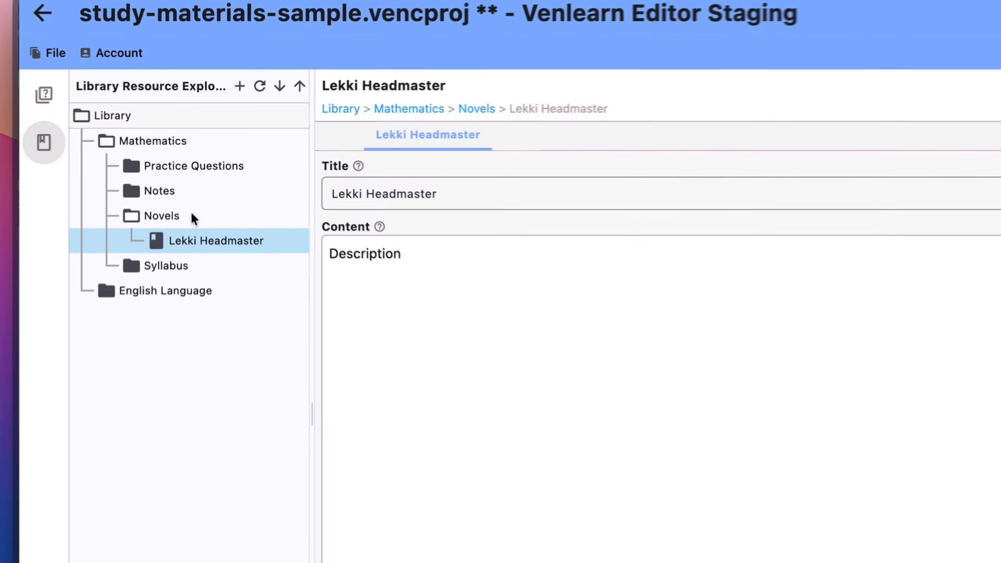
# Add a second content item under Novels, titled "Purple Hibiscus", with the text "Description" as its content
pyautogui.rightClick(193, 218)
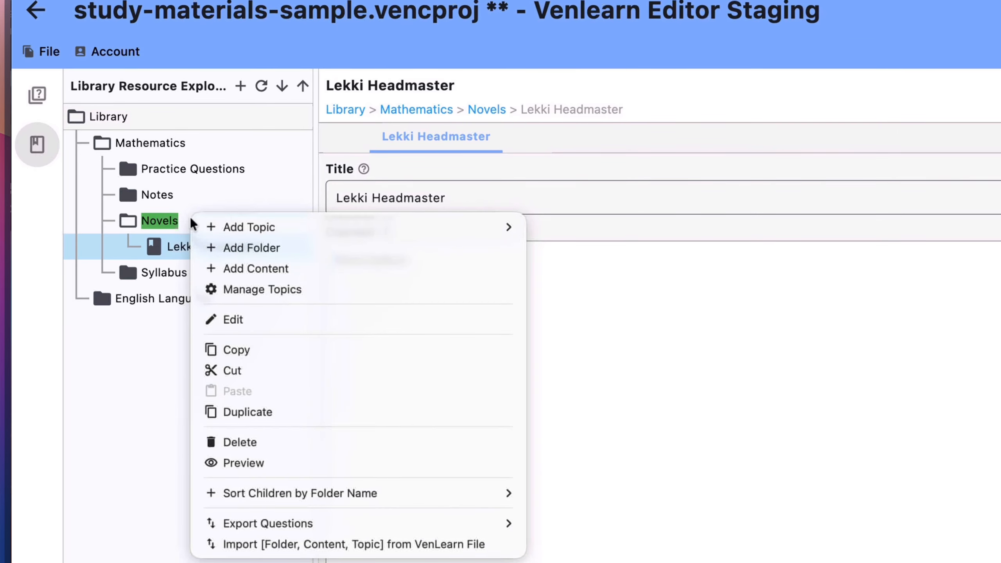
pyautogui.click(359, 268)
pyautogui.click(541, 198)
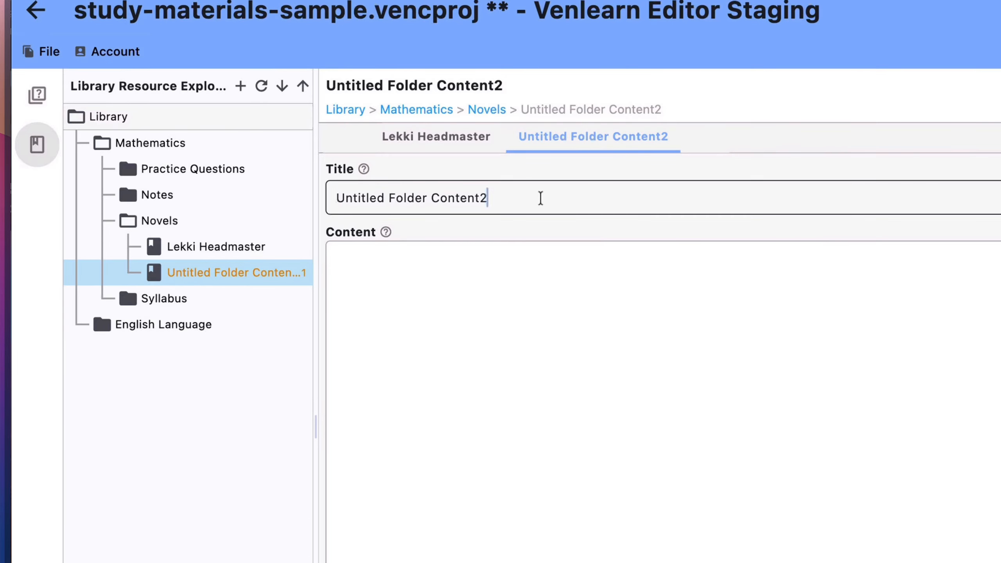
pyautogui.moveTo(540, 197); pyautogui.dragTo(327, 190)
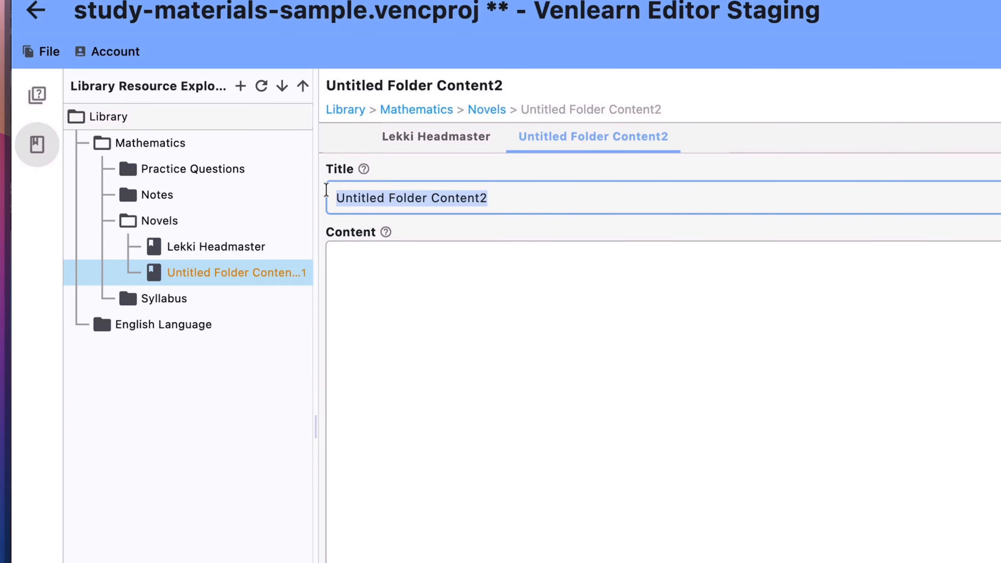
pyautogui.write('Purple')
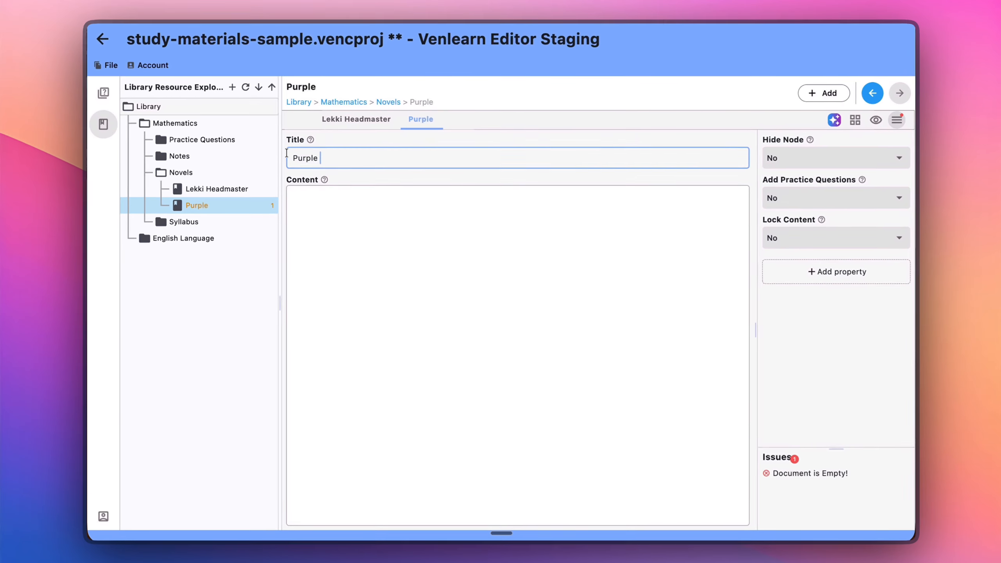
pyautogui.write(' Hibiscus')
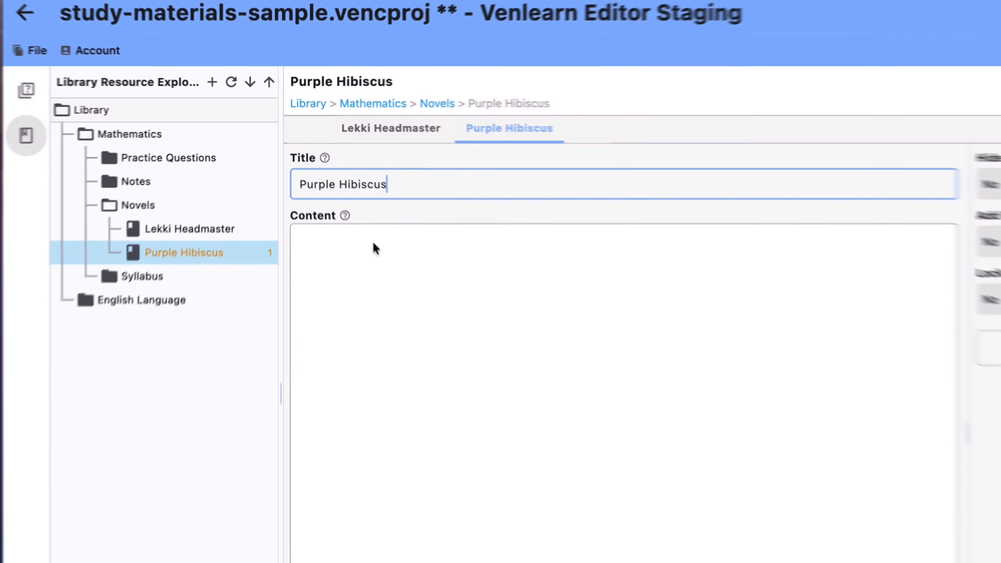
pyautogui.click(344, 201)
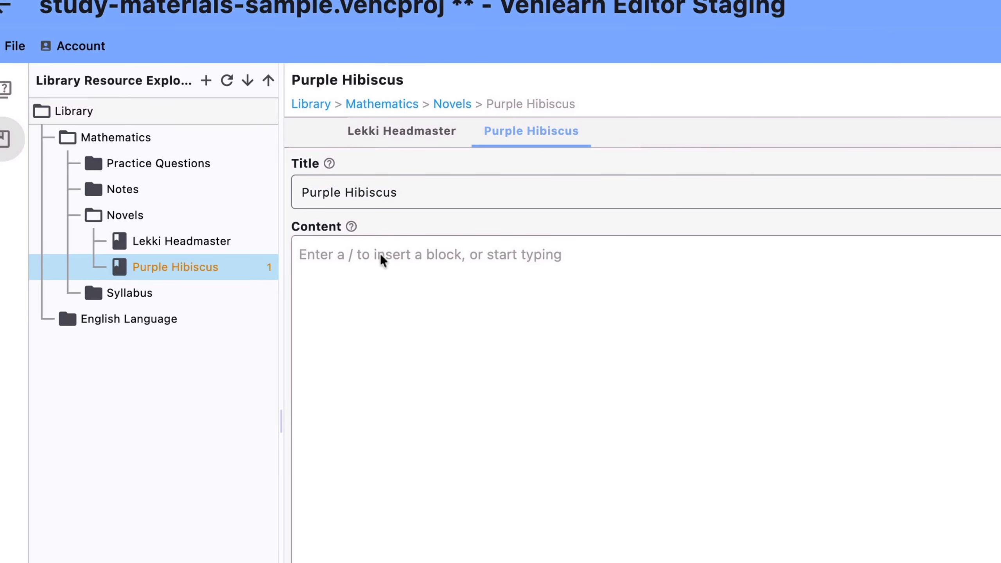
pyautogui.write('Descr')
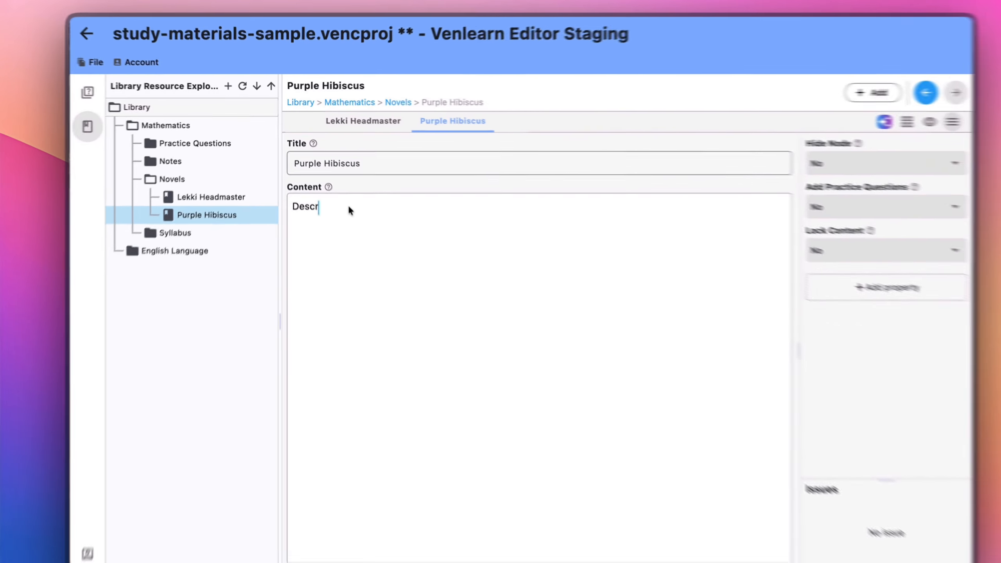
pyautogui.write('iption')
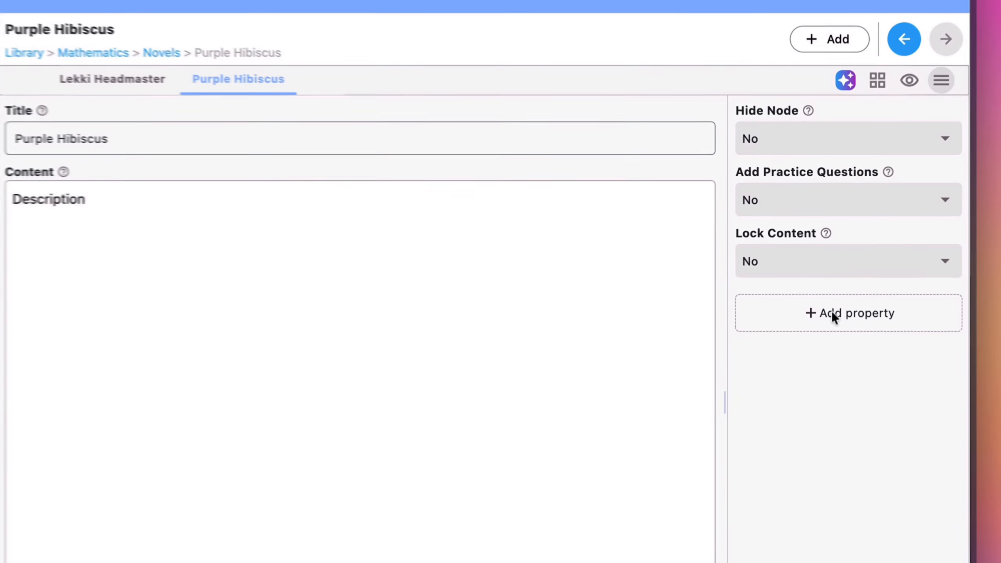
# Add a required Text property labelled "Author" to Purple Hibiscus, assigned to the Items Classifier property group
pyautogui.click(834, 272)
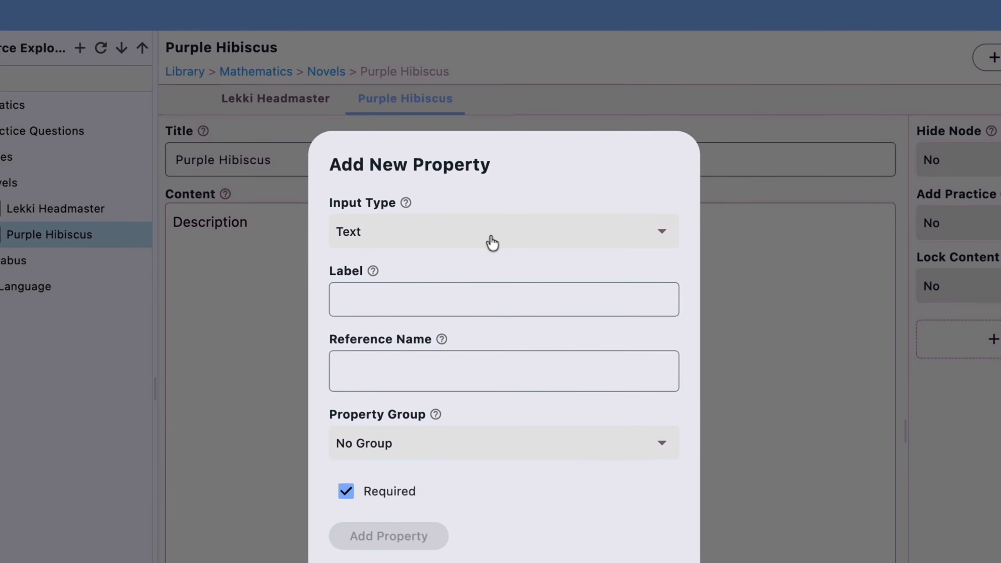
pyautogui.click(398, 296)
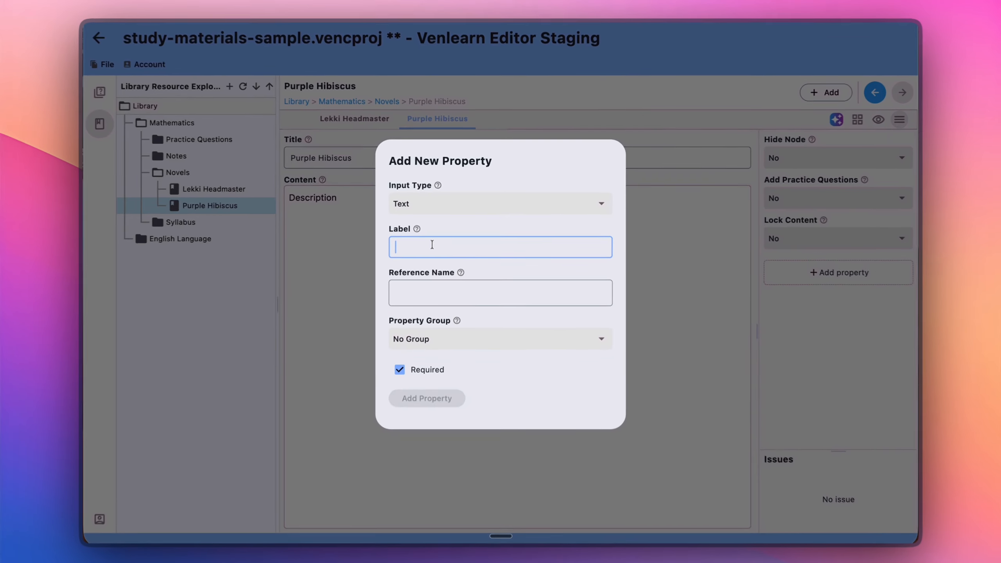
pyautogui.write('Author')
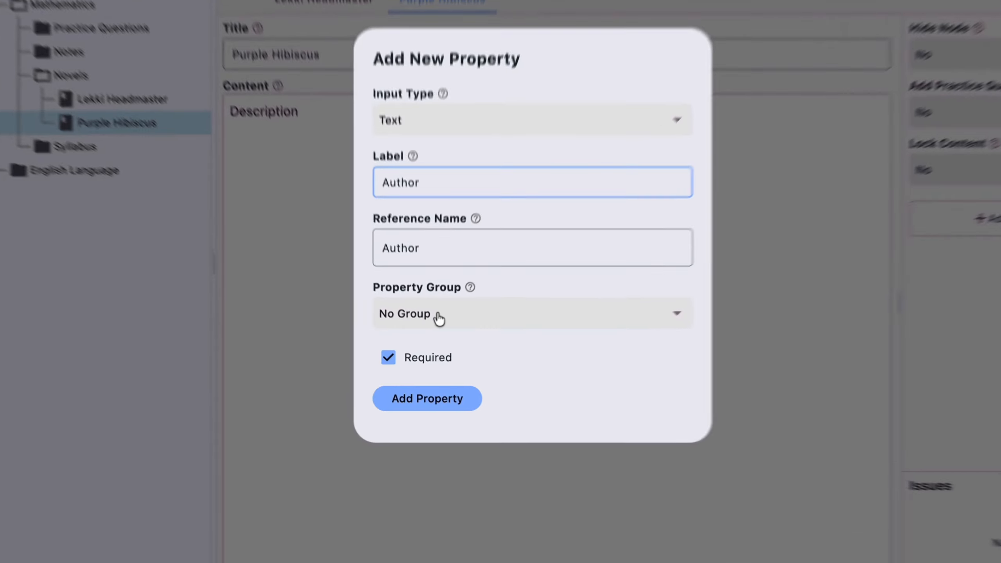
pyautogui.click(435, 338)
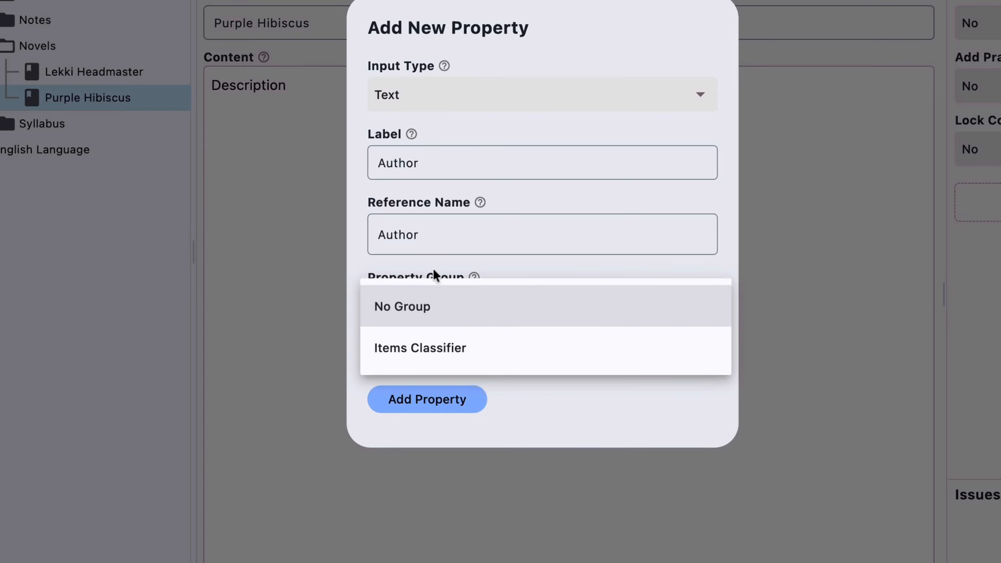
pyautogui.click(420, 349)
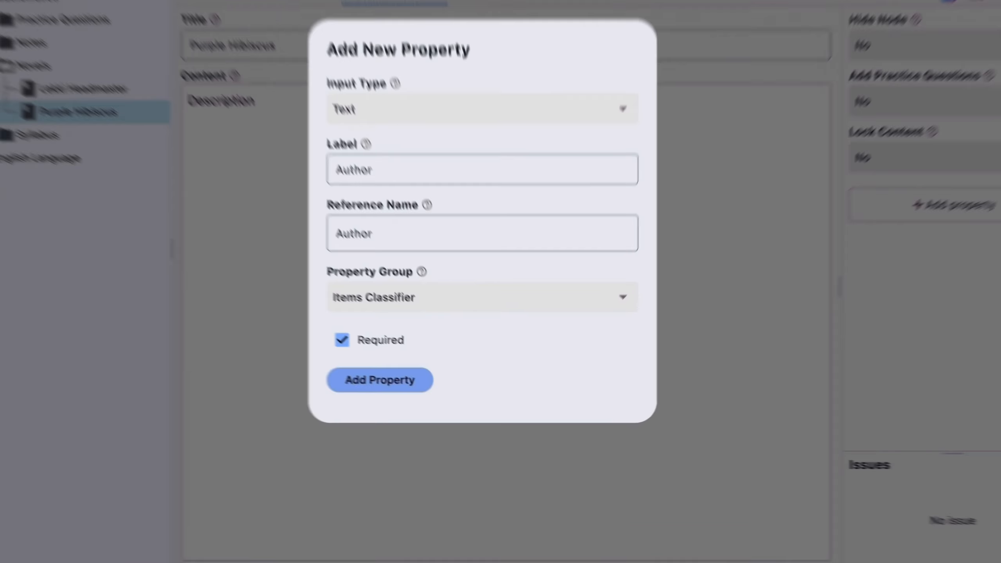
pyautogui.click(380, 380)
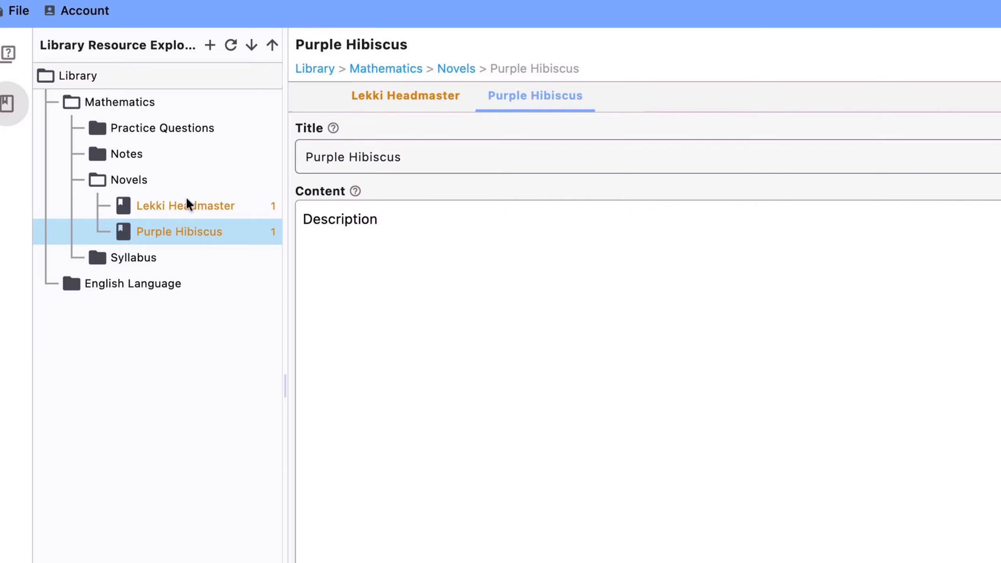
# Fill in the Author property with the author's name for both Lekki Headmaster and Purple Hibiscus
pyautogui.click(186, 205)
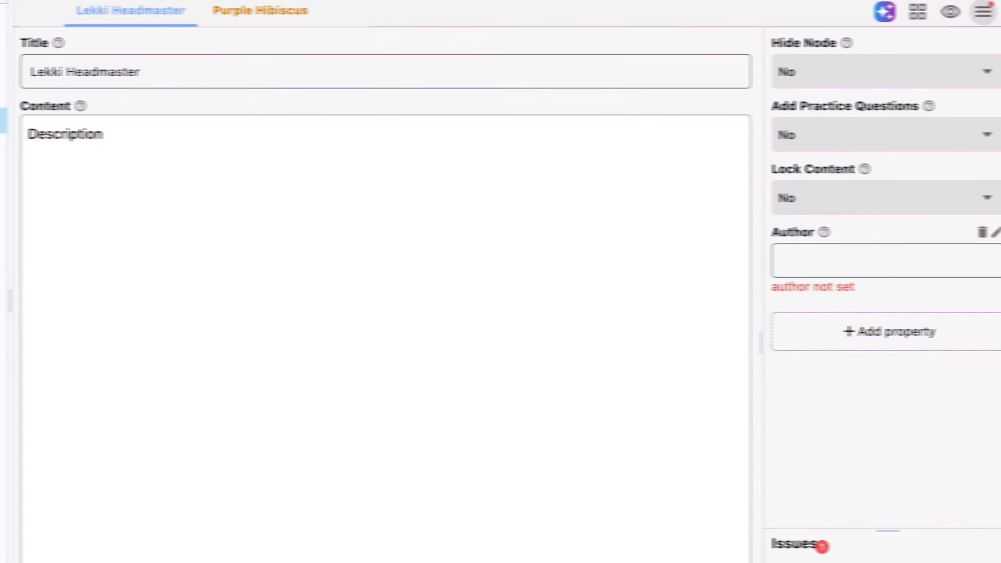
pyautogui.click(811, 259)
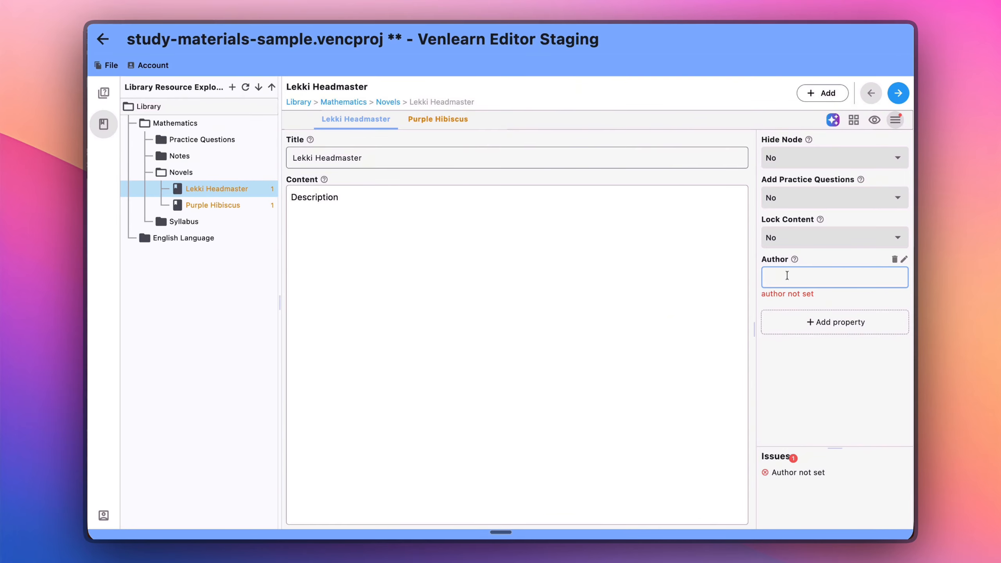
pyautogui.write('Ben Ken')
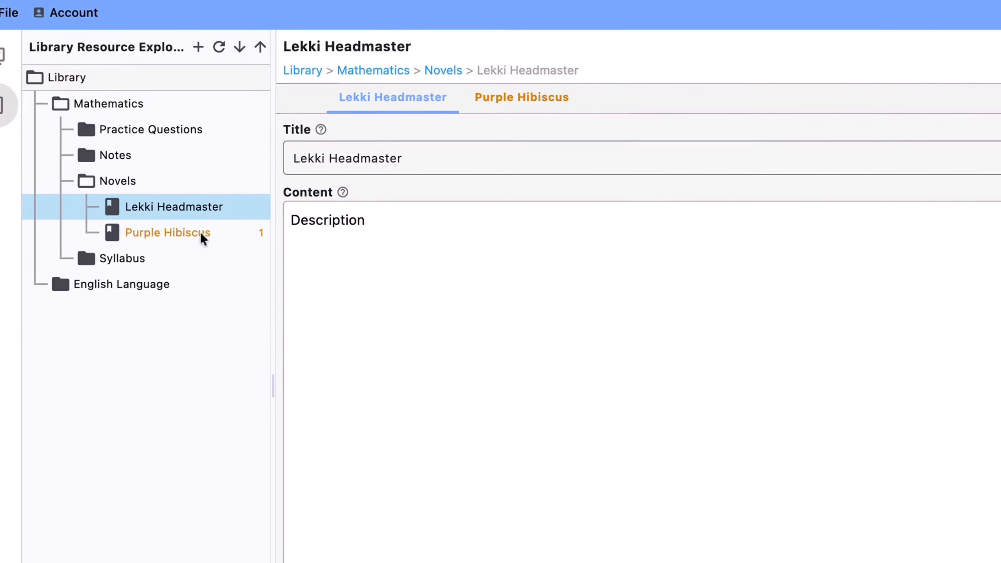
pyautogui.click(200, 232)
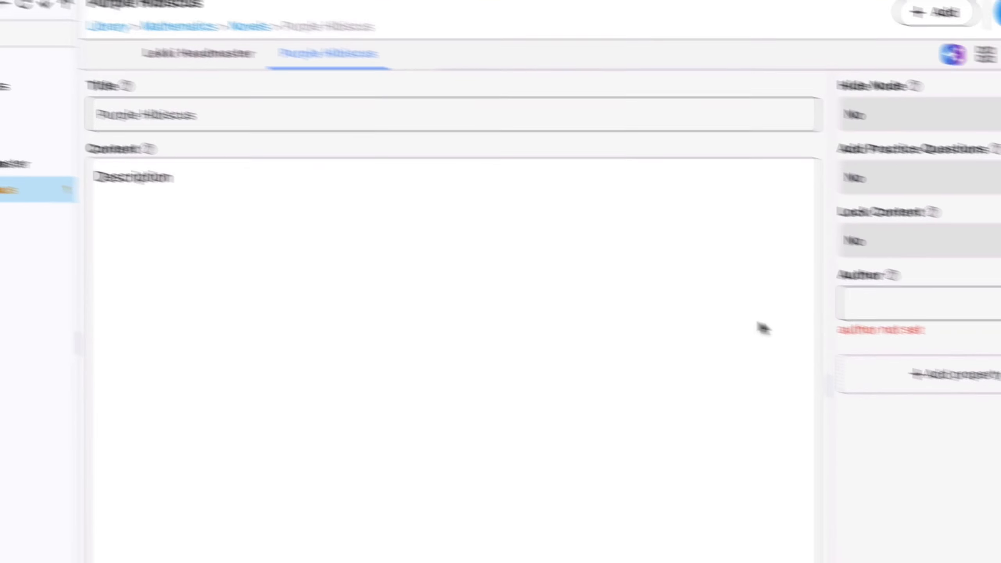
pyautogui.click(805, 296)
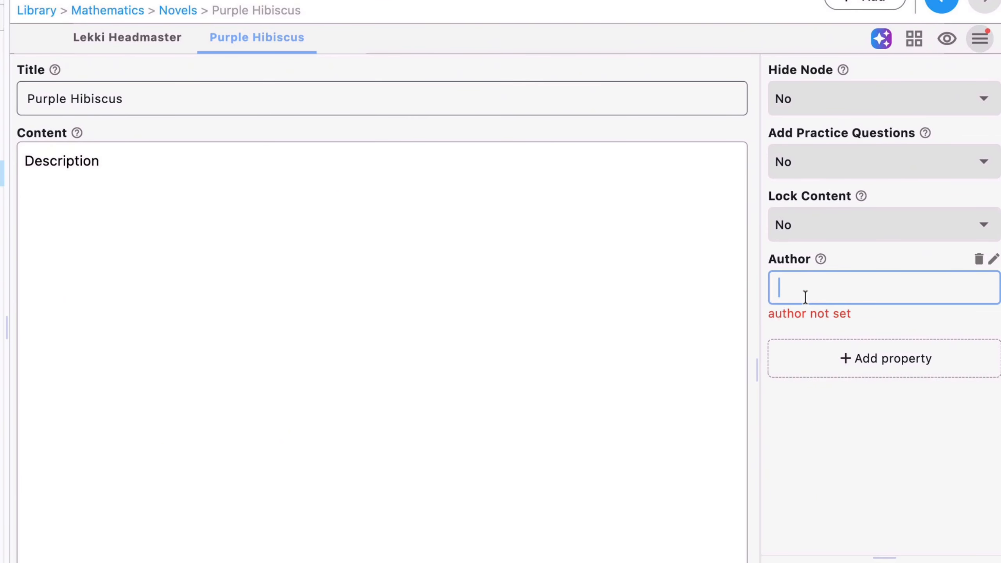
pyautogui.write('Chim')
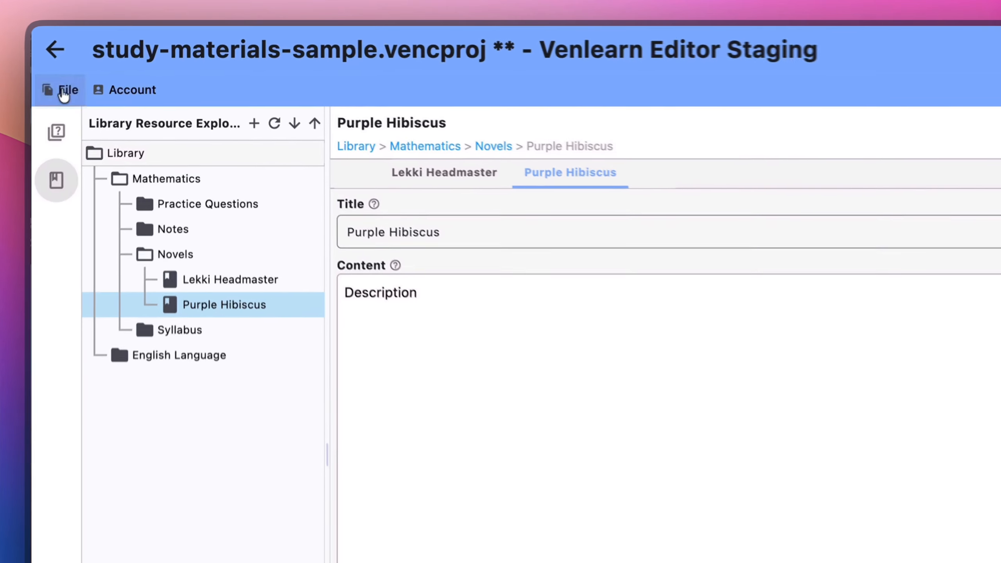
# Save the study-materials-sample project and return to the Project Manager
pyautogui.click(111, 65)
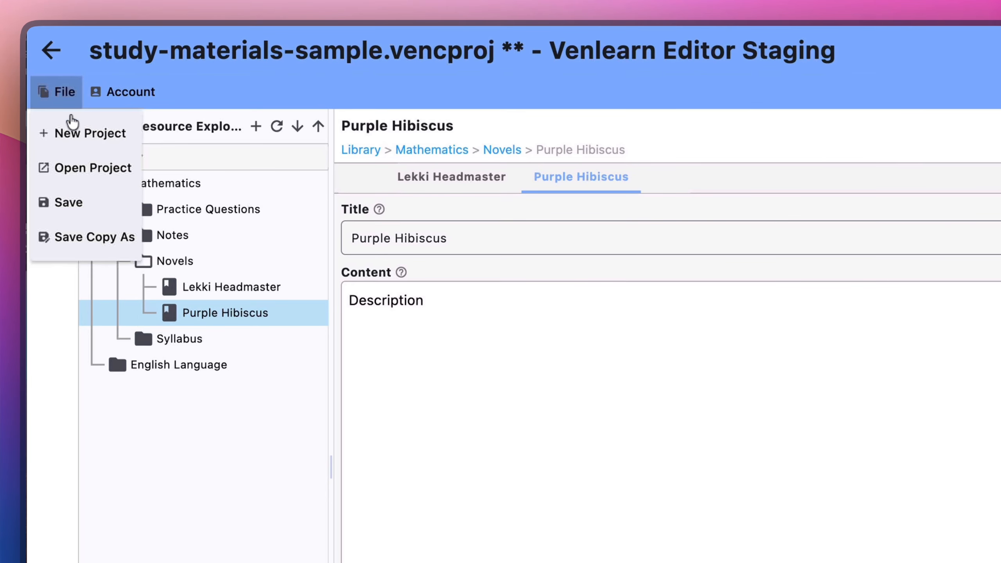
pyautogui.click(81, 200)
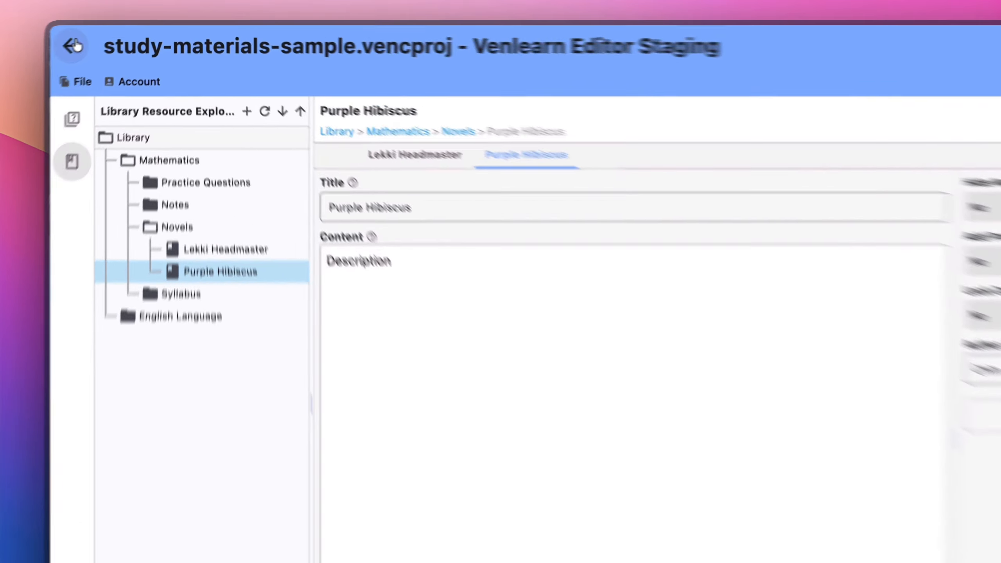
pyautogui.click(106, 38)
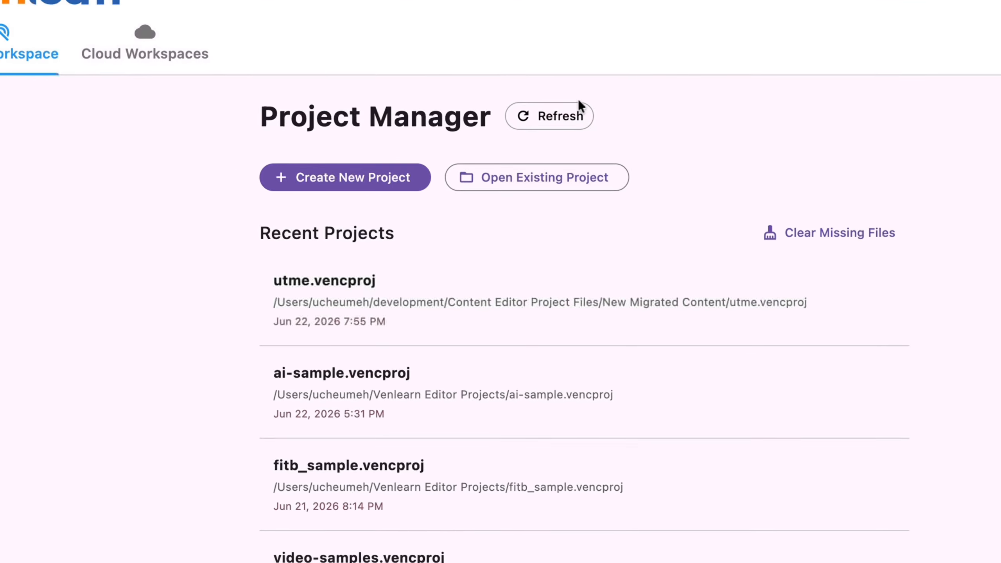
# Refresh the recent projects list and open the utme.vencproj project
pyautogui.click(621, 163)
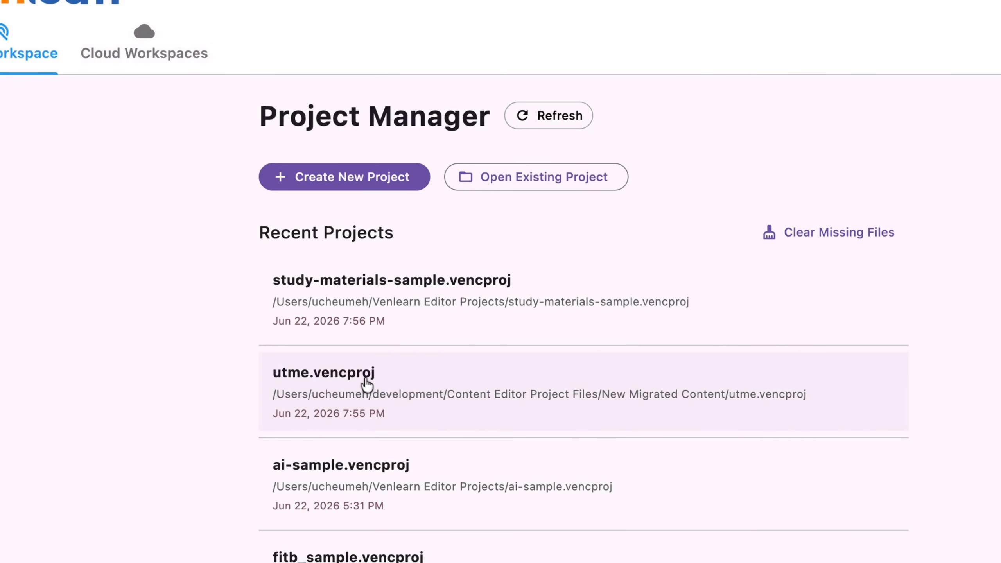
pyautogui.click(354, 381)
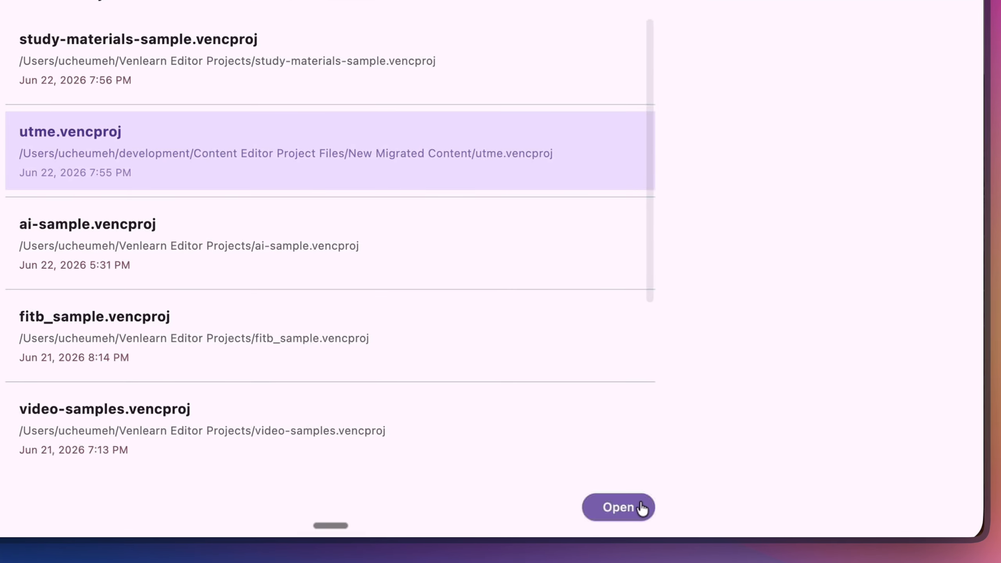
pyautogui.click(673, 507)
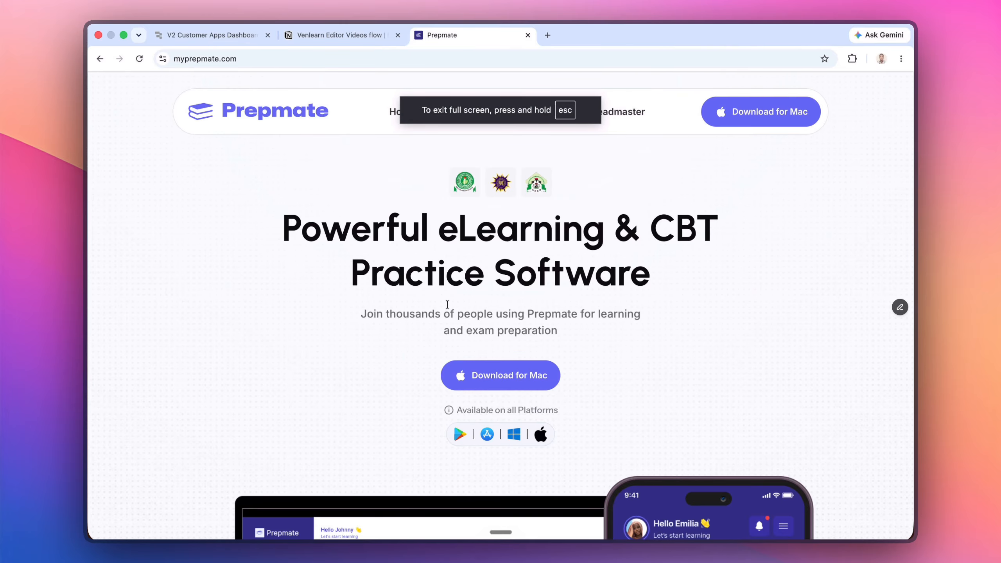
# Look through the Prepmate website's home page in the browser
pyautogui.scroll(-10, 447, 304)
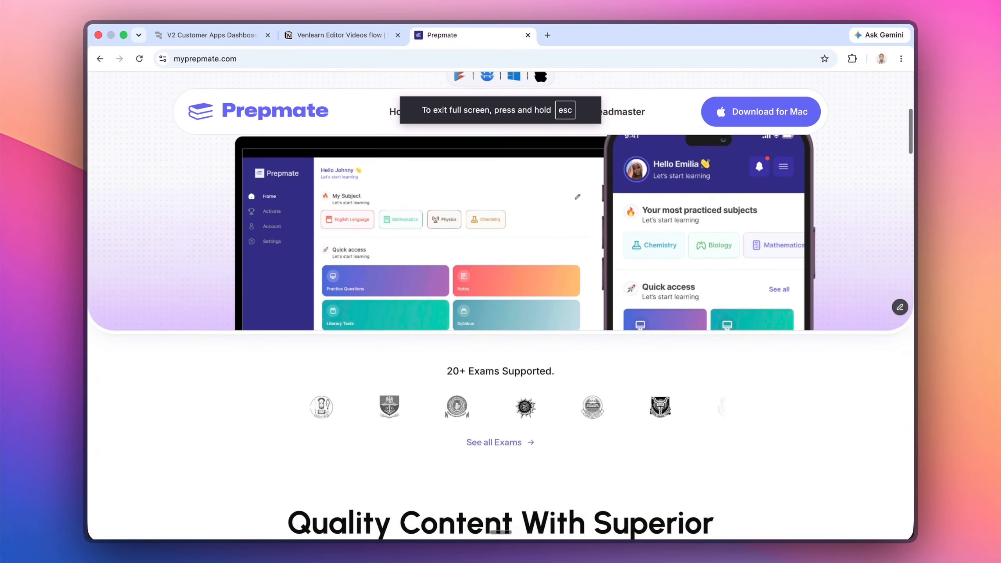
pyautogui.scroll(-10, 447, 303)
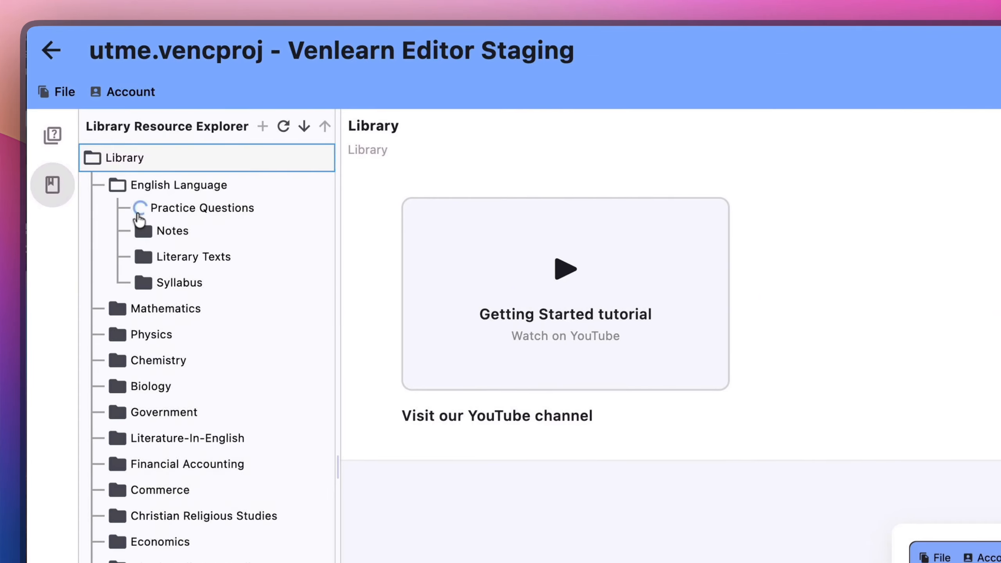
# Expand Practice Questions and its Objectives folder under English Language and look through the year folders
pyautogui.click(159, 144)
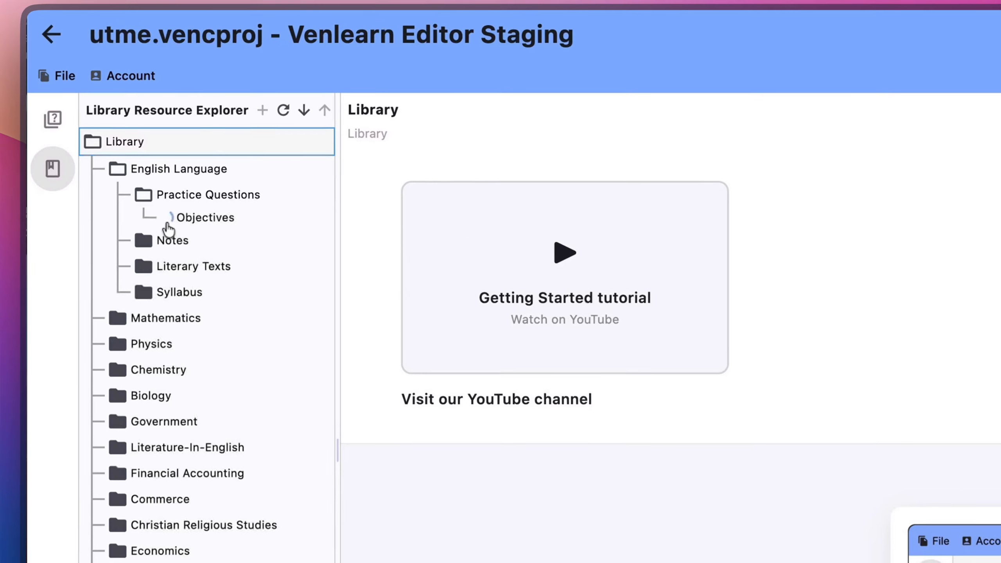
pyautogui.click(172, 191)
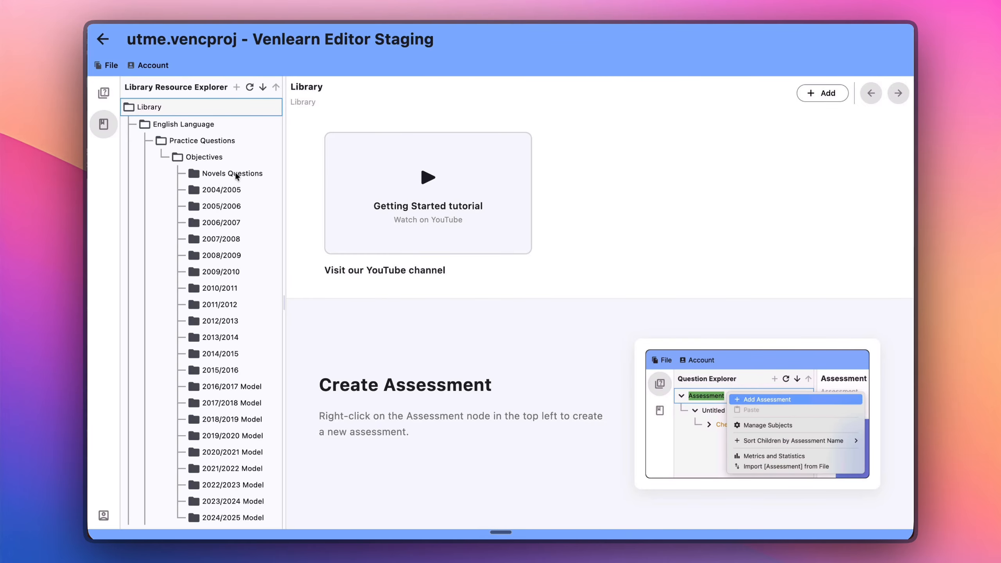
pyautogui.scroll(-5, 214, 256)
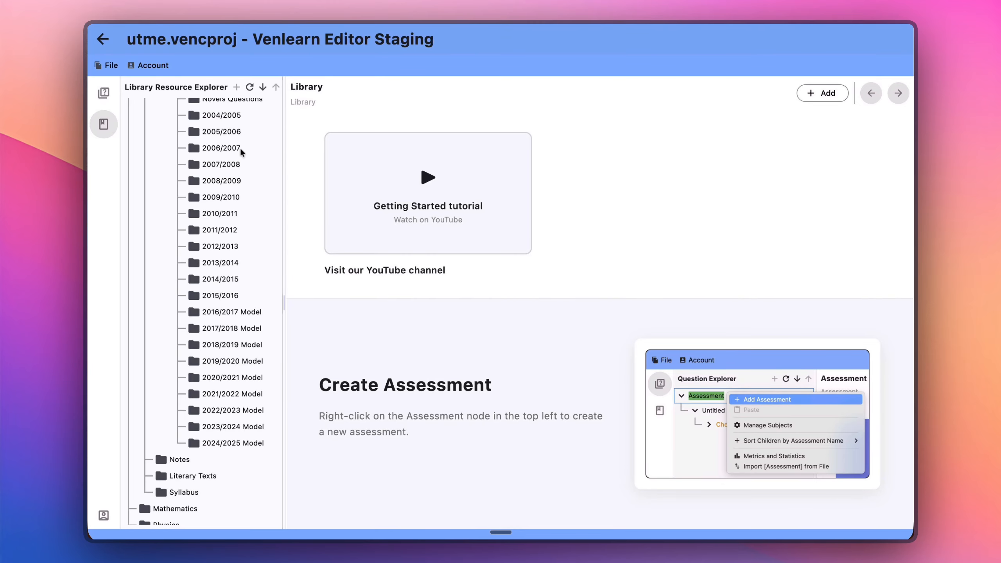
# Switch to the Prepmate app, open Practice Questions from Quick access, choose a subject and start its practice questions
pyautogui.hotkey('ctrl', 'Left')
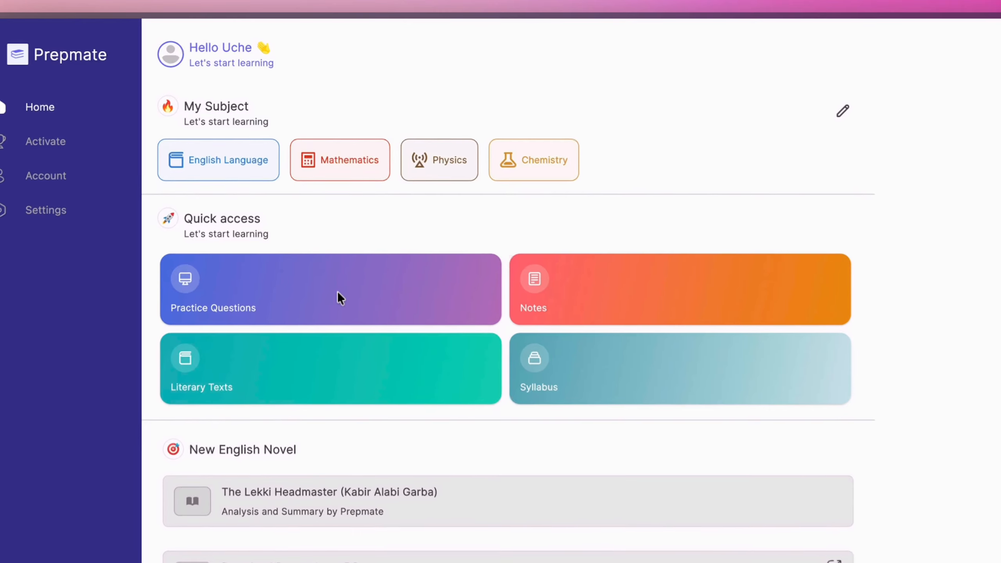
pyautogui.click(321, 202)
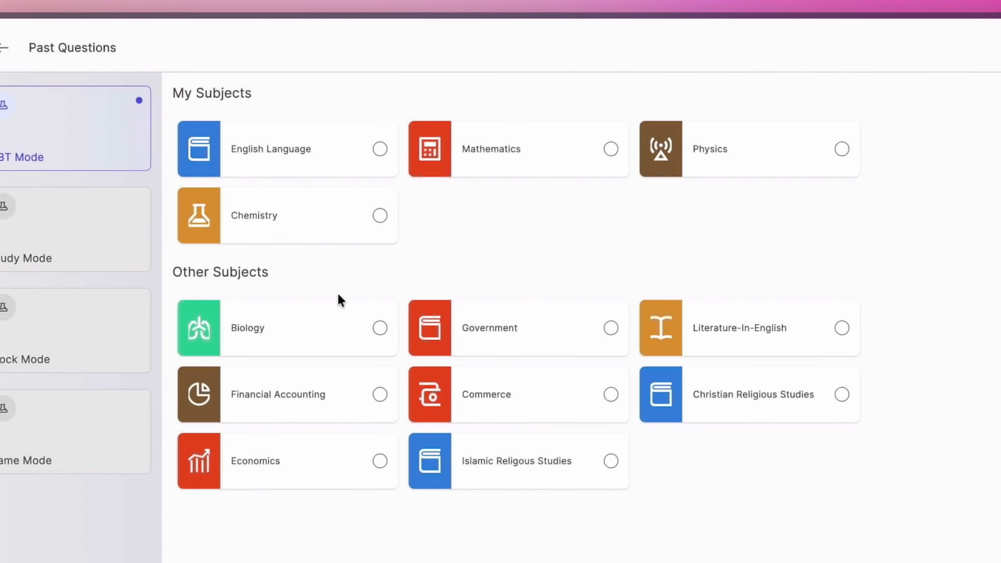
pyautogui.click(334, 161)
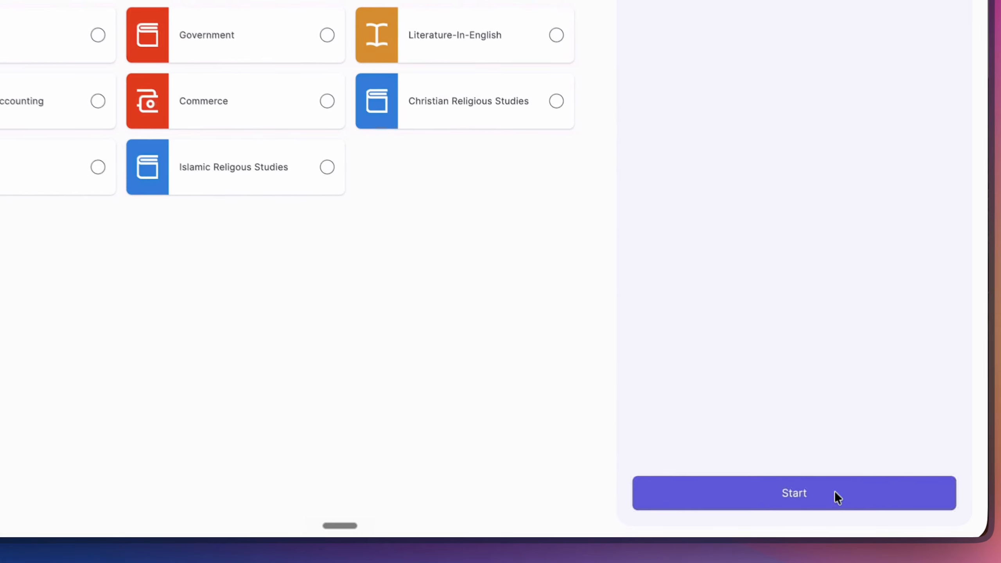
pyautogui.click(817, 512)
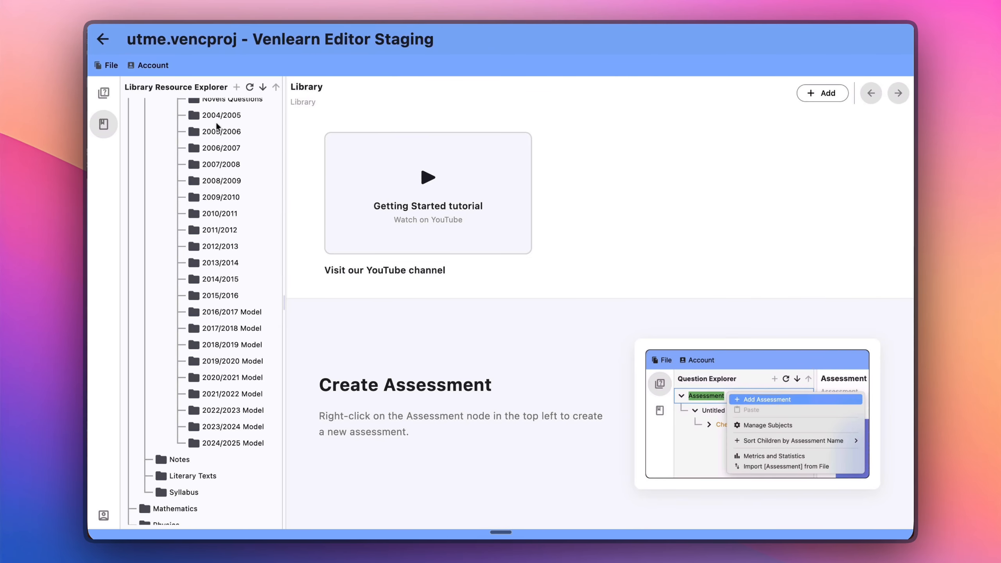
# Go back up the library tree, then collapse and re-expand the Objectives folder under English Language's Practice Questions
pyautogui.scroll(3, 218, 126)
pyautogui.click(178, 157)
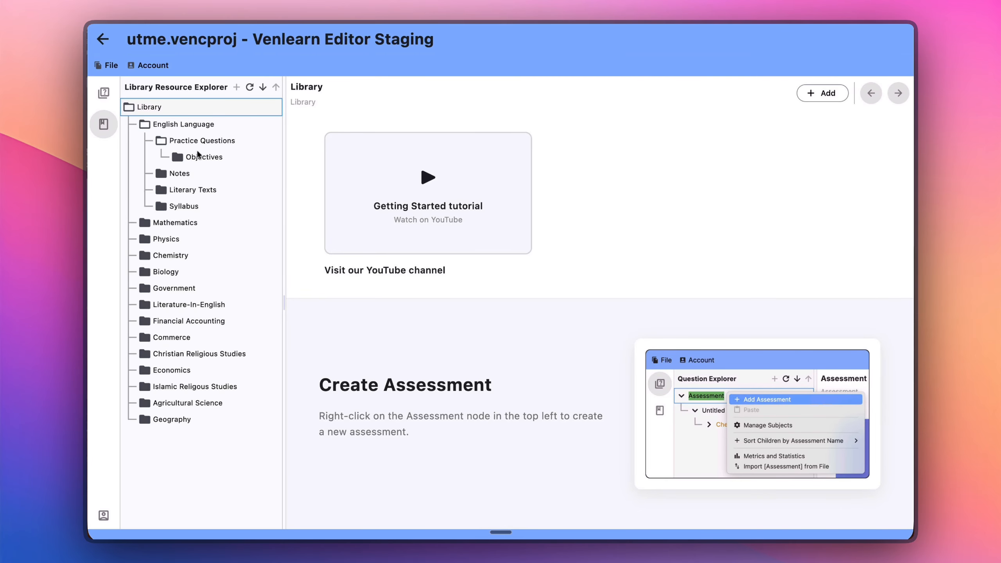
pyautogui.click(178, 158)
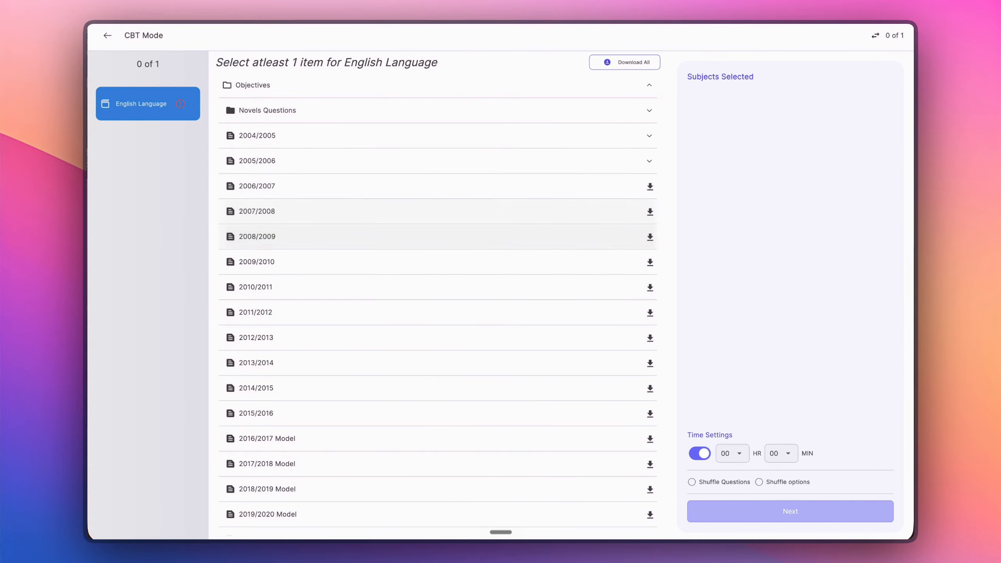
# In the Prepmate app, start the 2004/2005 English Language practice and answer question 1 with option A and question 2 with option B
pyautogui.click(365, 135)
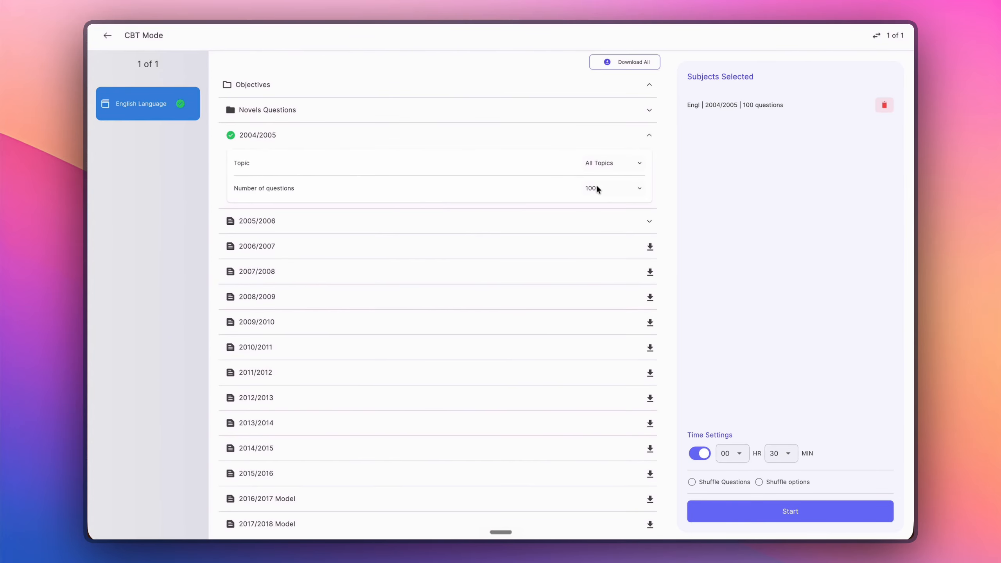
pyautogui.click(768, 511)
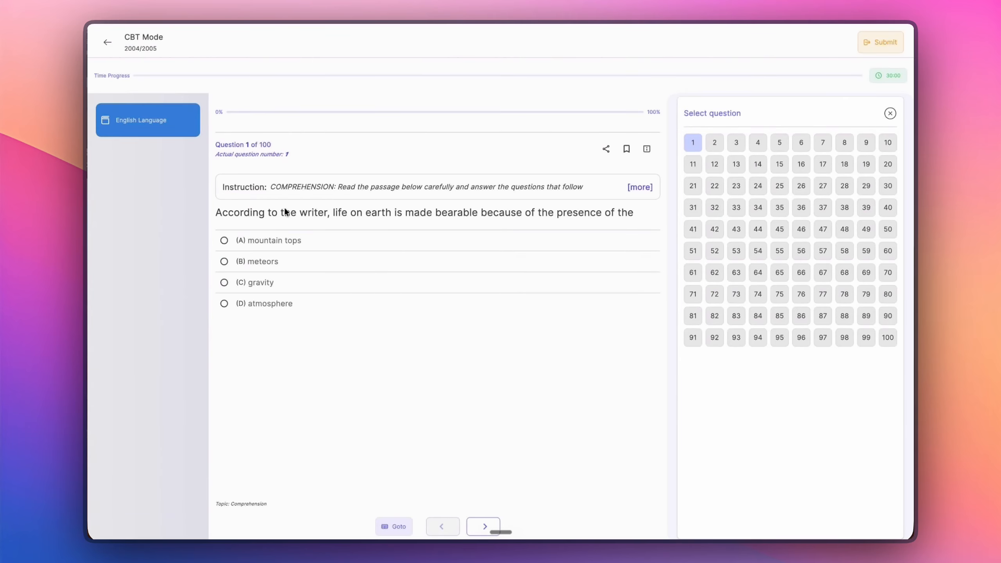
pyautogui.click(255, 237)
pyautogui.click(484, 527)
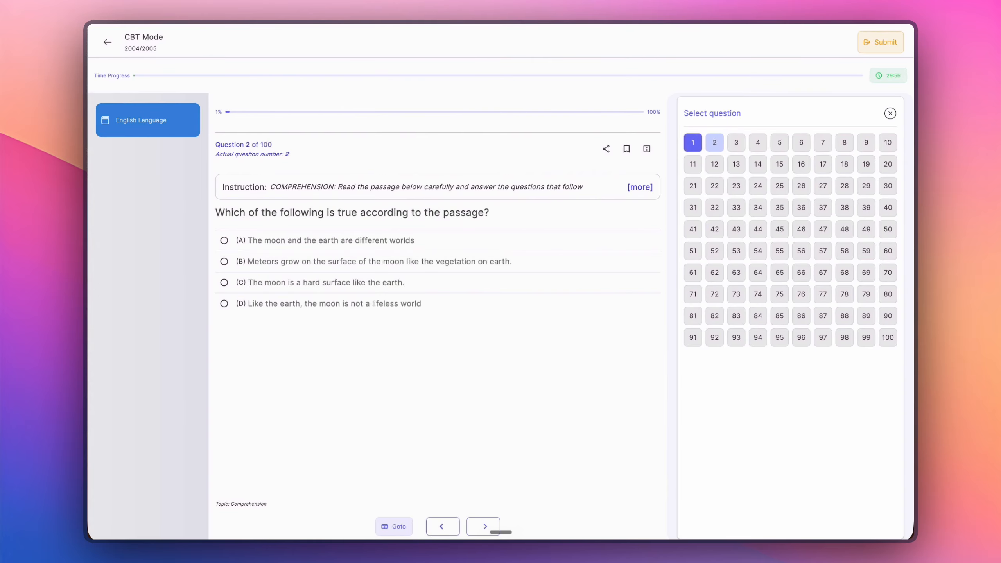
pyautogui.click(332, 263)
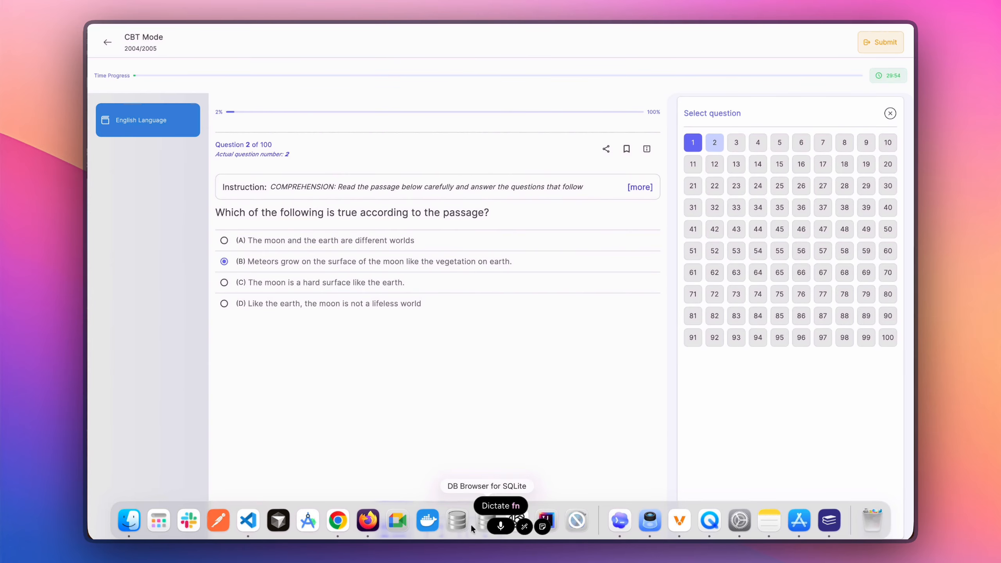
pyautogui.click(475, 522)
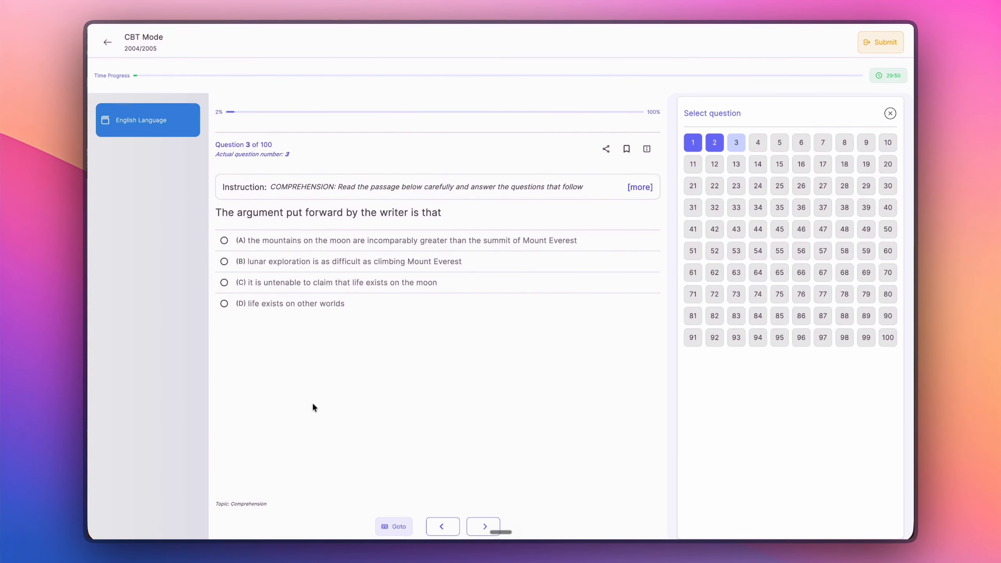
# Switch to Venlearn Editor, look through the questions in the 2004/2005 folder and collapse the folder
pyautogui.hotkey('ctrl', 'Right')
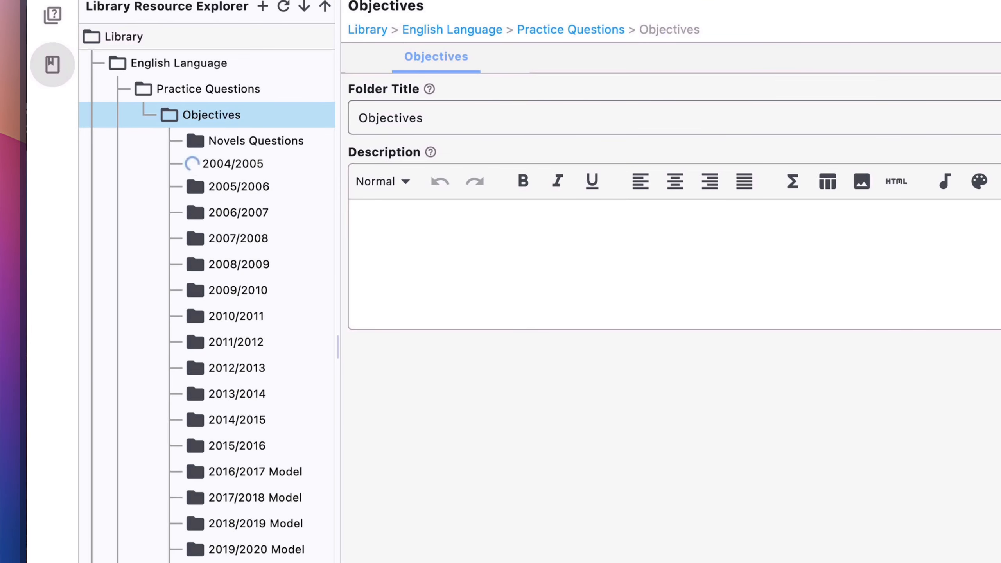
pyautogui.scroll(-3, 237, 385)
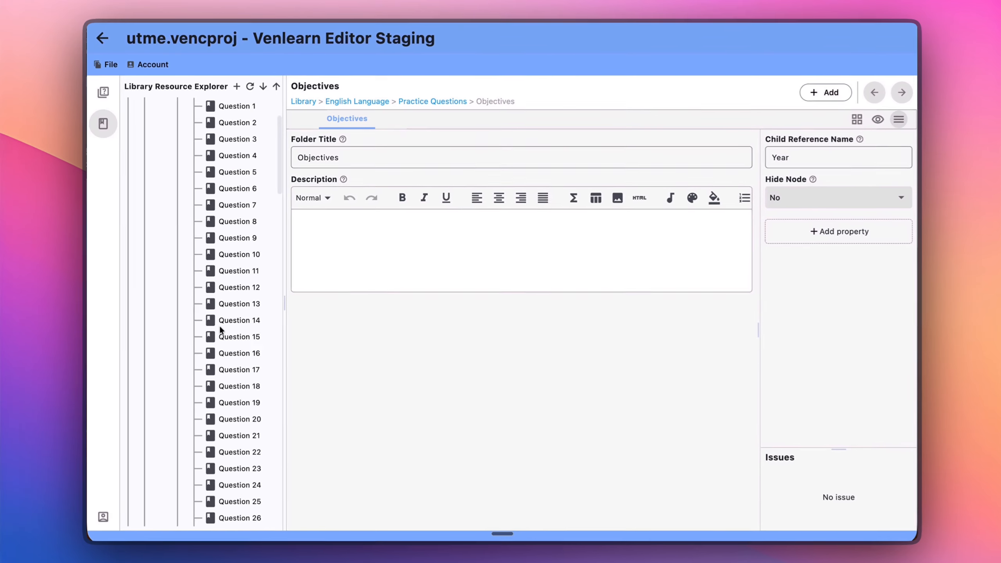
pyautogui.scroll(-15, 219, 326)
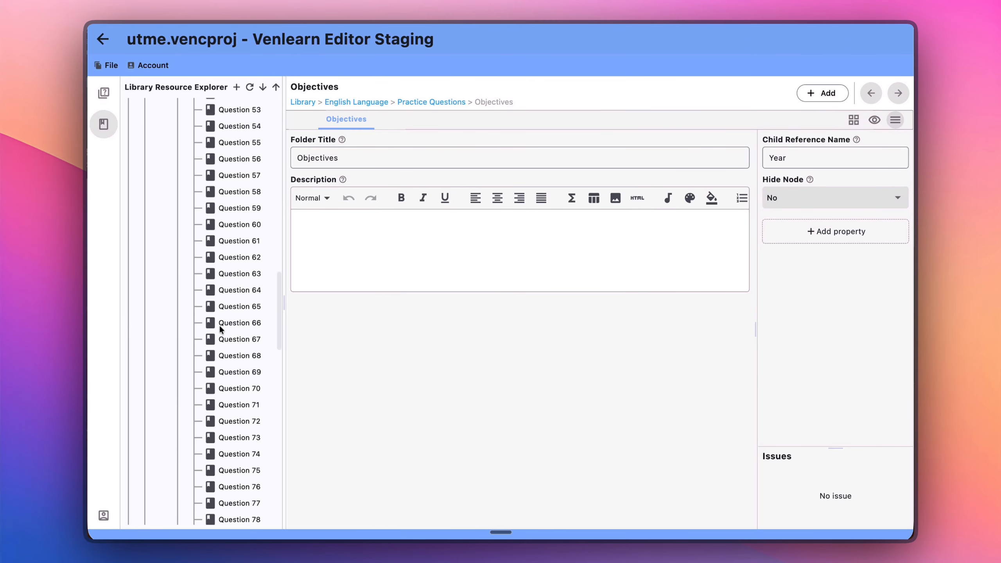
pyautogui.scroll(-9, 219, 326)
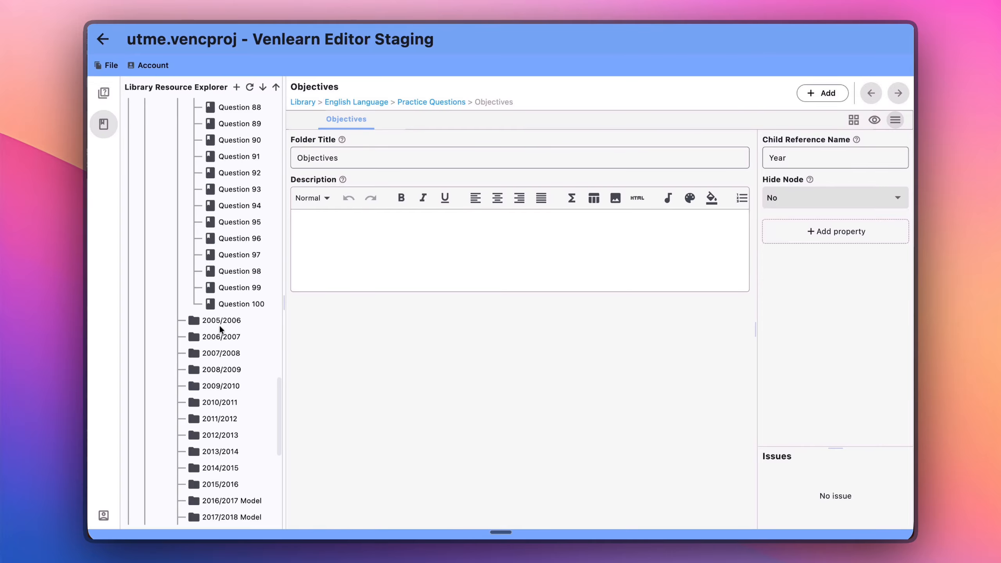
pyautogui.scroll(20, 219, 326)
pyautogui.scroll(6, 219, 325)
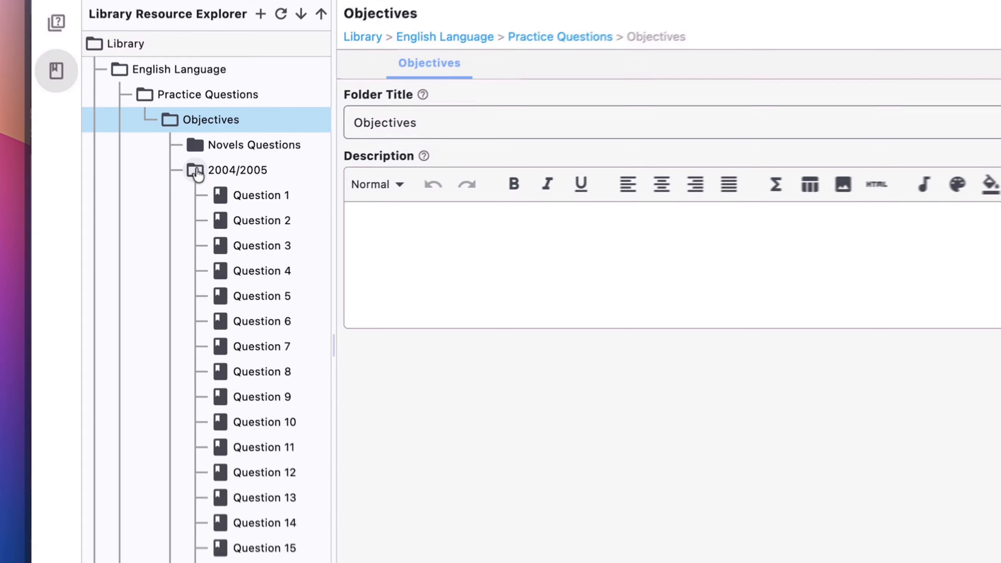
pyautogui.click(194, 190)
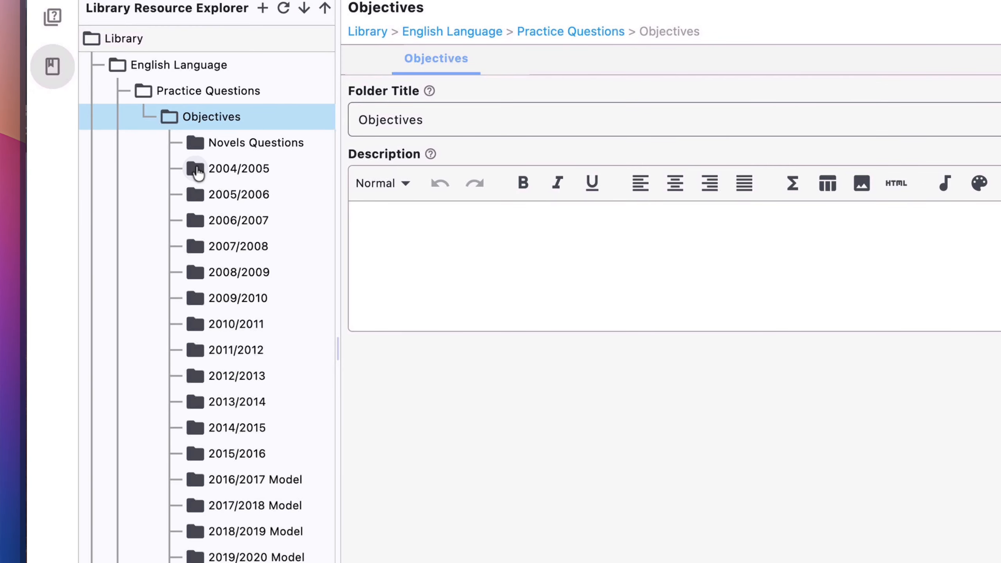
# Expand Novels Questions and The Lekki Headmaster folder under Objectives, and widen the resource explorer to show the full chapter names
pyautogui.scroll(-3, 217, 372)
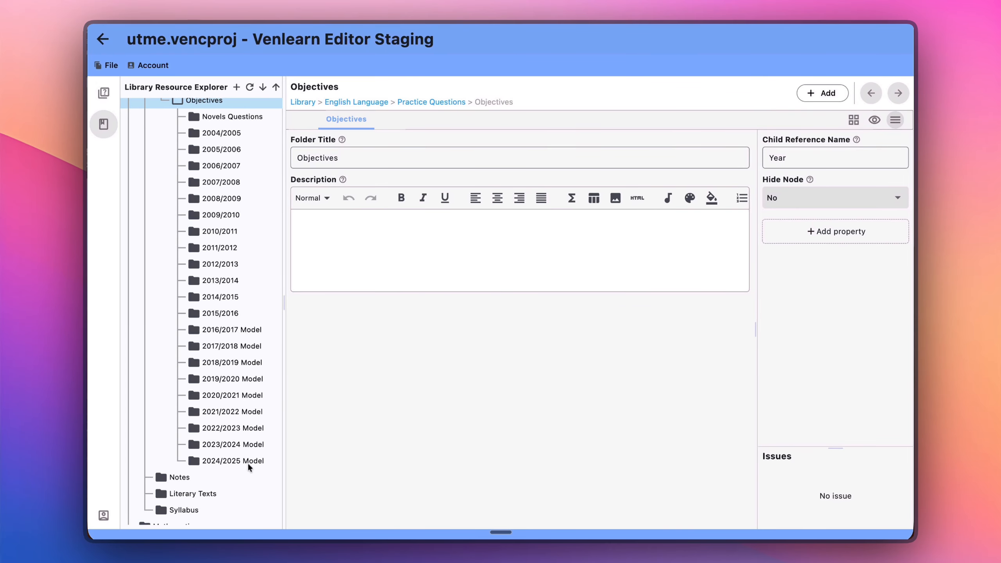
pyautogui.scroll(2, 247, 462)
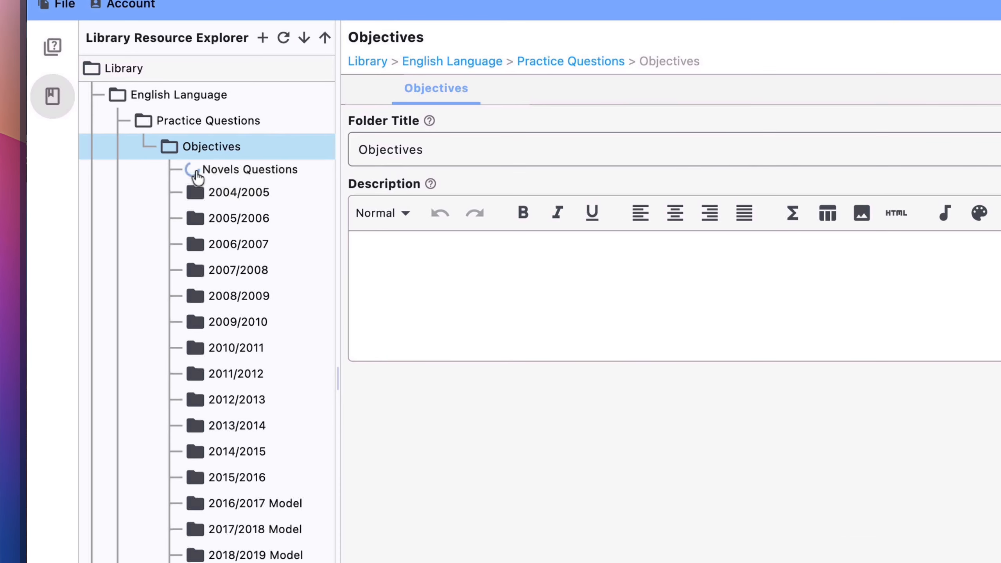
pyautogui.click(195, 173)
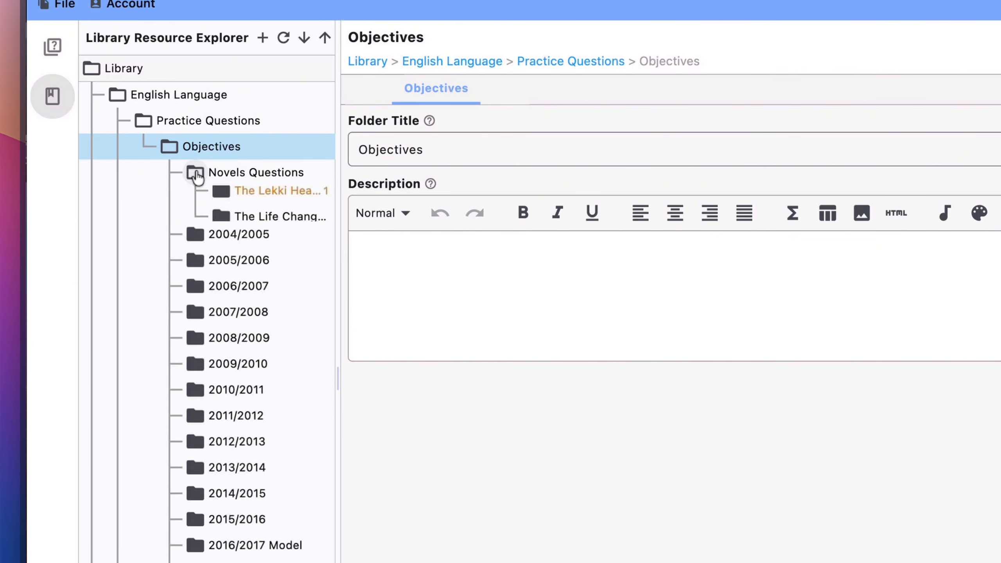
pyautogui.click(223, 195)
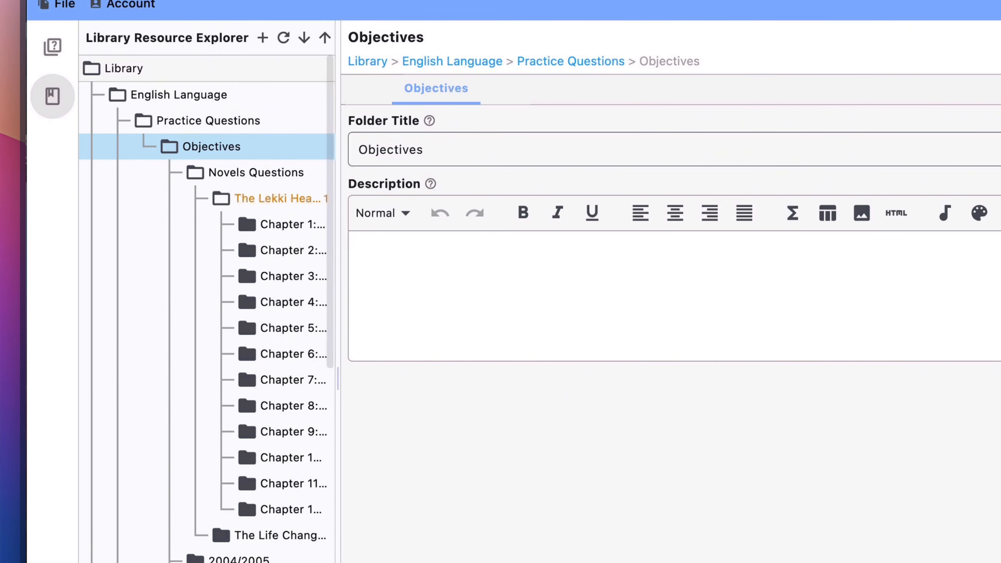
pyautogui.moveTo(339, 375); pyautogui.dragTo(458, 369)
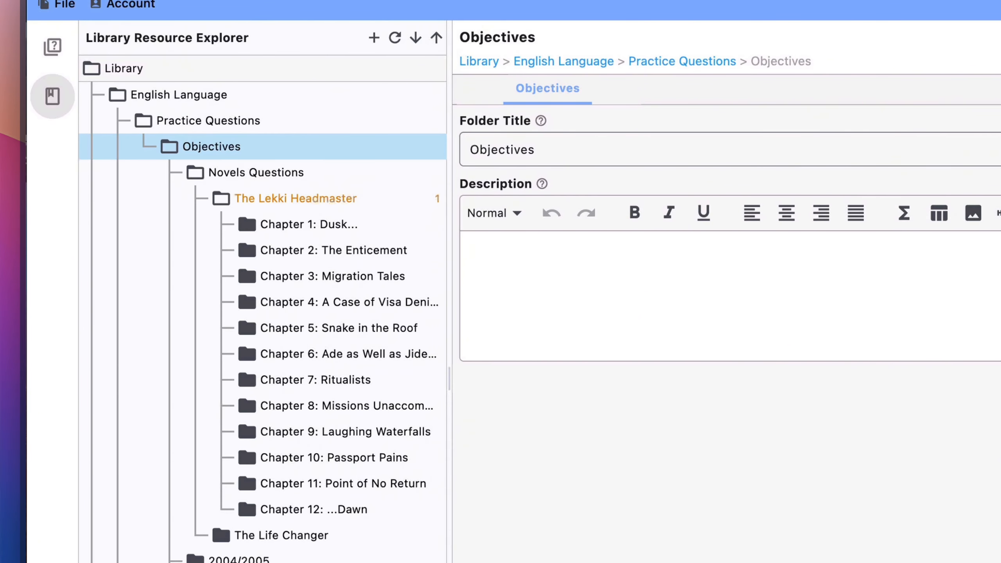
# View Question 1 of the chapter "Chapter 1: Dusk...", and collapse the Novels Questions and Objectives folders
pyautogui.click(286, 231)
pyautogui.click(248, 224)
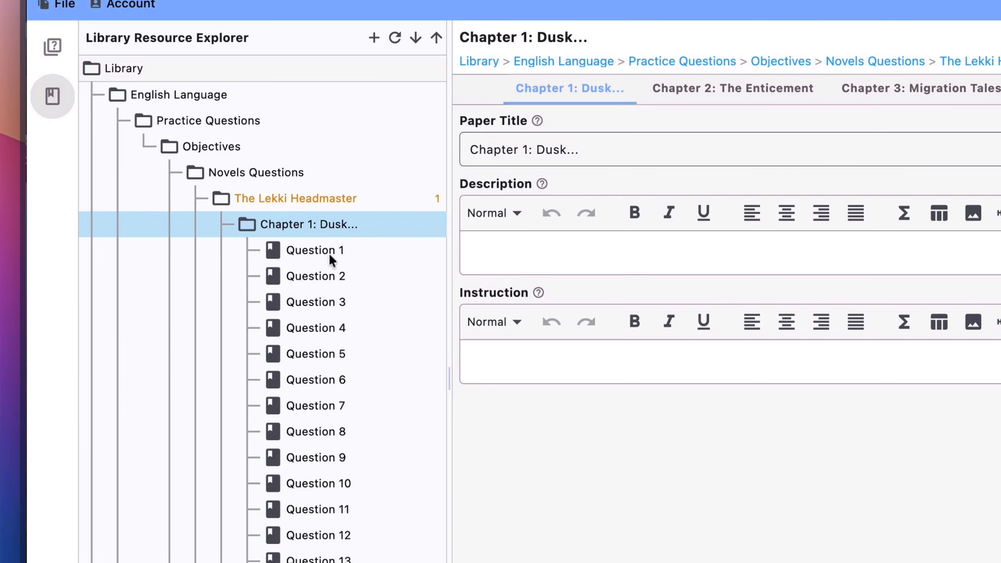
pyautogui.click(318, 248)
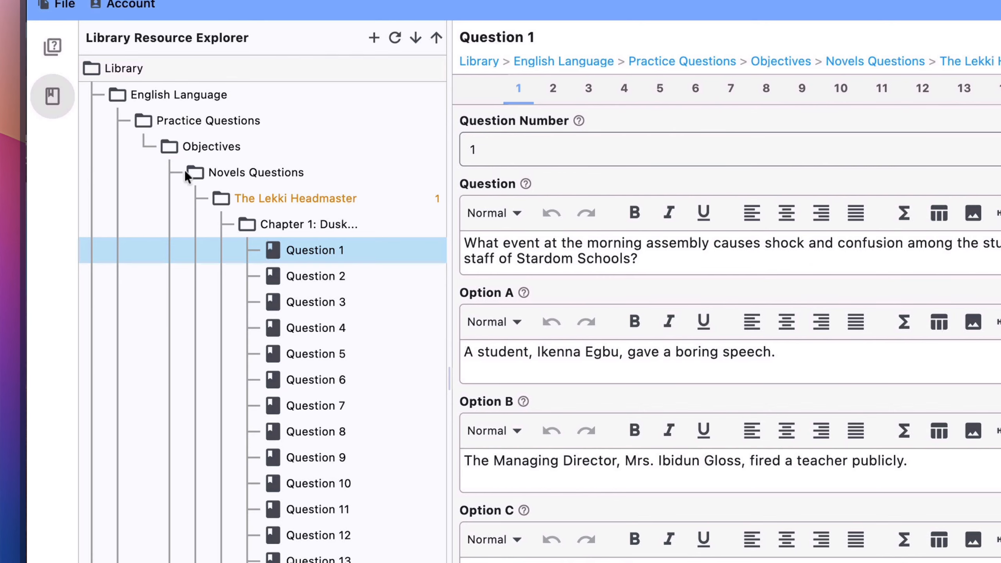
pyautogui.click(196, 181)
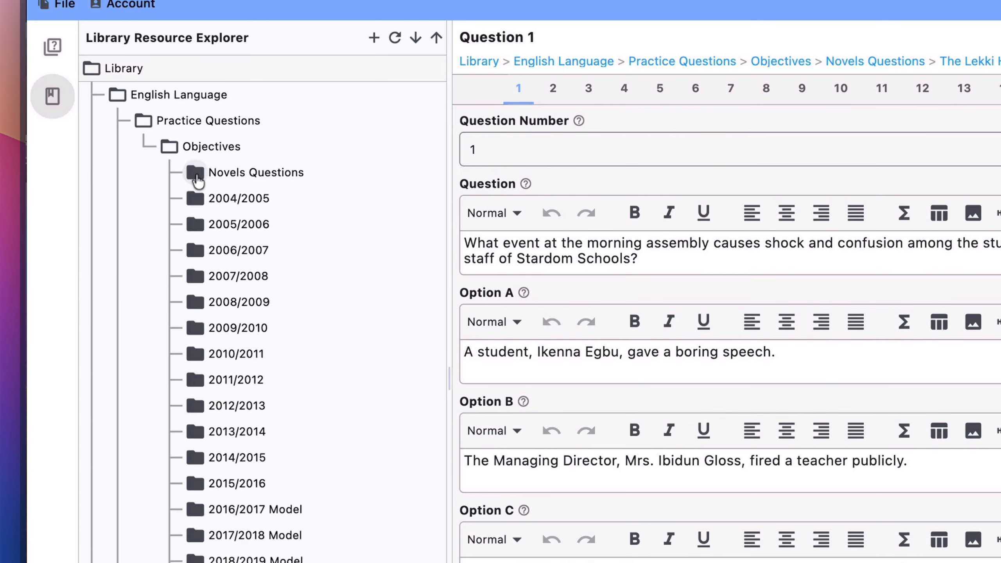
pyautogui.click(168, 149)
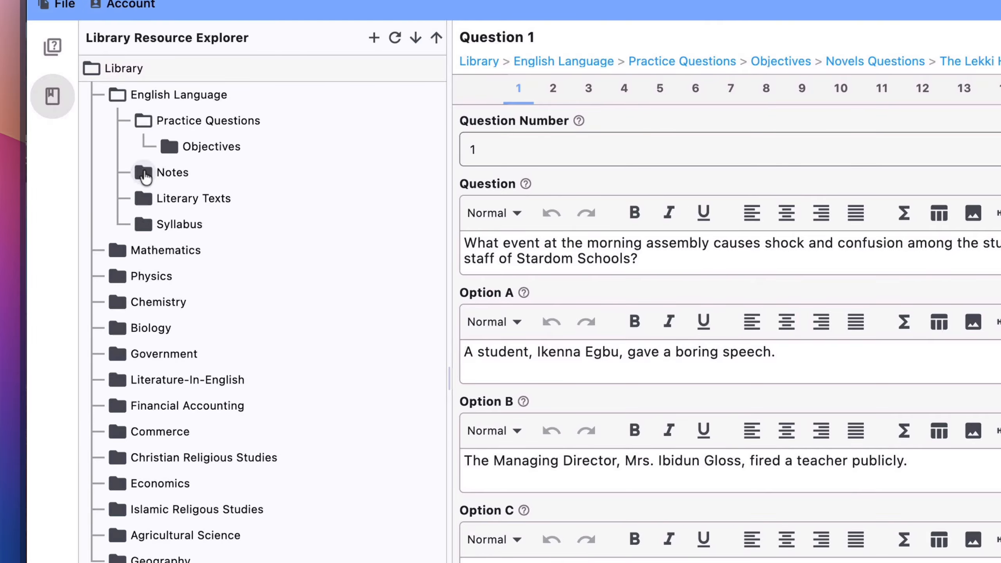
# Expand the Notes folder under English Language and look through the Comprehension topic's content
pyautogui.click(144, 177)
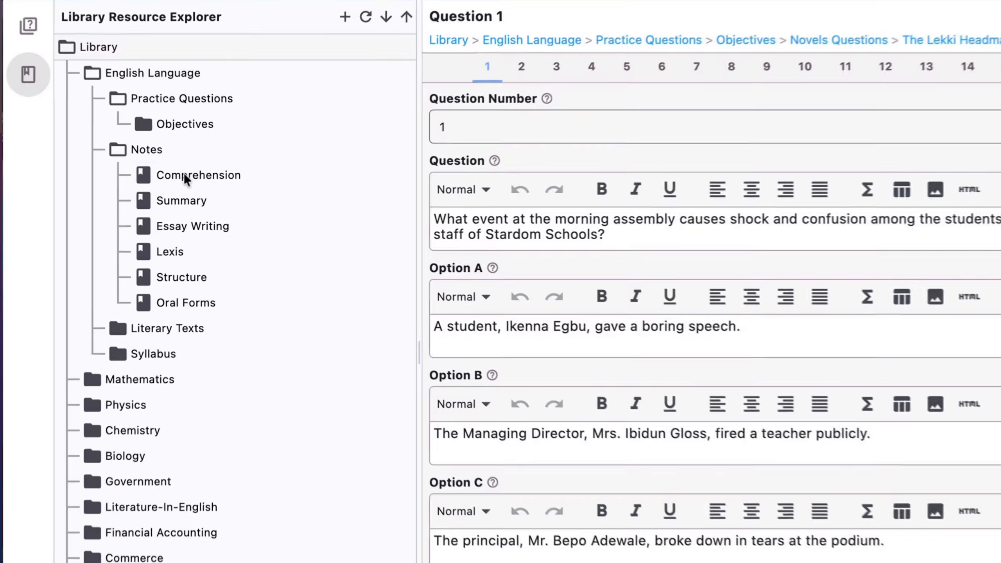
pyautogui.click(183, 174)
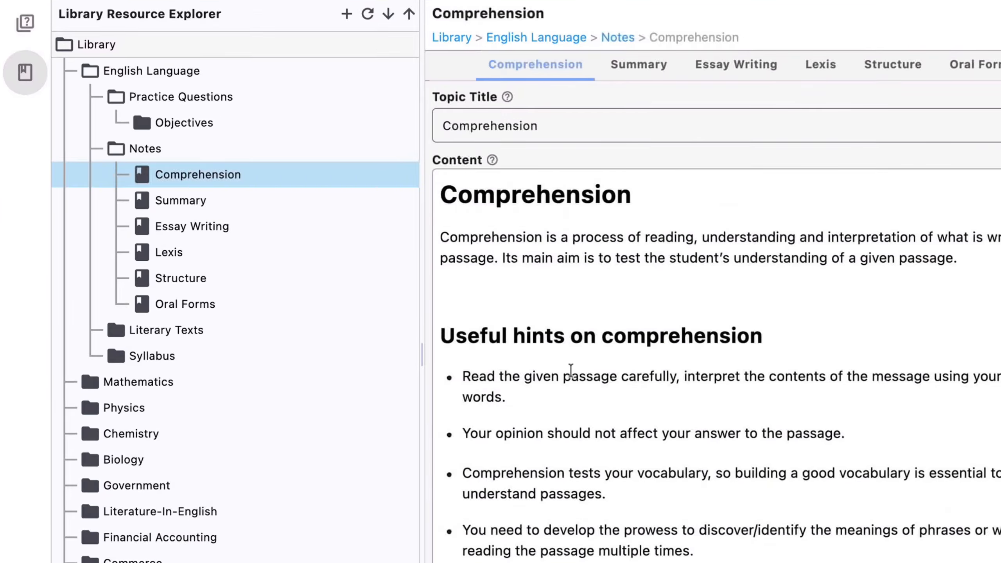
pyautogui.scroll(-5, 570, 371)
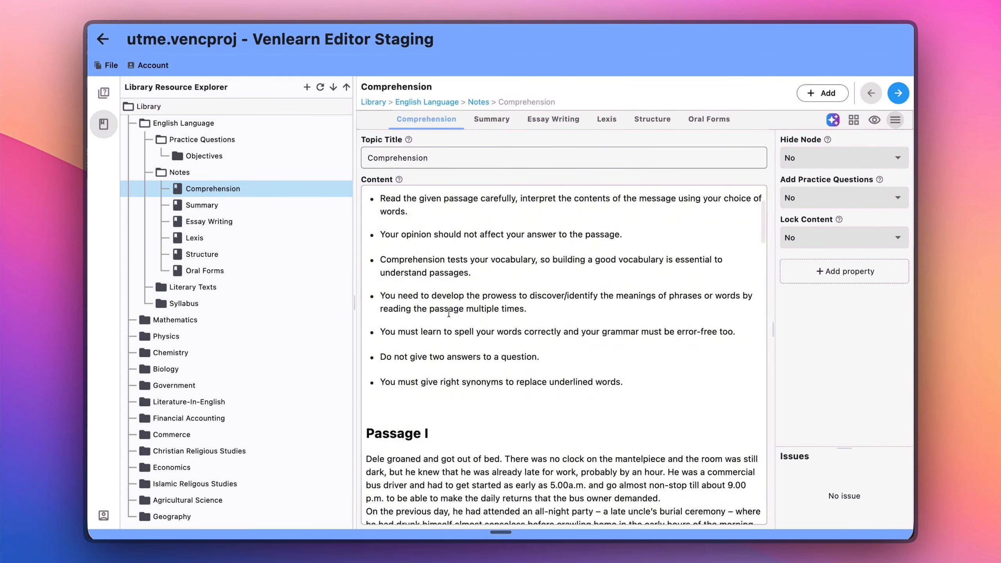
pyautogui.scroll(-20, 448, 312)
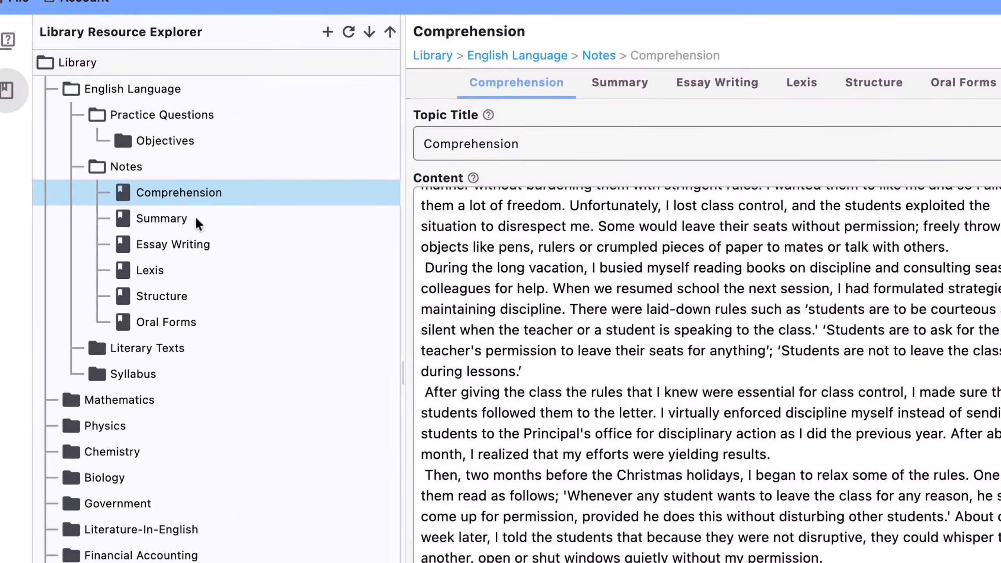
# View the Summary, Essay Writing, Lexis, Structure and Oral Forms topics in the English Language notes
pyautogui.click(196, 218)
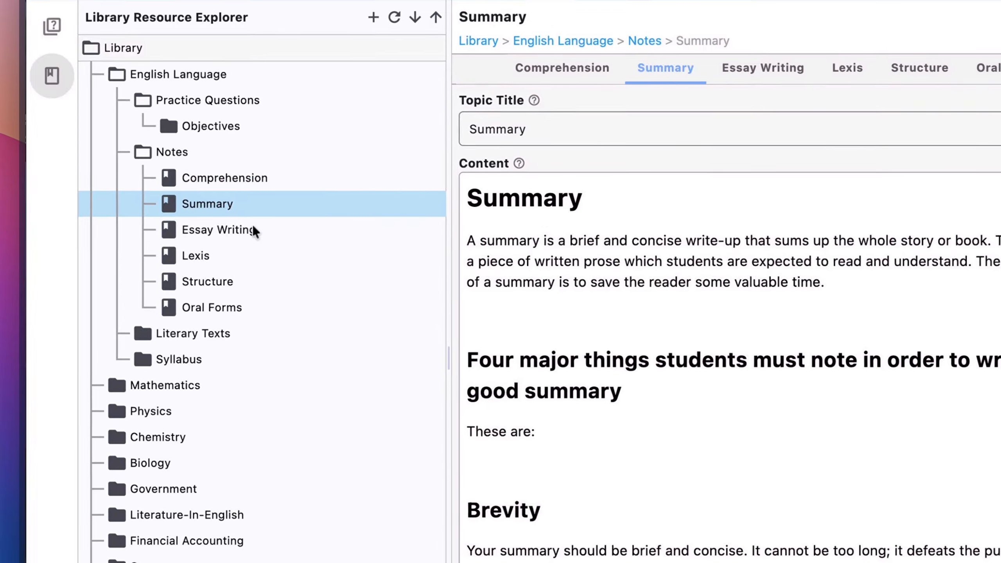
pyautogui.click(206, 243)
pyautogui.moveTo(245, 249); pyautogui.dragTo(237, 268)
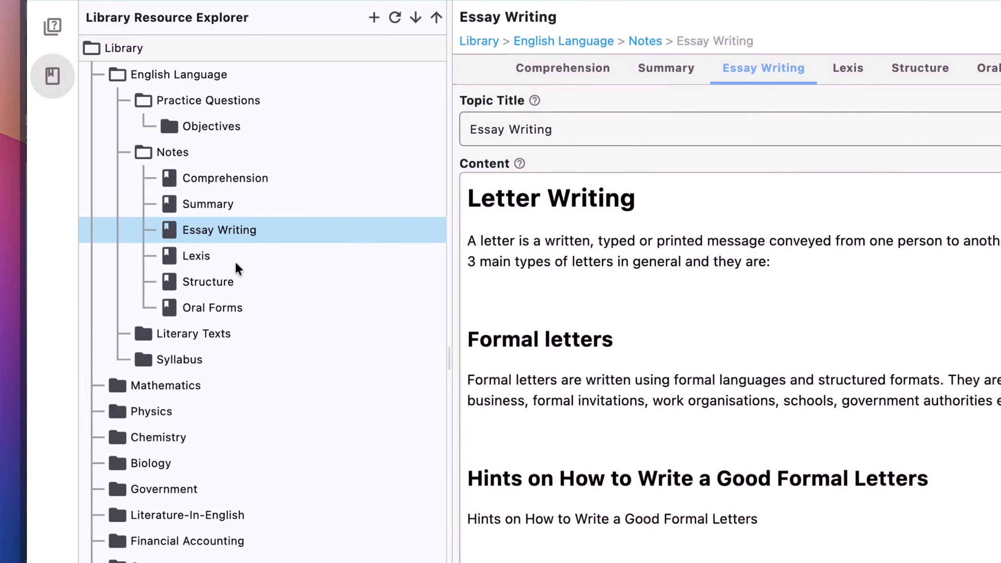
pyautogui.click(236, 264)
pyautogui.click(242, 287)
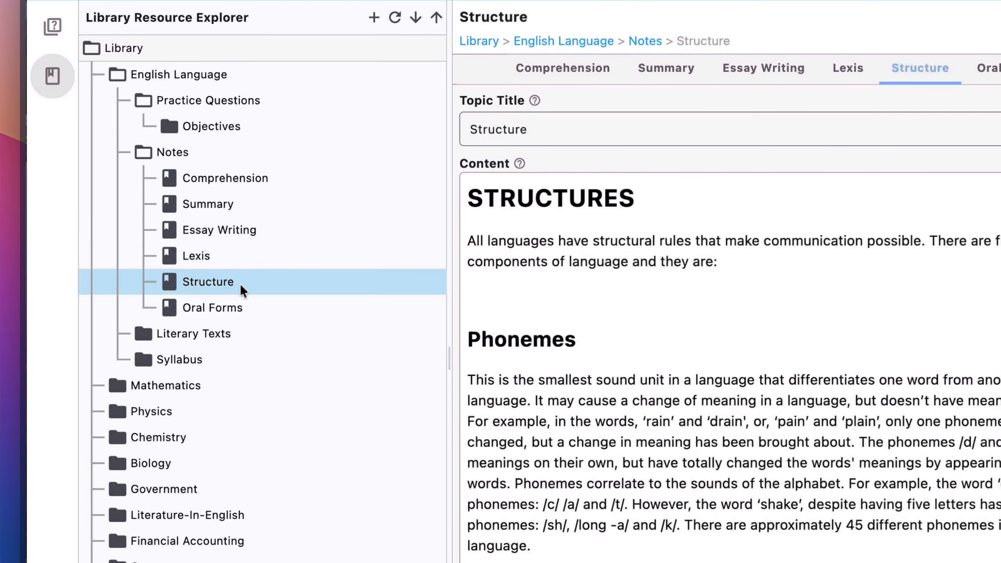
pyautogui.click(246, 309)
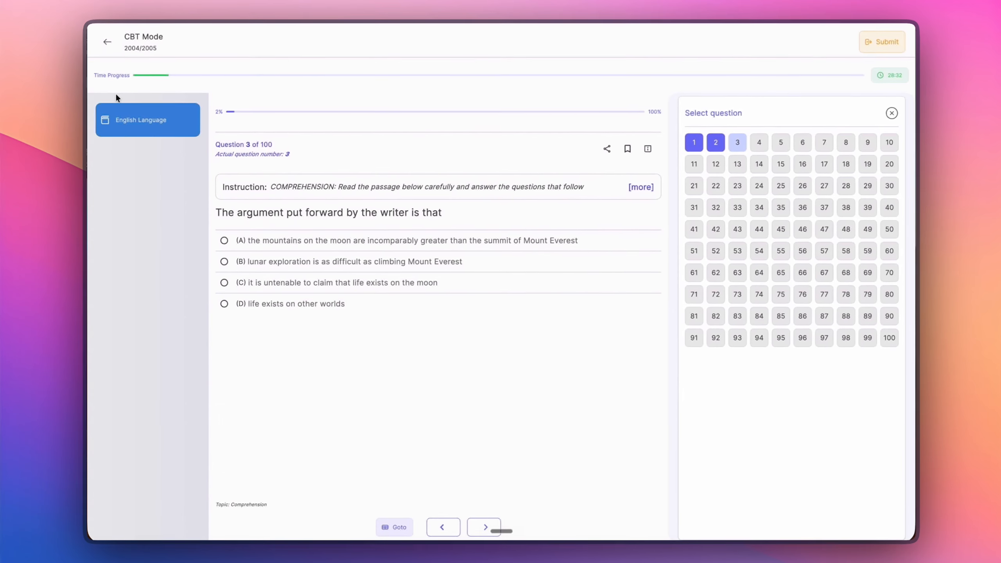
# Switch to Prepmate, exit the practice back to the home page and open the English Language notes from Quick access
pyautogui.click(108, 41)
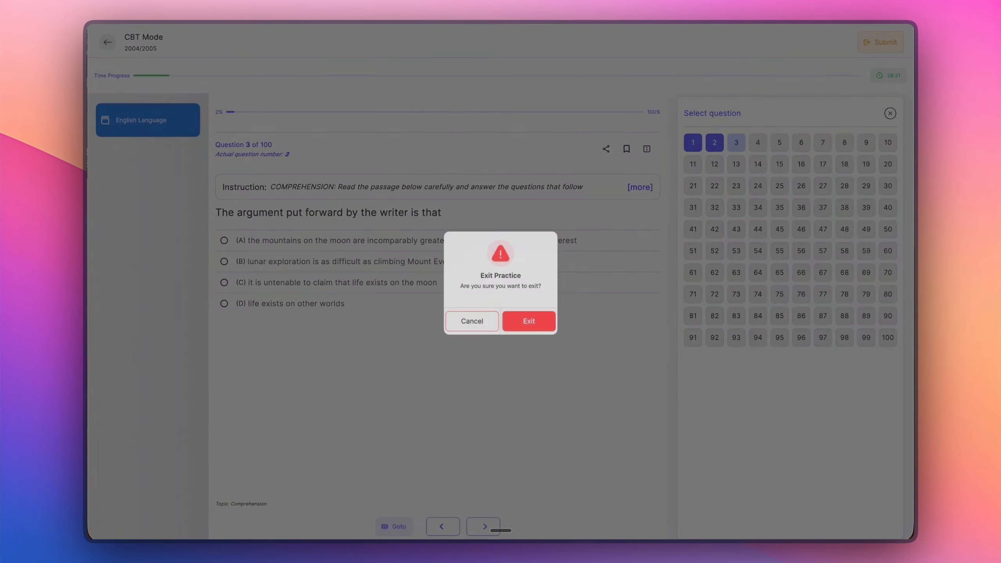
pyautogui.click(518, 318)
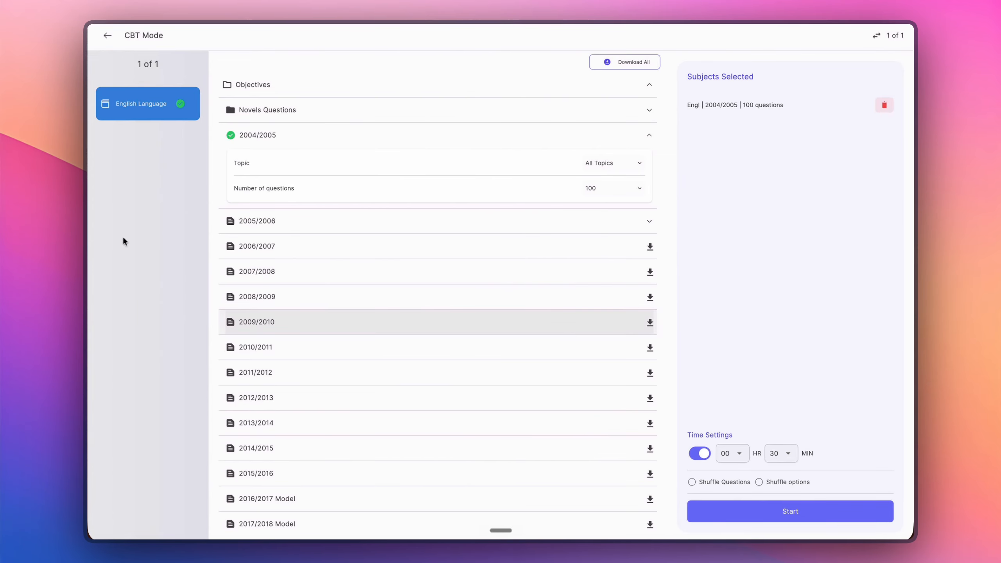
pyautogui.click(107, 35)
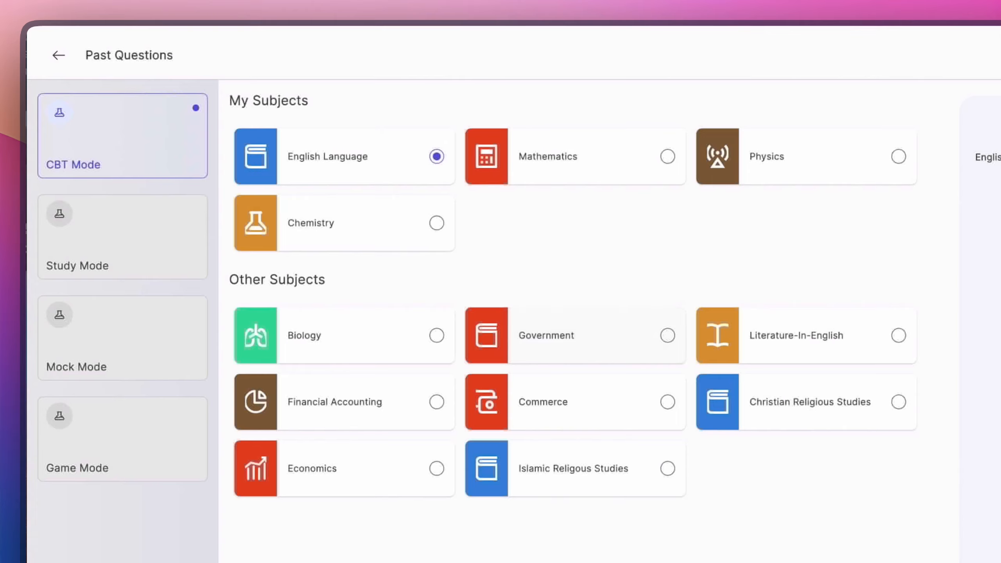
pyautogui.click(57, 55)
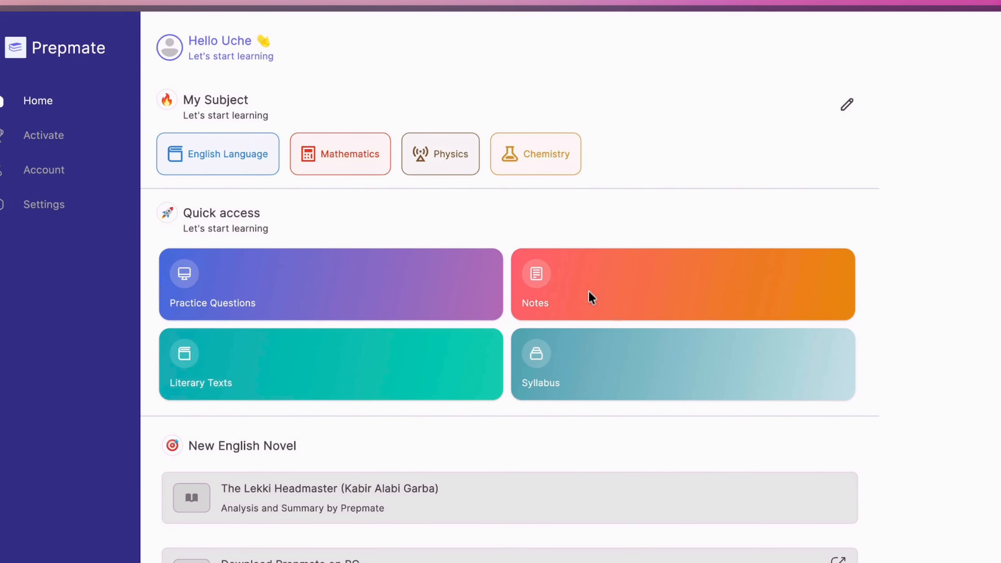
pyautogui.click(634, 306)
pyautogui.click(206, 147)
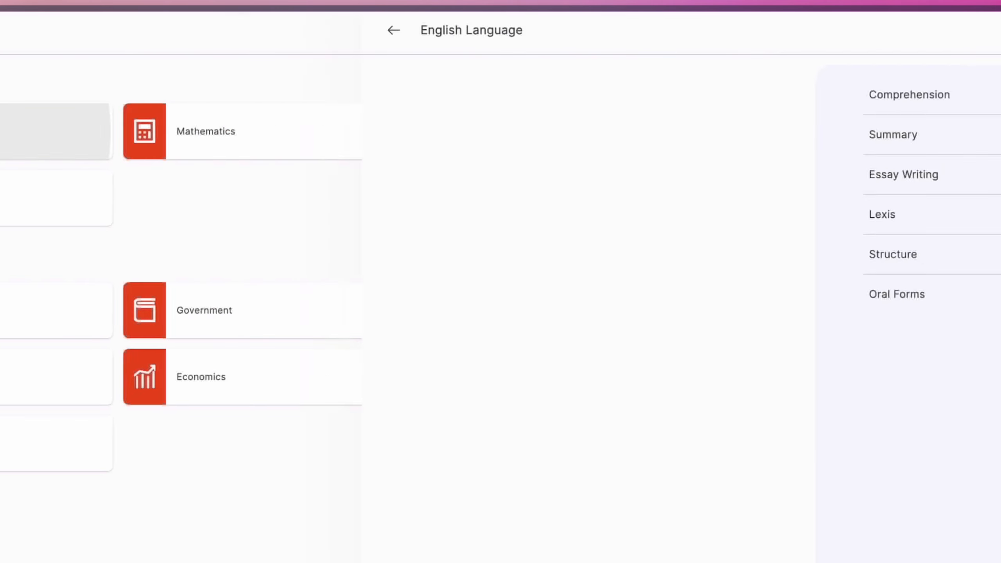
# Open the Comprehension topic in the English Language notes and look through its outline of passages and questions
pyautogui.click(516, 143)
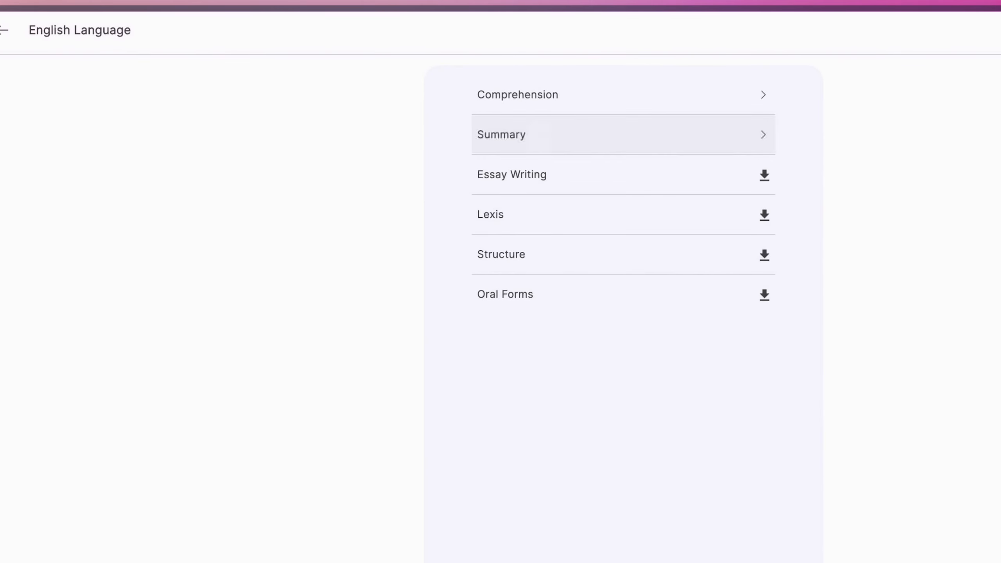
pyautogui.click(532, 98)
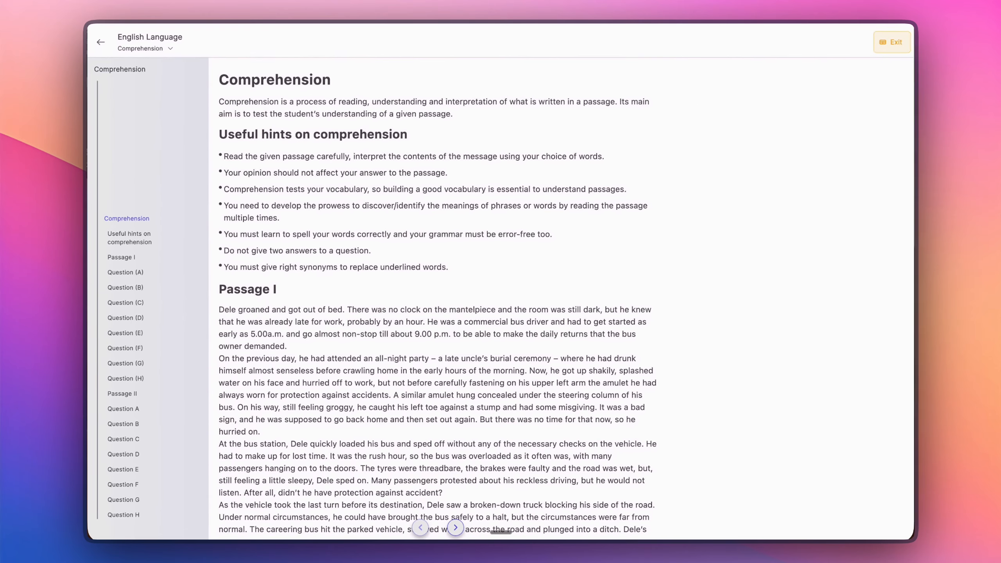
pyautogui.scroll(-3, 124, 329)
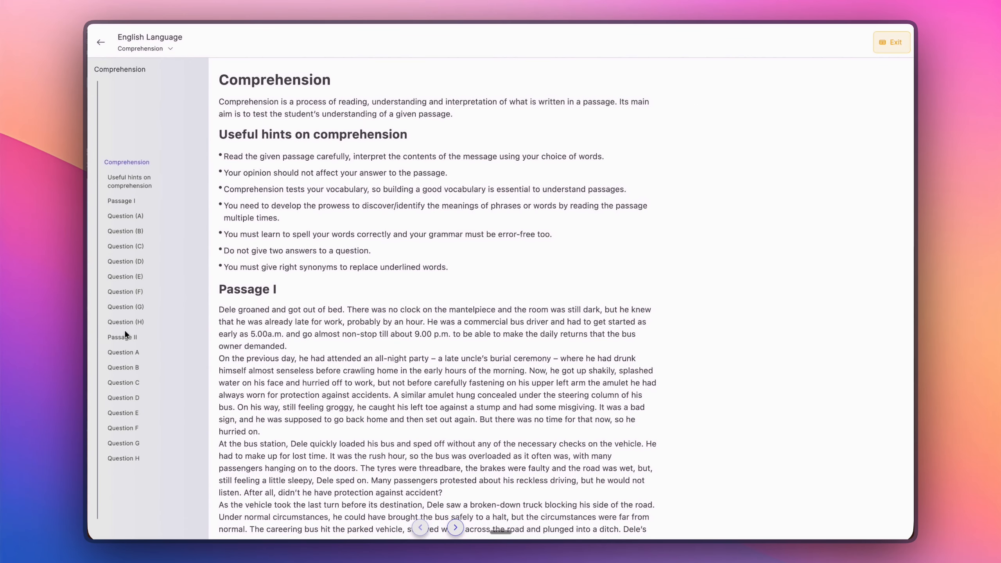
pyautogui.scroll(-1, 125, 330)
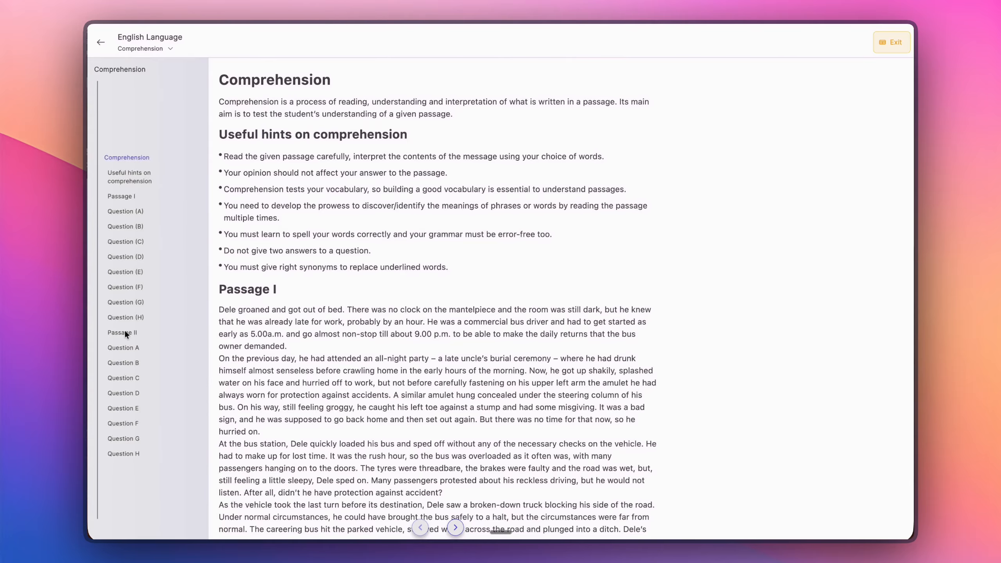
pyautogui.scroll(3, 124, 330)
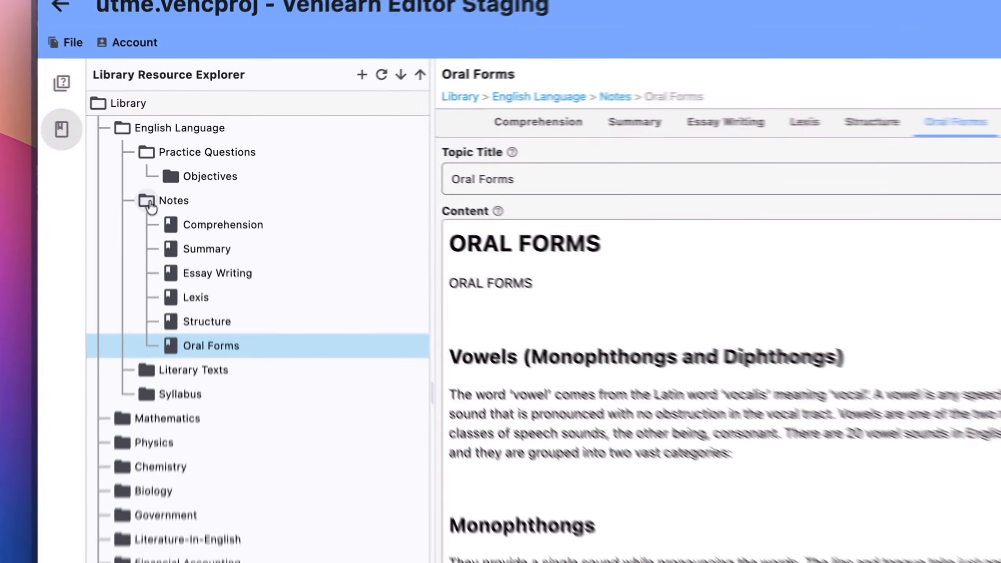
# Switch to Venlearn Editor, collapse the English Language Notes folder and expand Literary Texts down to The Lekki Headmaster
pyautogui.click(160, 172)
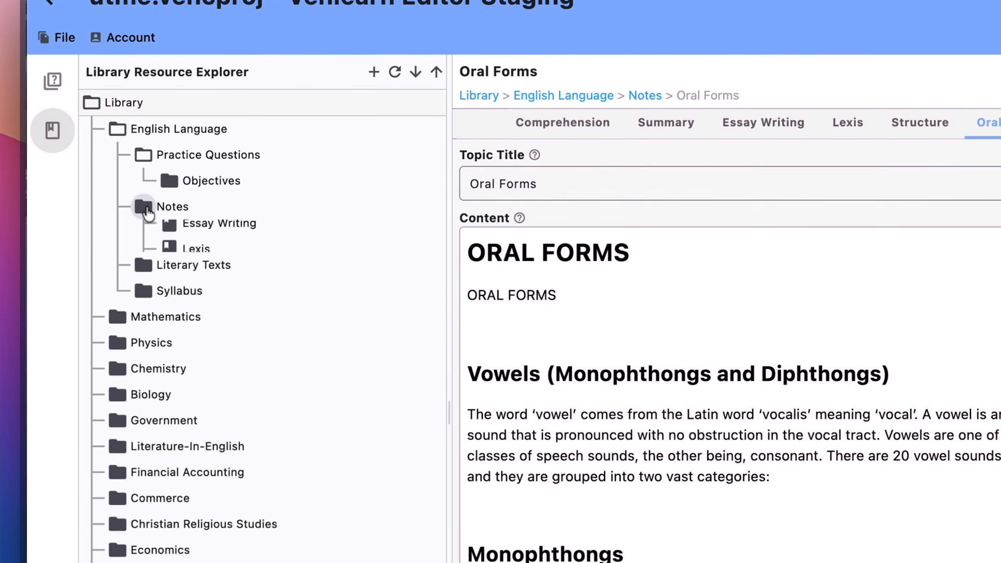
pyautogui.click(144, 237)
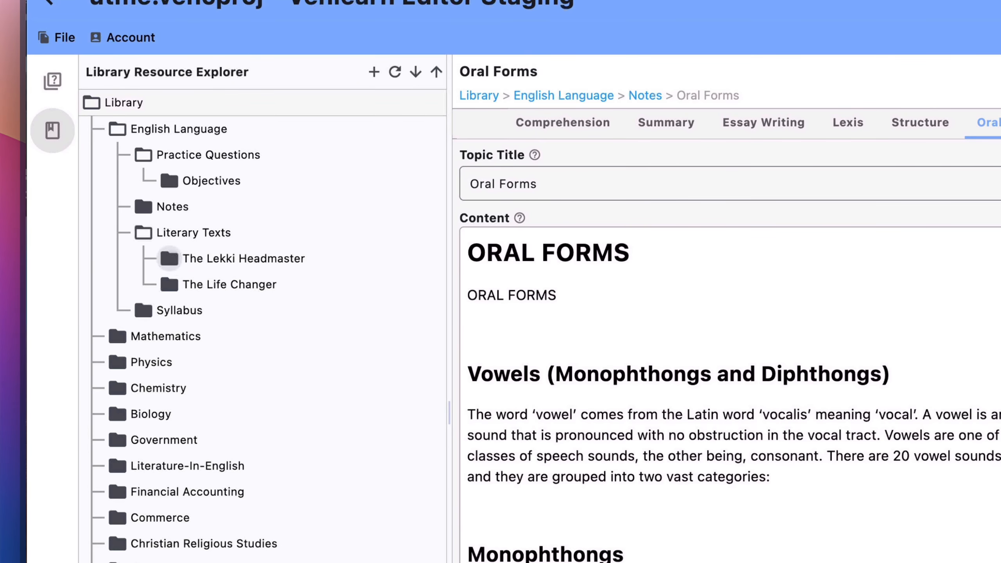
pyautogui.click(168, 258)
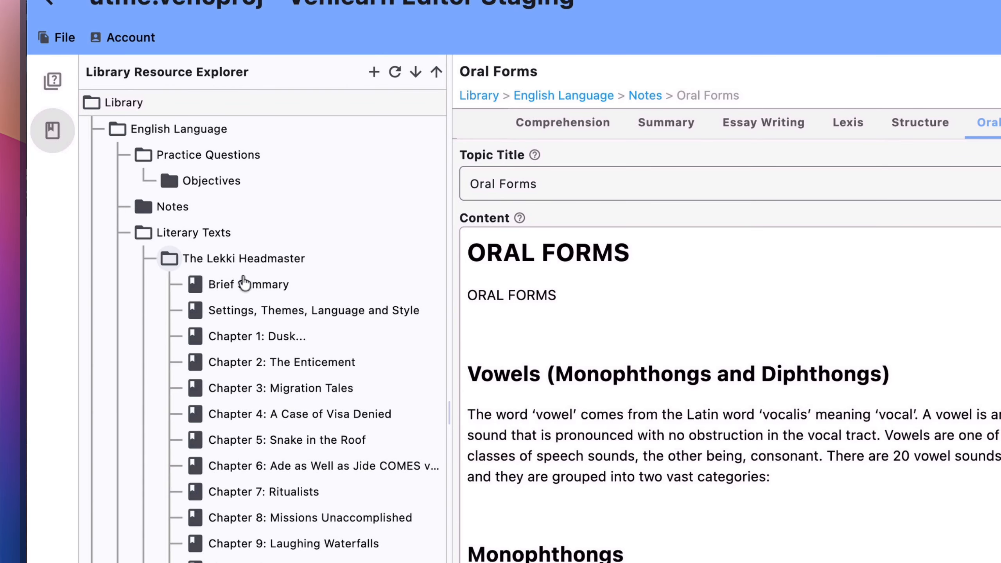
# View the Brief Summary, Settings, Themes, Language and Style, and Chapter 1: Dusk... content of The Lekki Headmaster
pyautogui.click(262, 286)
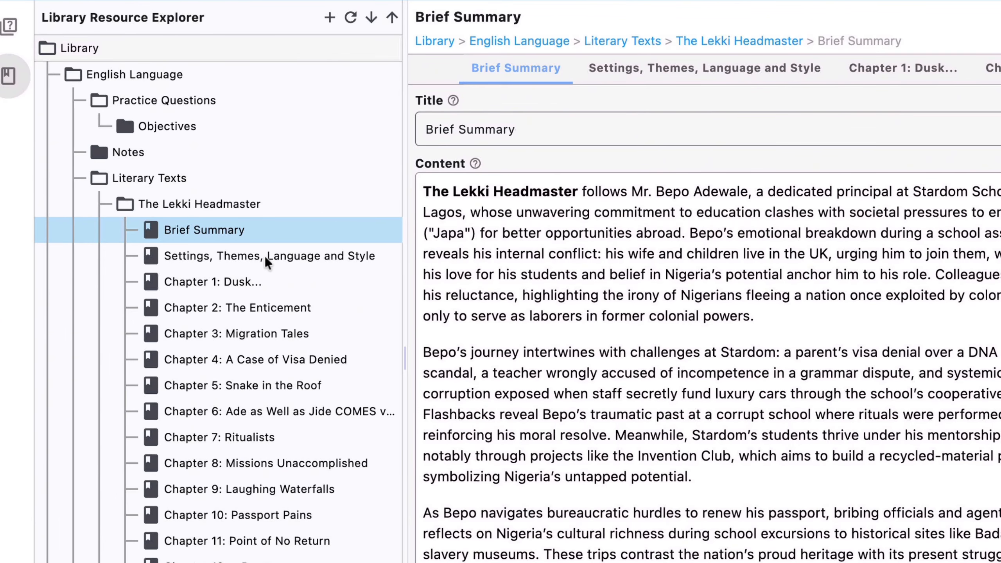
pyautogui.click(264, 256)
pyautogui.click(249, 282)
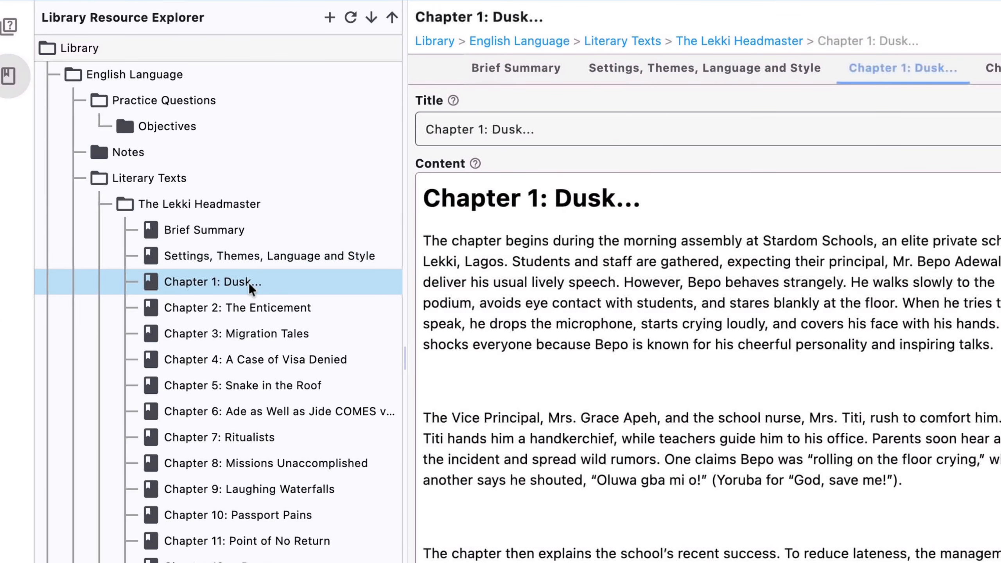
pyautogui.click(277, 258)
pyautogui.click(276, 282)
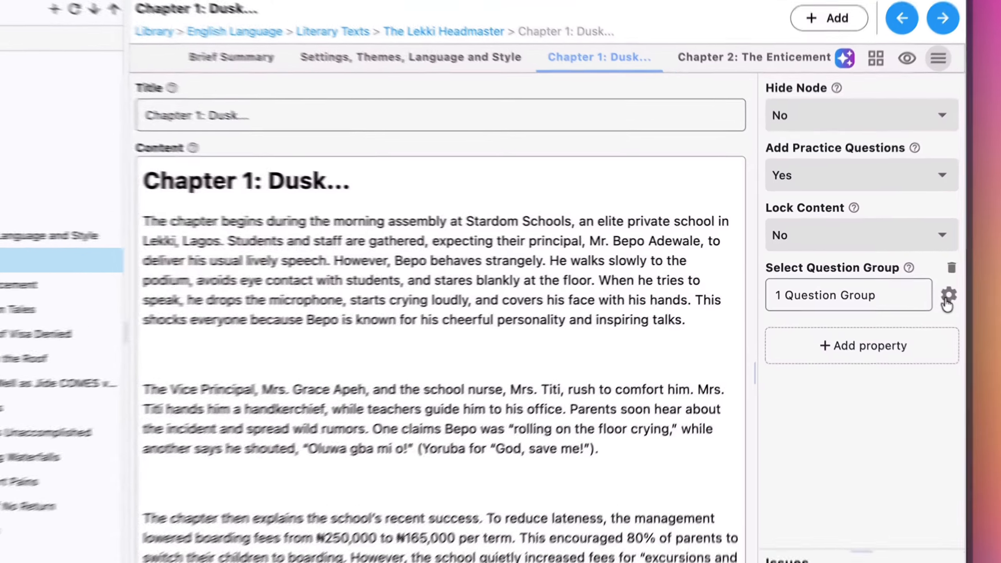
# Open Chapter 1's question group selection and expand English Language > Practice Questions > Objectives > Novels Questions > The Lekki Headmaster
pyautogui.click(903, 277)
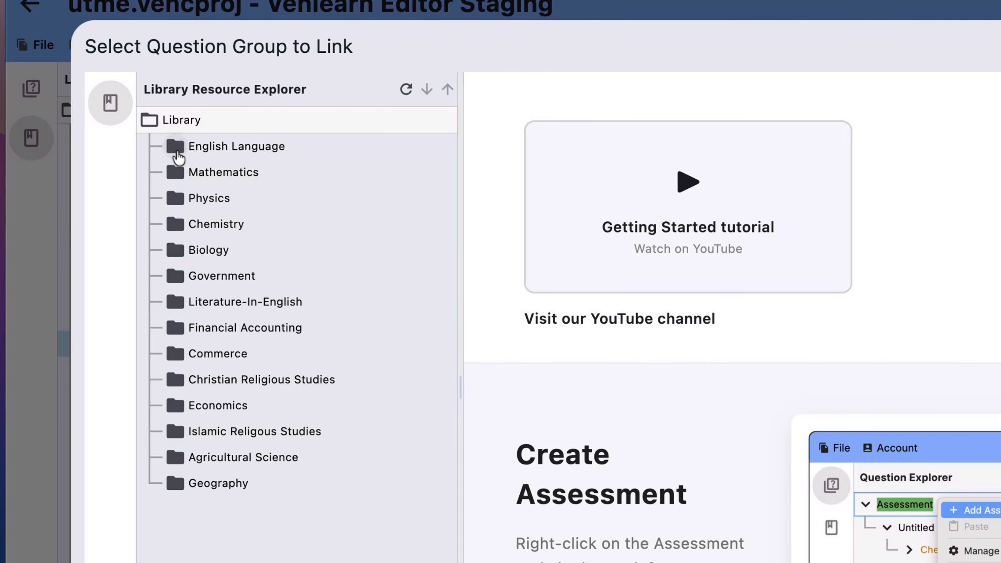
pyautogui.click(178, 154)
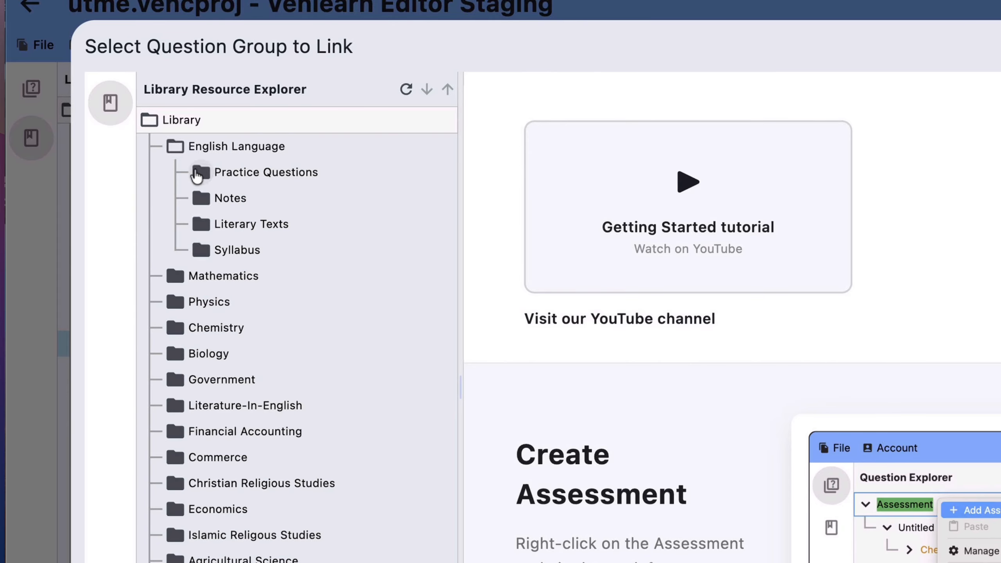
pyautogui.click(199, 173)
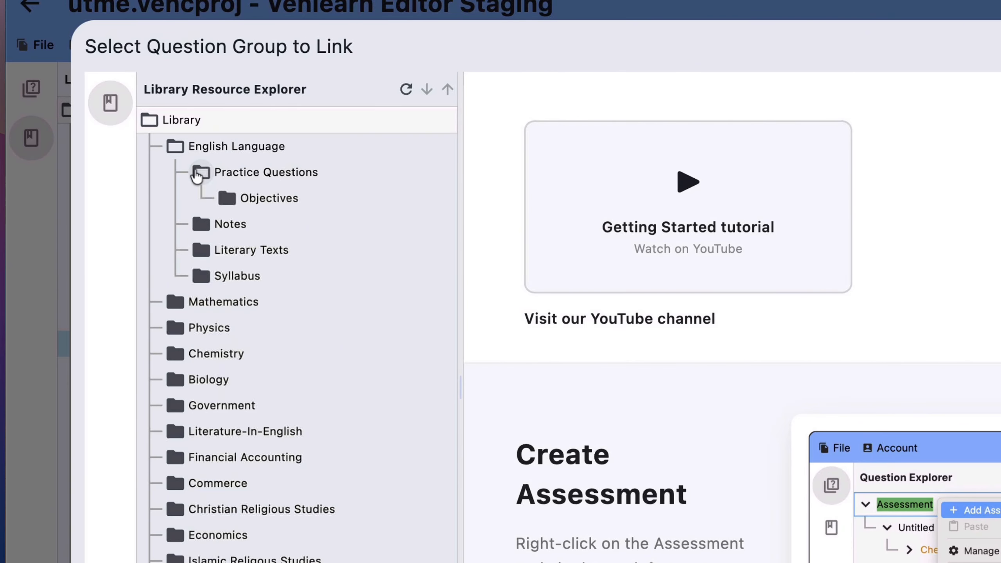
pyautogui.click(223, 199)
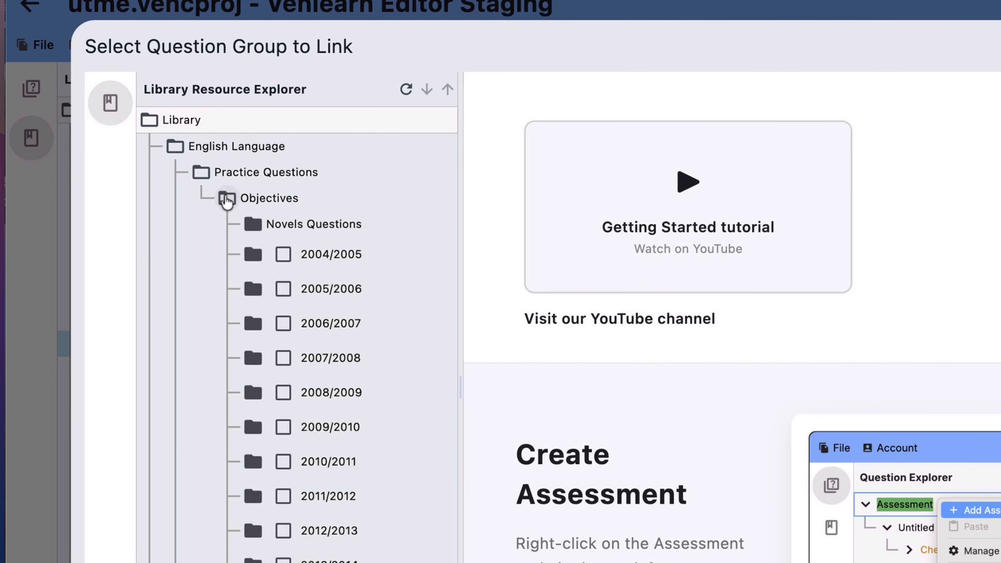
pyautogui.click(250, 222)
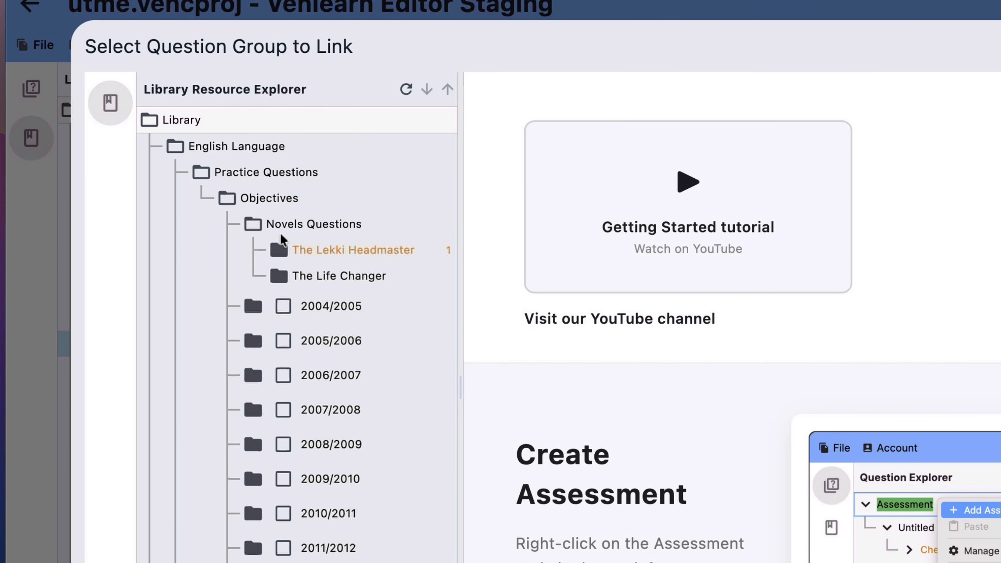
pyautogui.click(278, 250)
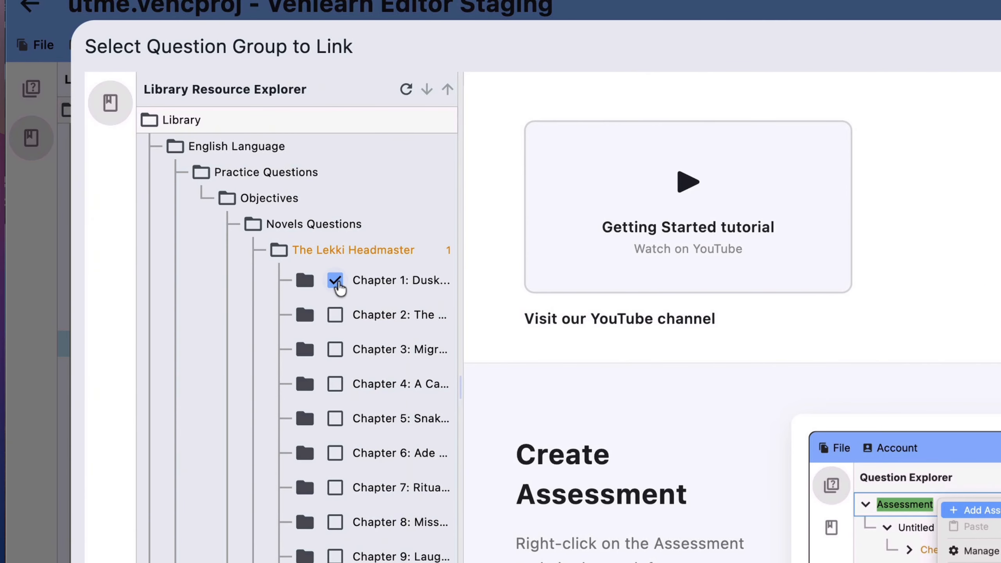
# View the linked Chapter 1: Dusk... question group with its questions, and close the selection without linking anything else
pyautogui.click(414, 286)
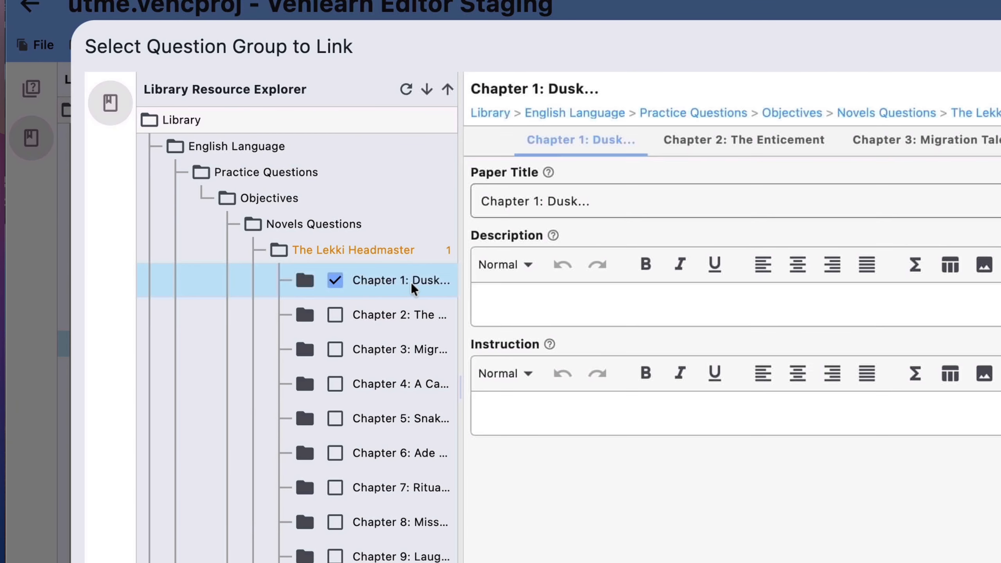
pyautogui.click(313, 284)
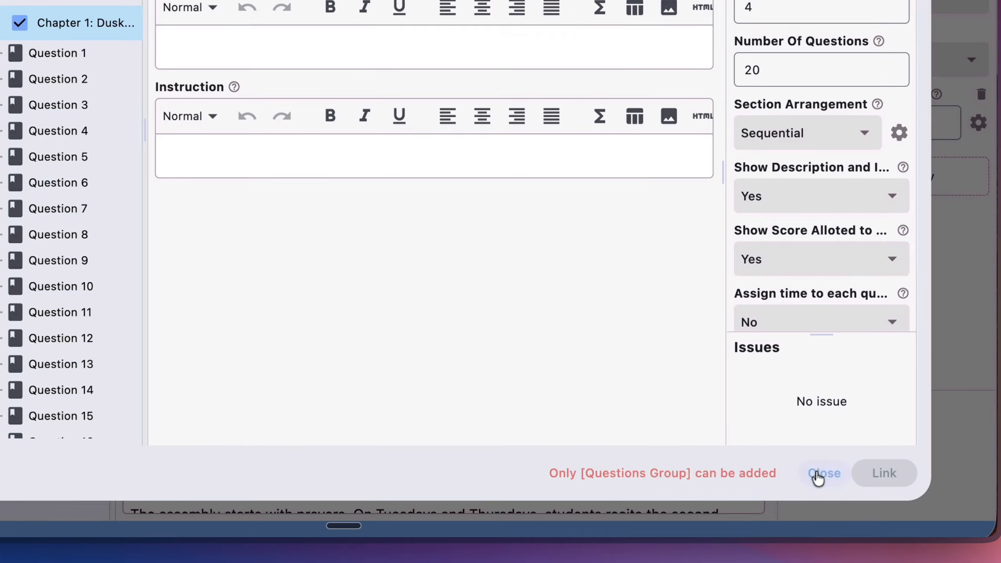
pyautogui.click(818, 478)
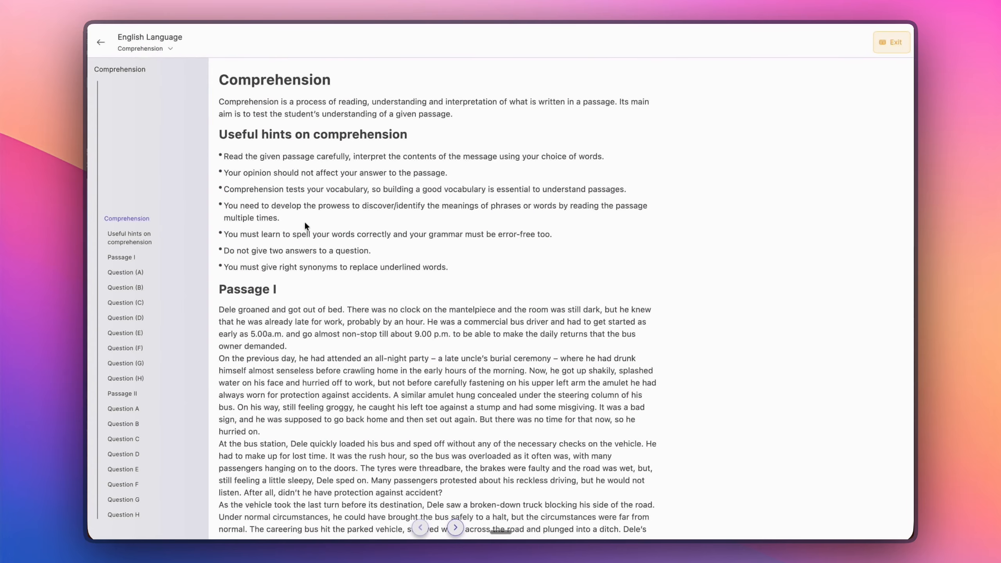
# Switch to Prepmate and skim the Comprehension note's passages and questions
pyautogui.scroll(-3, 305, 225)
pyautogui.scroll(-20, 304, 225)
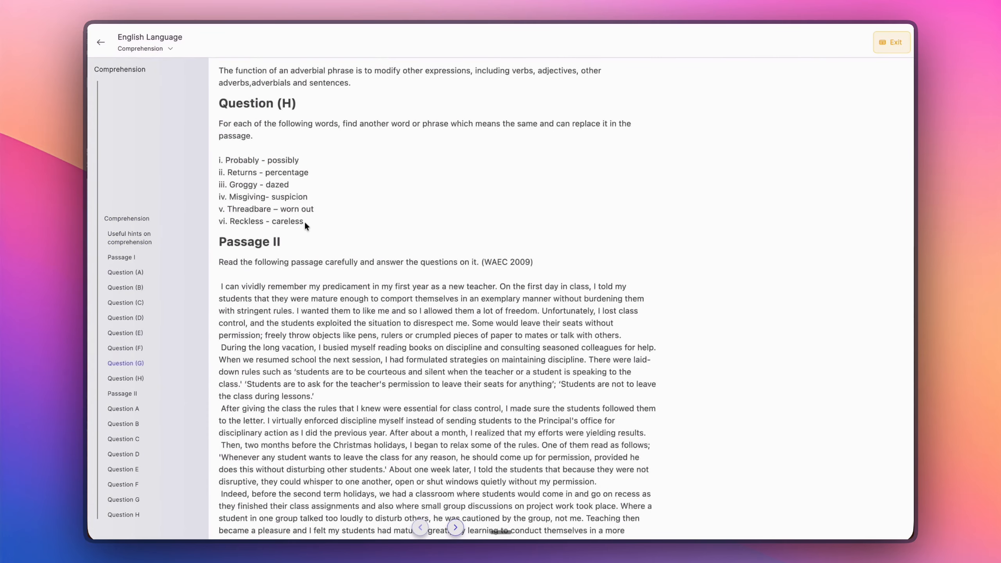
pyautogui.scroll(20, 305, 222)
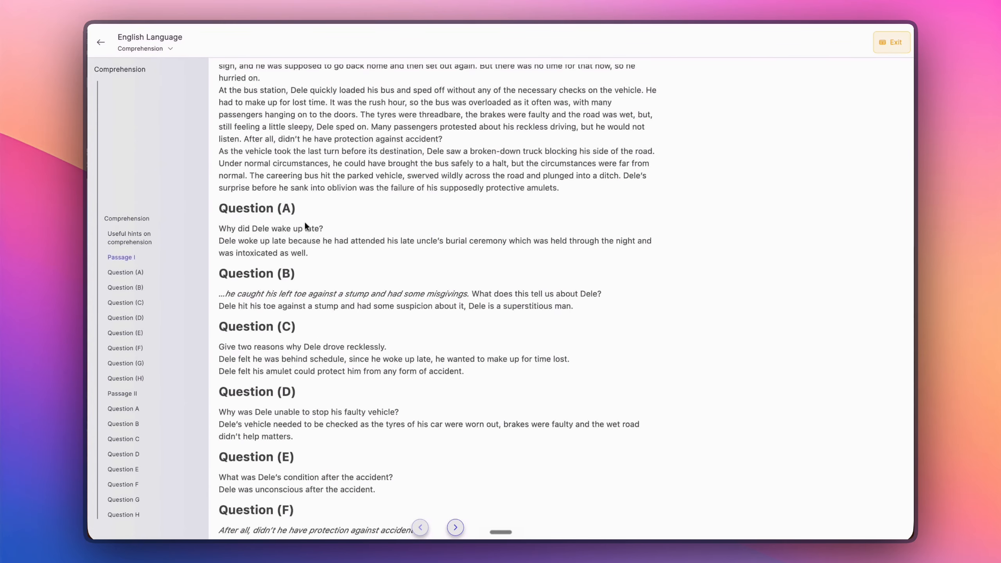
# Exit the English Language notes and return to the Prepmate home page
pyautogui.click(106, 45)
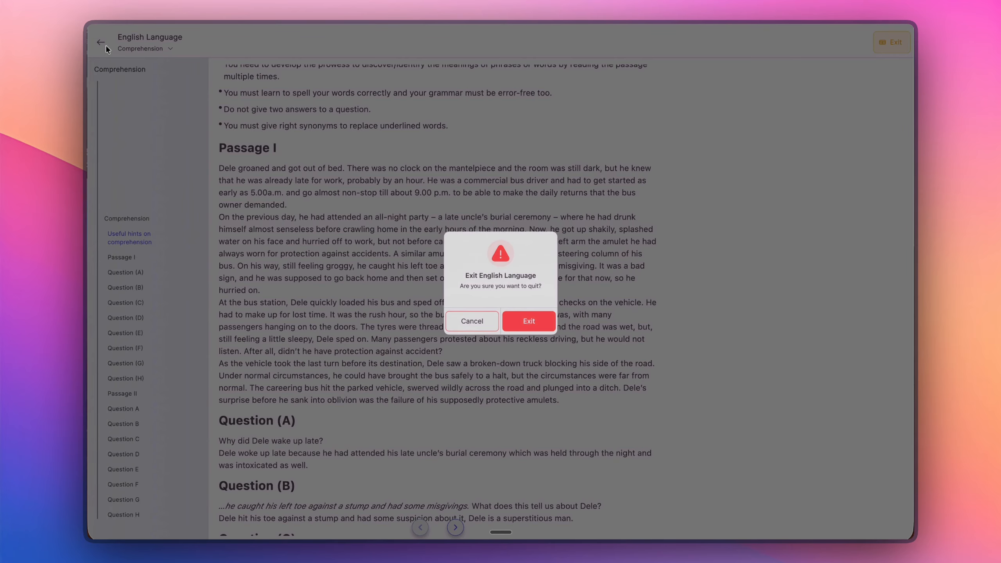
pyautogui.click(518, 316)
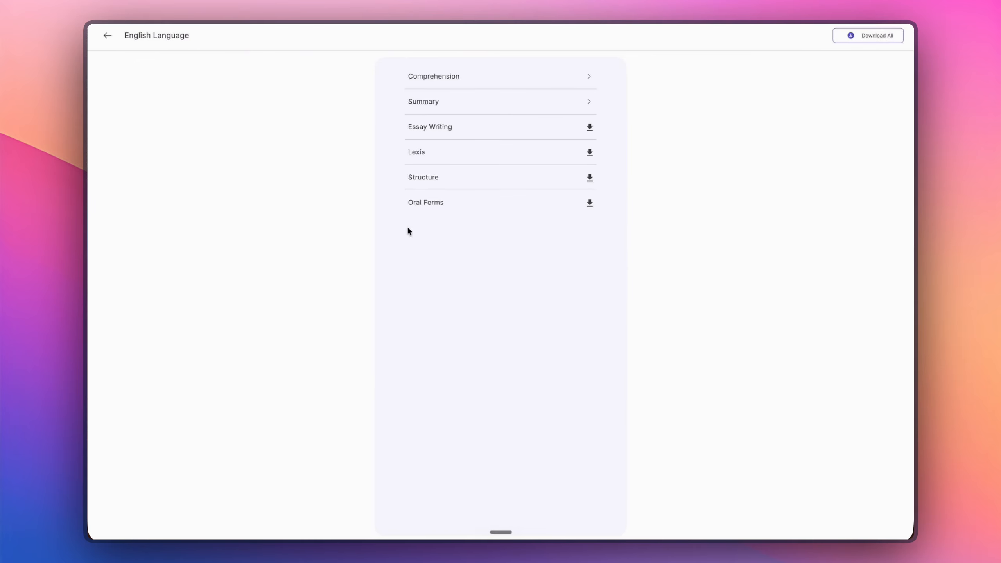
pyautogui.click(106, 38)
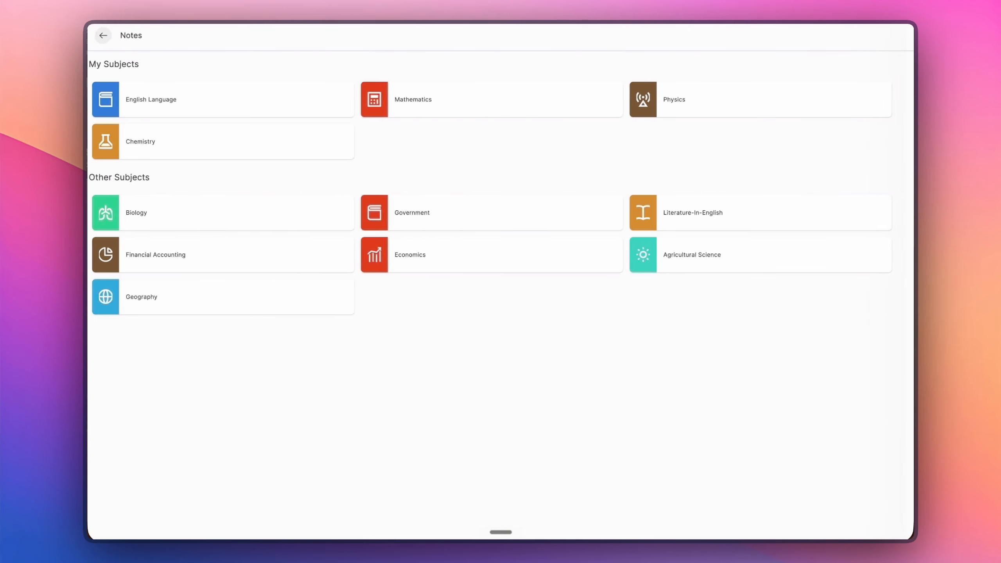
pyautogui.click(107, 36)
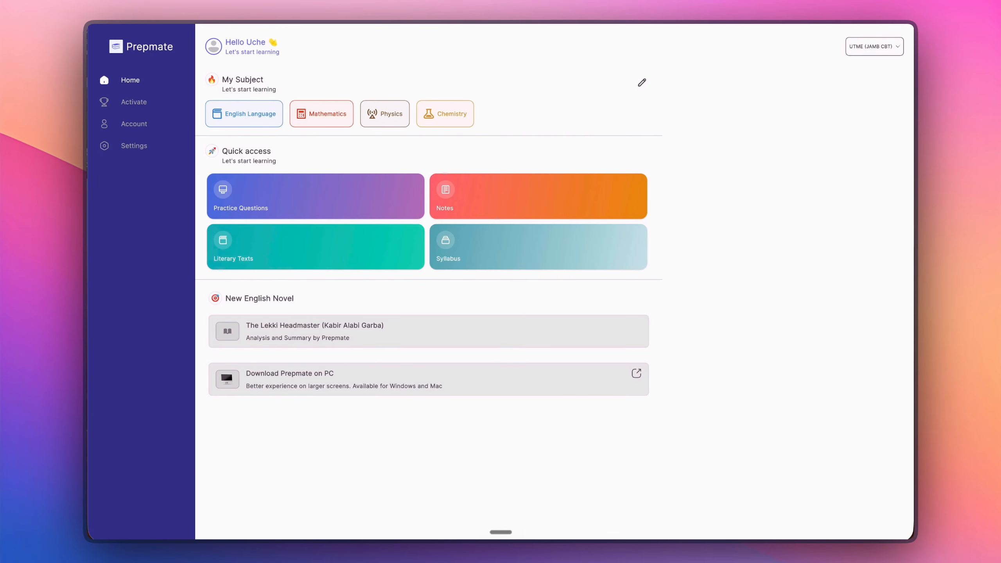
# Open The Lekki Headmaster from the English Language literary texts, accepting the disclaimer, and go to Chapter 1: Dusk..
pyautogui.click(329, 241)
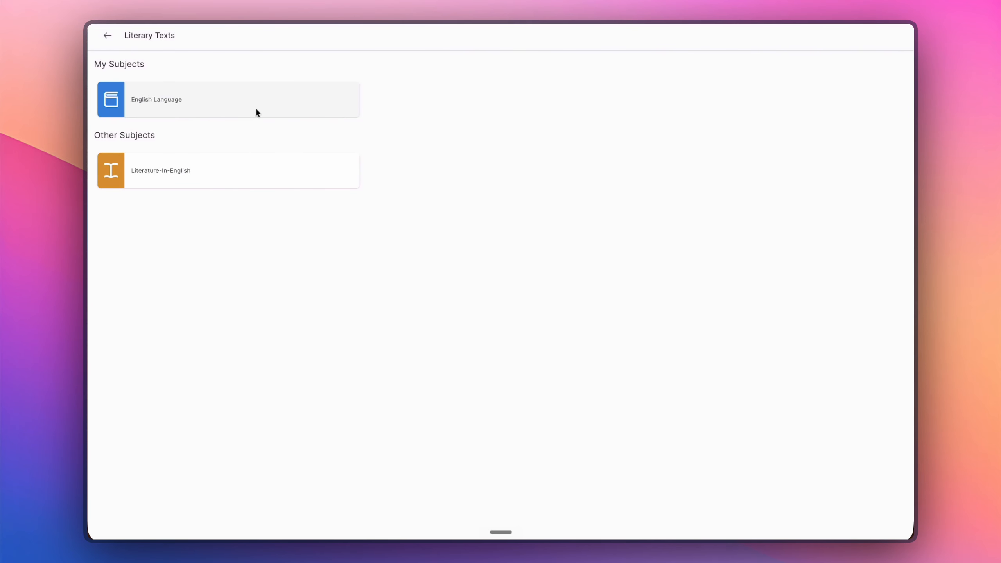
pyautogui.click(205, 104)
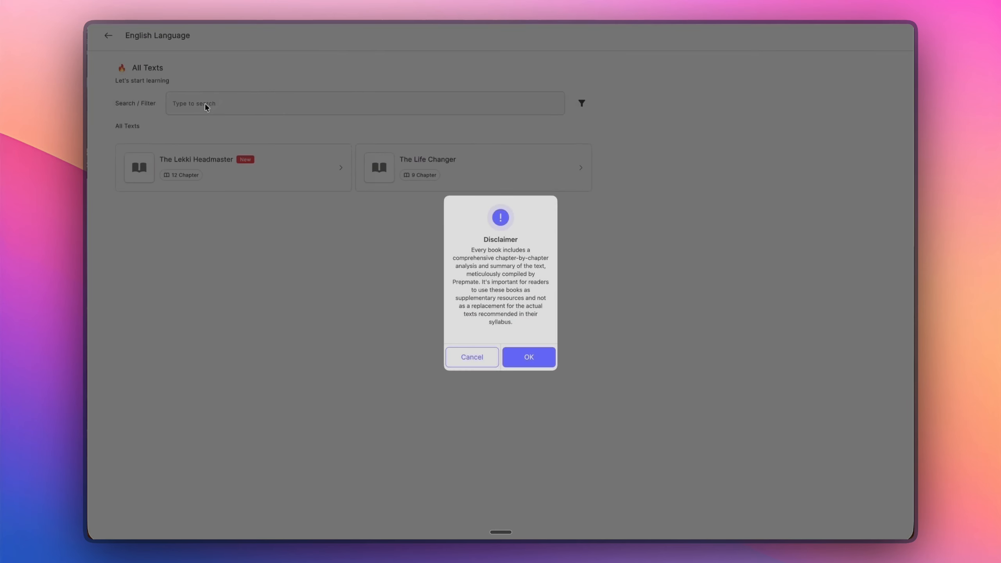
pyautogui.click(525, 357)
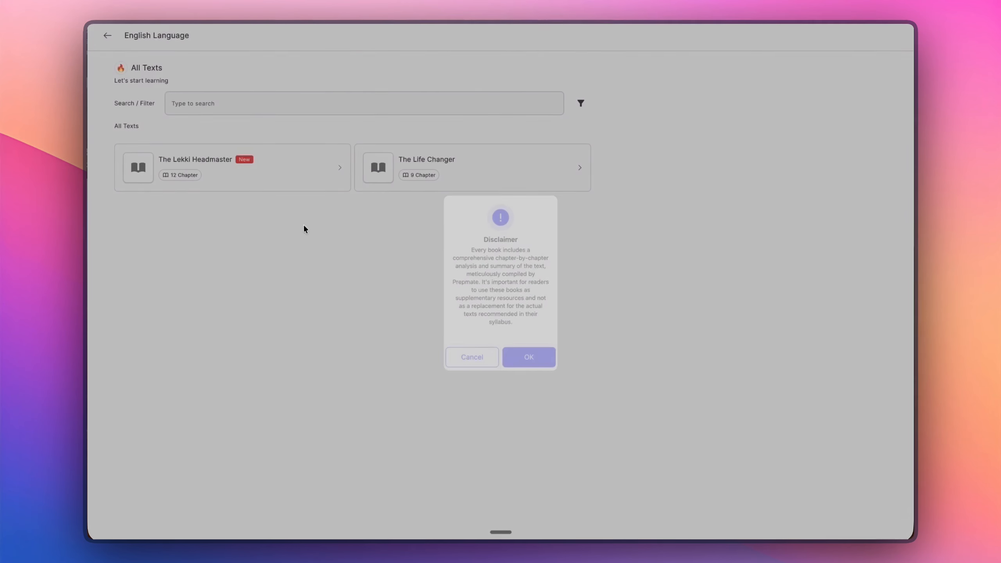
pyautogui.click(284, 167)
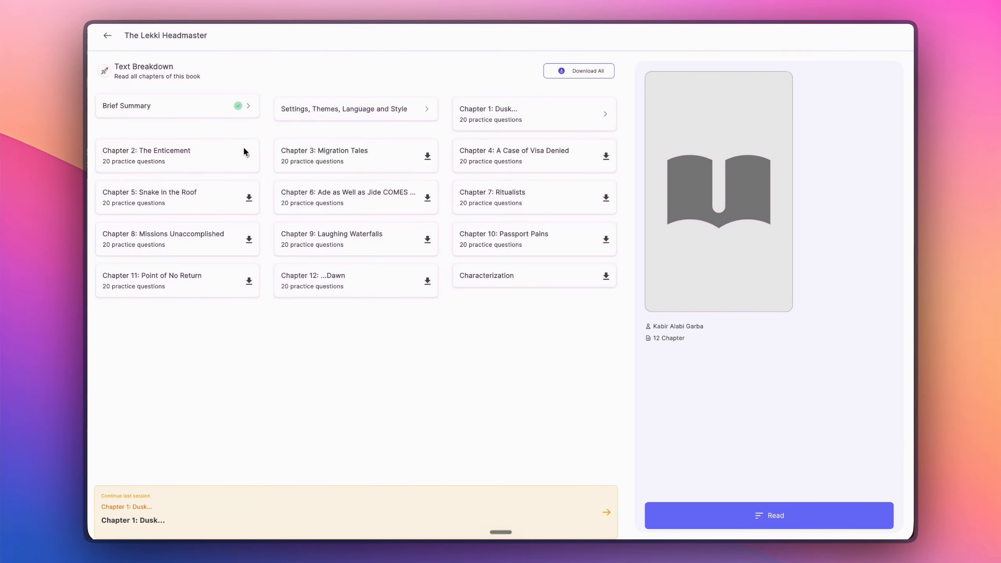
pyautogui.click(479, 114)
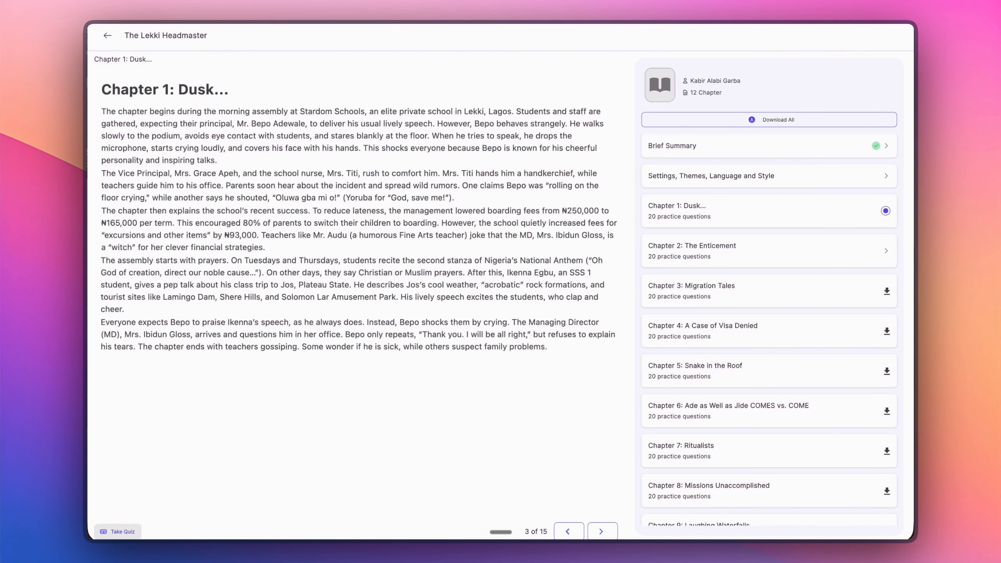
# Look through the chapter list of The Lekki Headmaster beside the Chapter 1 text
pyautogui.scroll(-5, 675, 421)
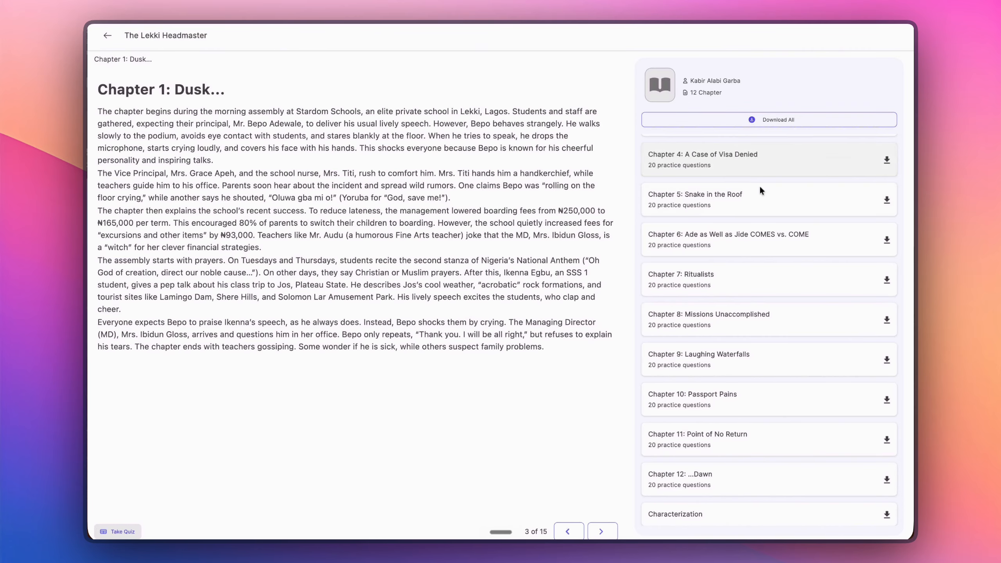
pyautogui.scroll(-2, 771, 202)
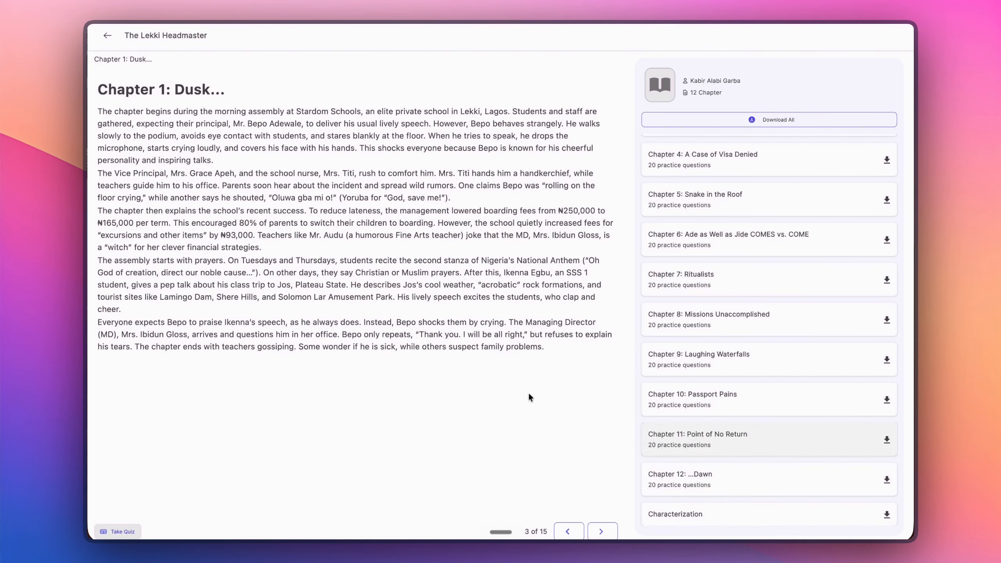
pyautogui.hscroll(-5, 529, 393)
pyautogui.hscroll(5, 481, 209)
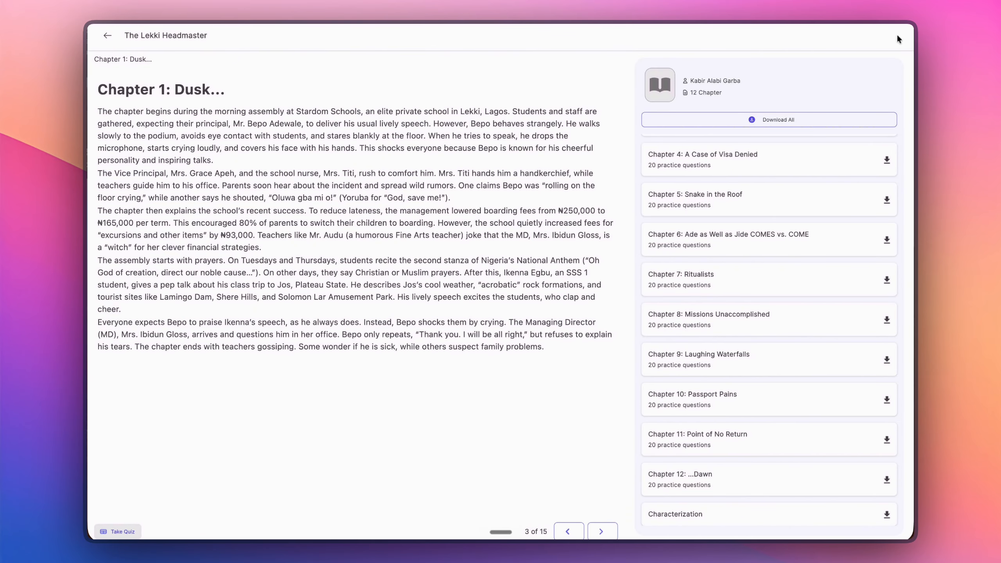
pyautogui.scroll(5, 755, 226)
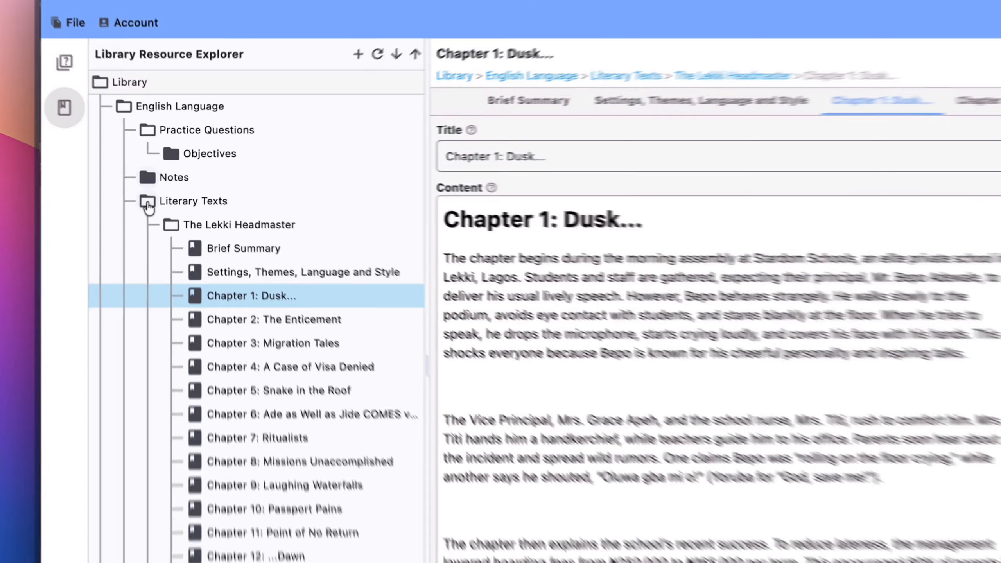
# Collapse the Literary Texts of English Language and expand its Syllabus and Topics folders in the library
pyautogui.click(162, 191)
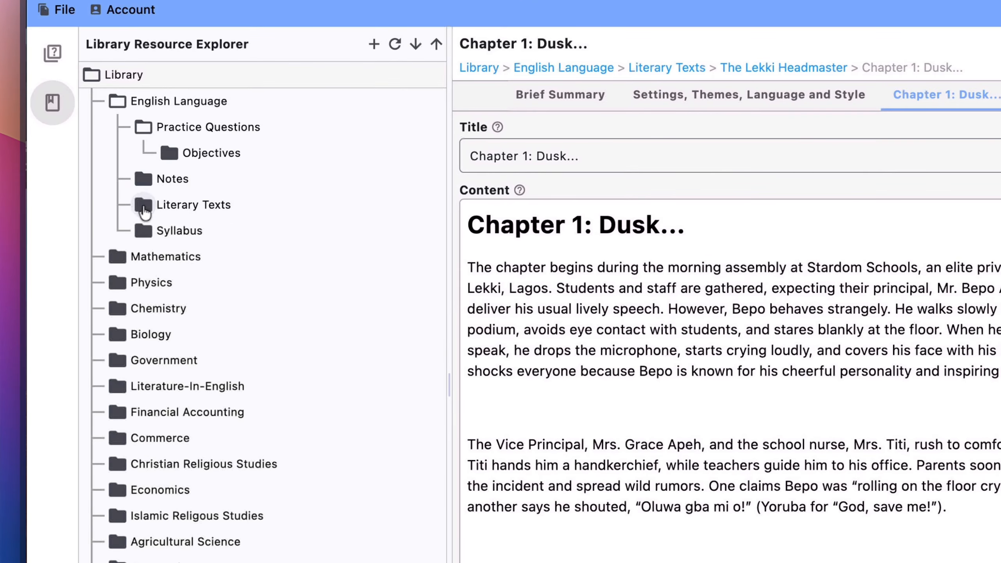
pyautogui.click(154, 234)
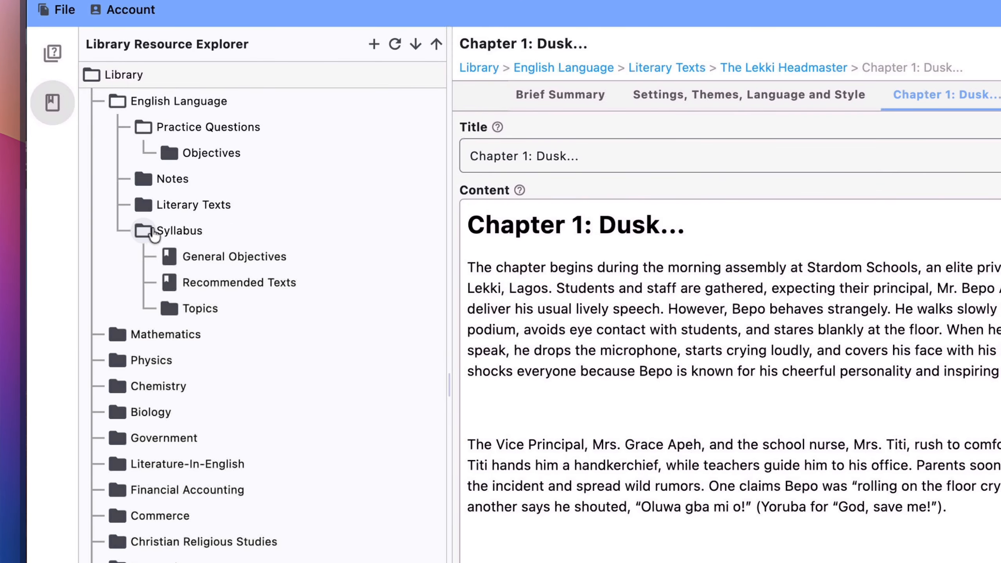
pyautogui.click(168, 308)
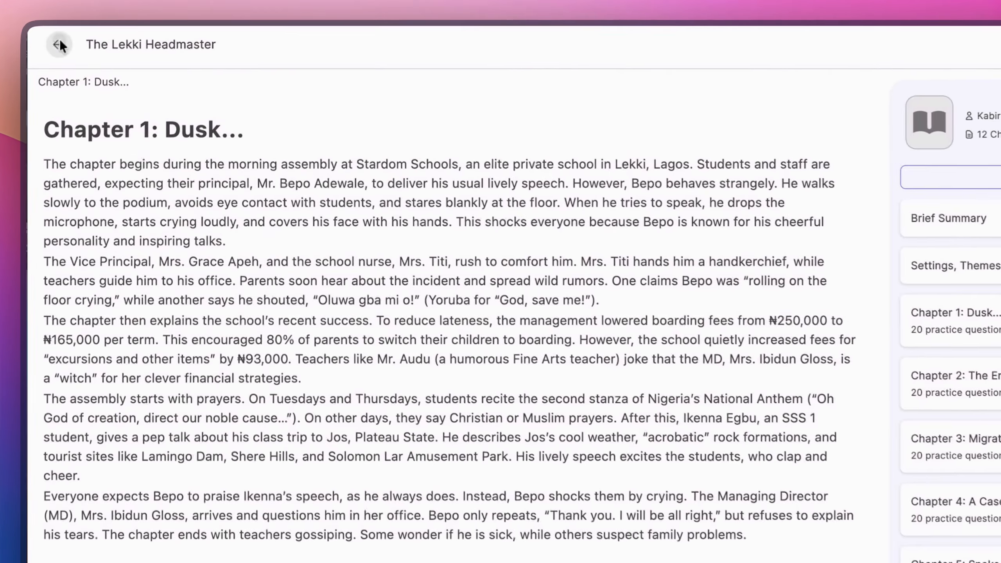
# Switch to Prepmate, exit The Lekki Headmaster and return to the home page
pyautogui.click(107, 35)
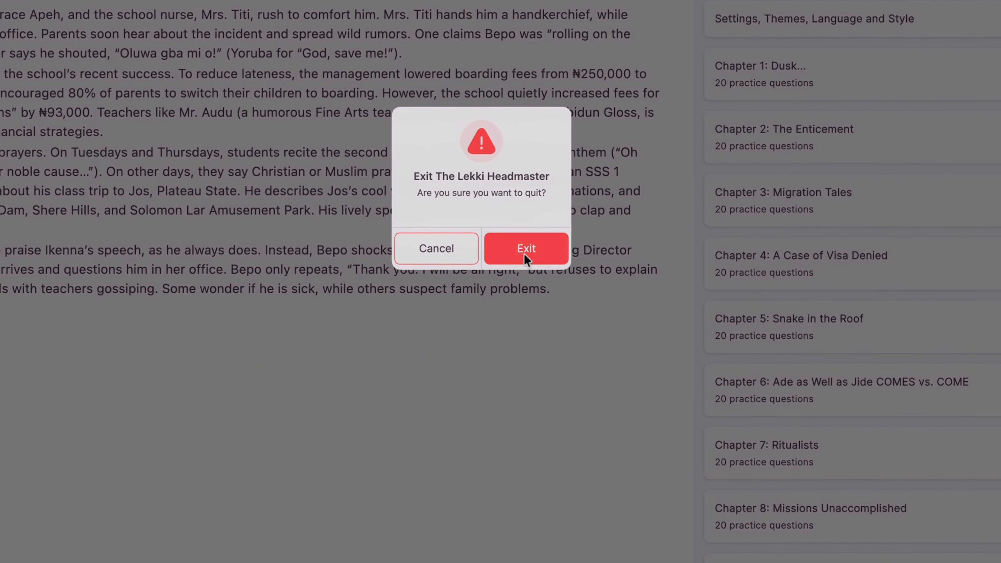
pyautogui.click(549, 283)
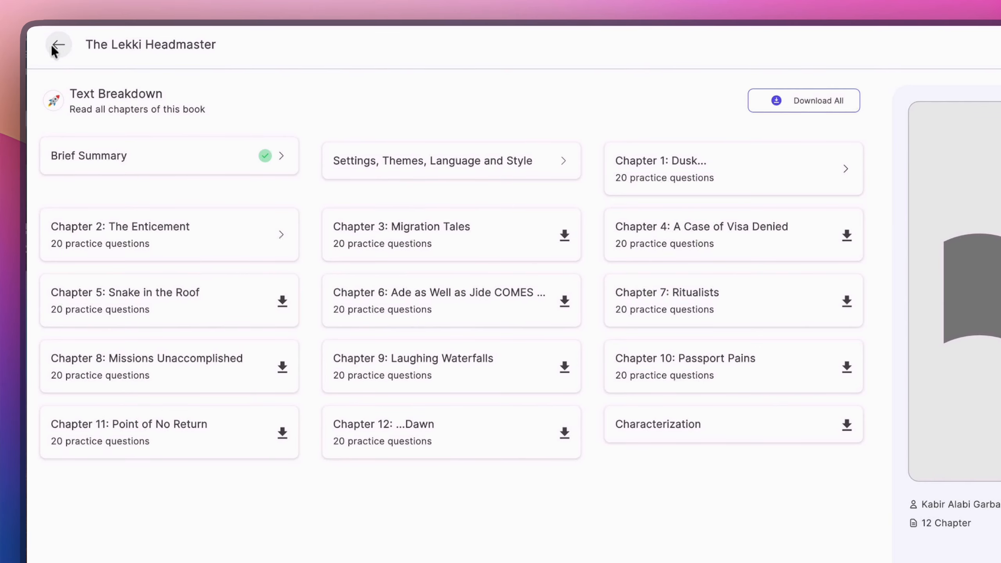
pyautogui.click(45, 24)
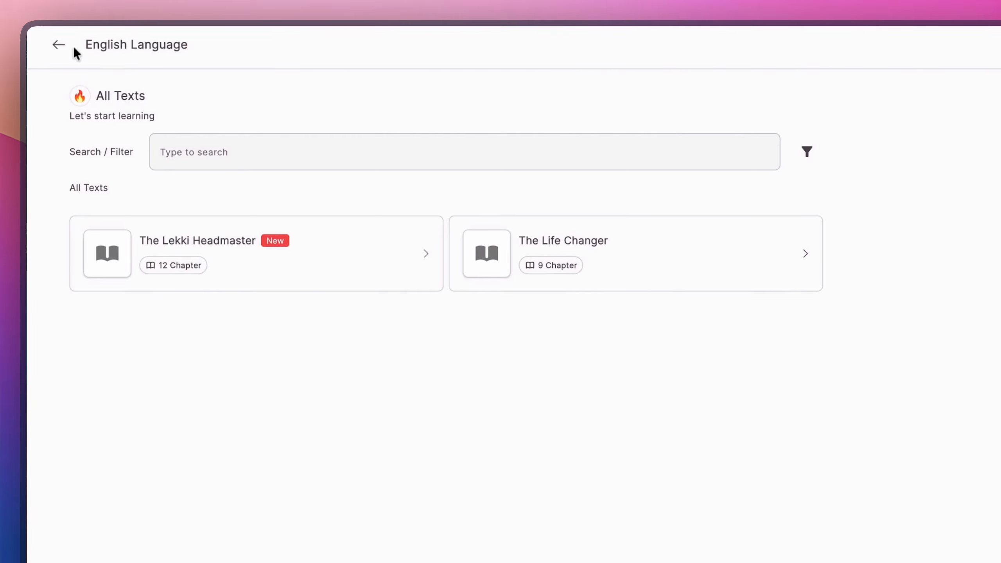
pyautogui.click(58, 44)
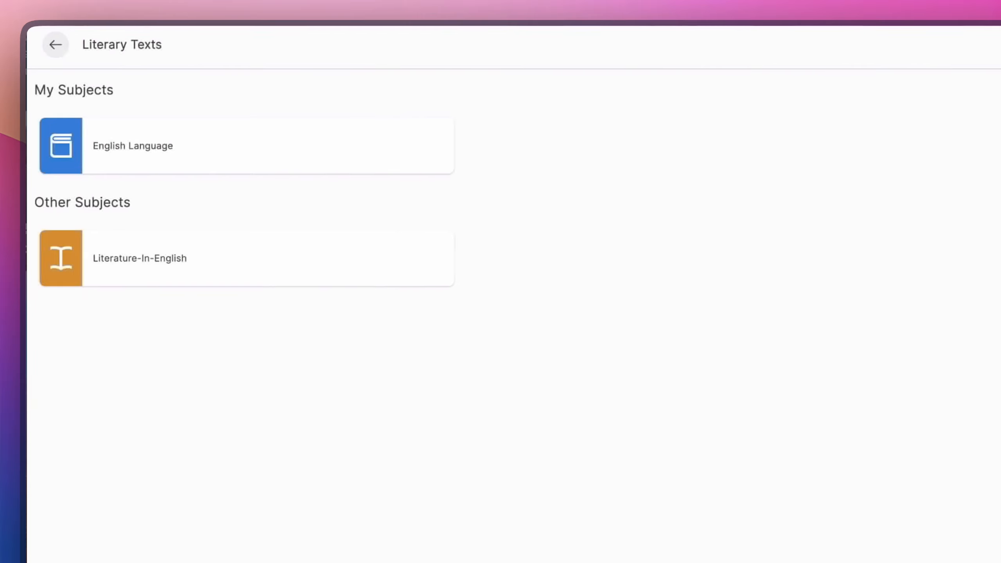
pyautogui.click(58, 47)
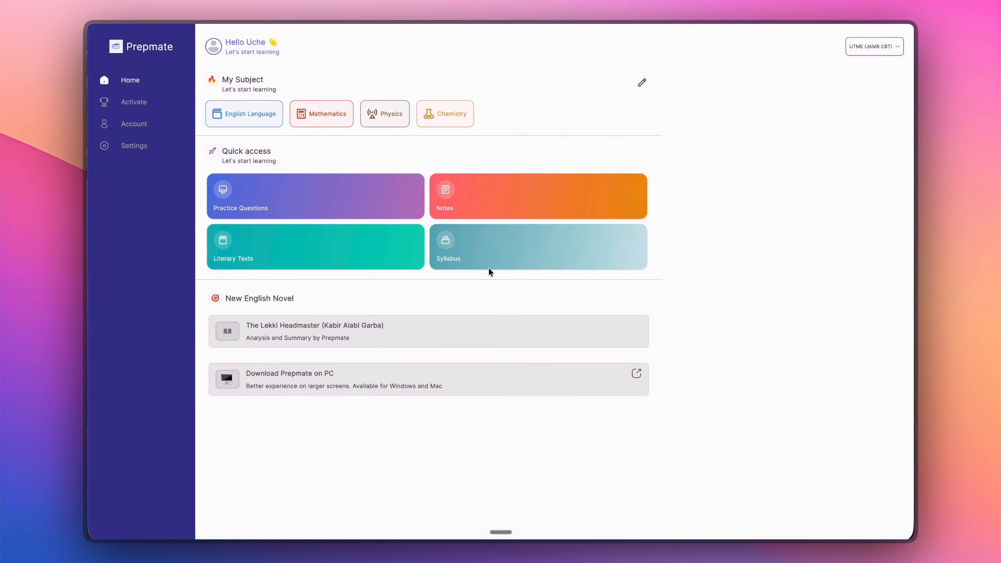
# View the Topics list and General Objectives of the English Language syllabus in Prepmate, and exit the syllabus
pyautogui.click(471, 256)
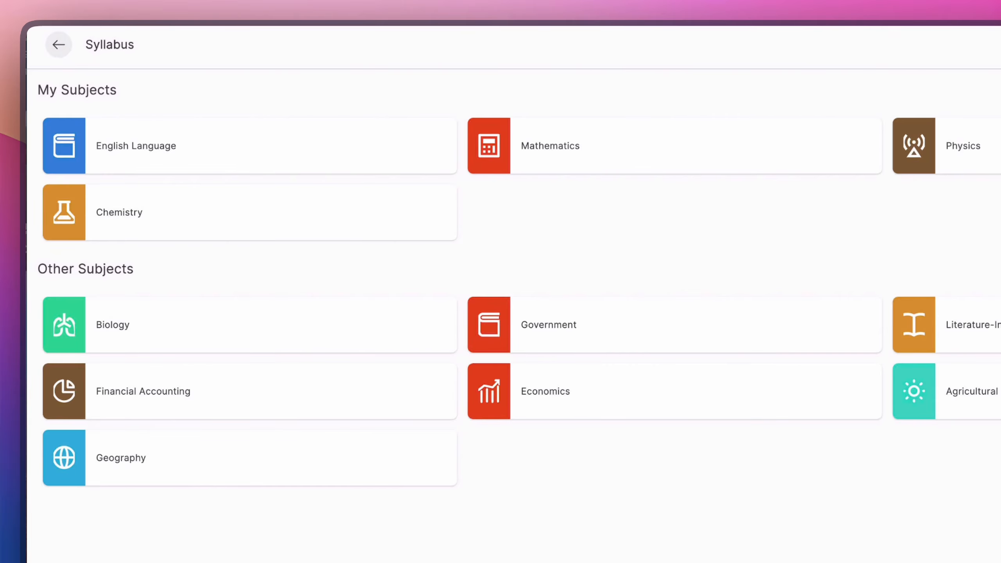
pyautogui.click(157, 138)
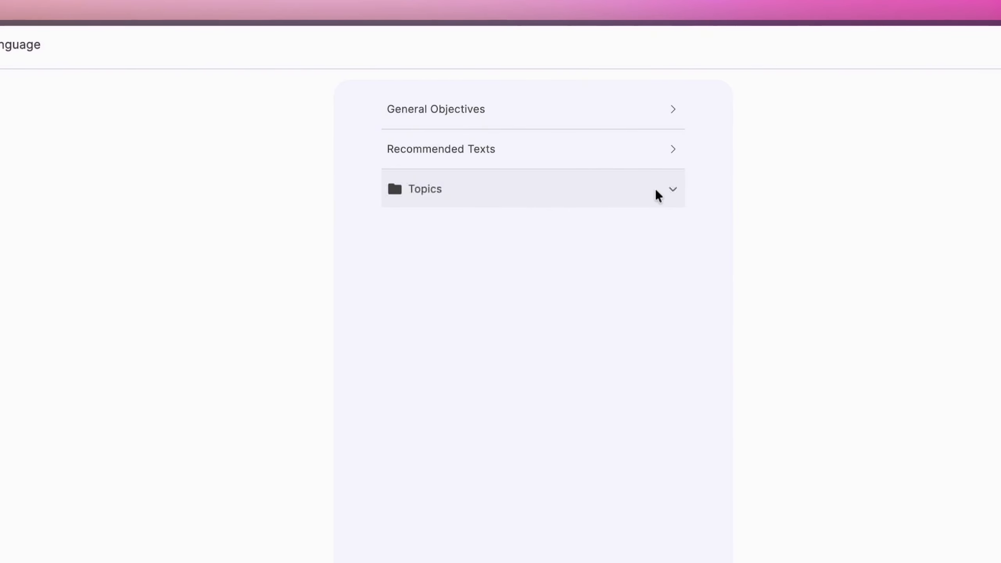
pyautogui.click(669, 190)
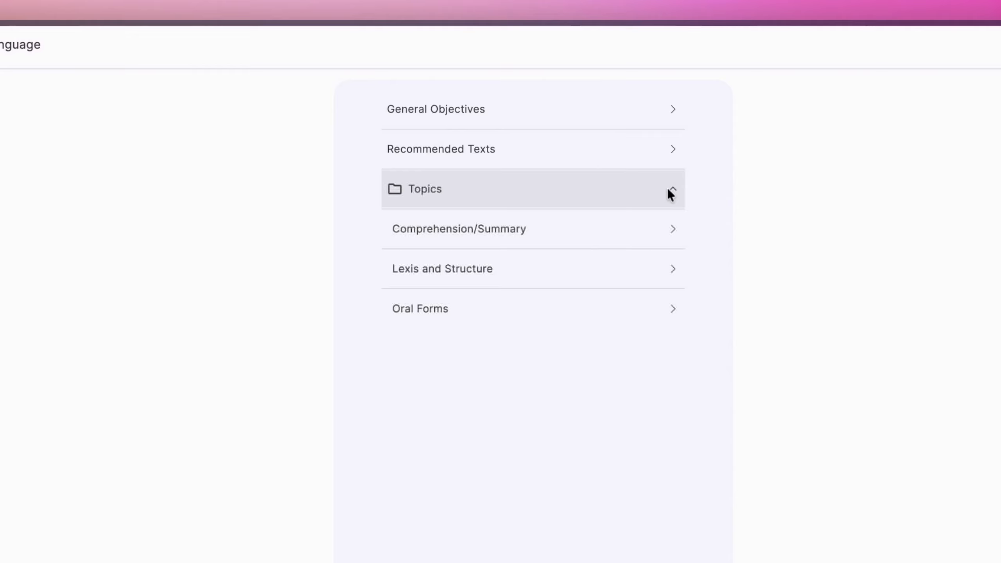
pyautogui.click(501, 105)
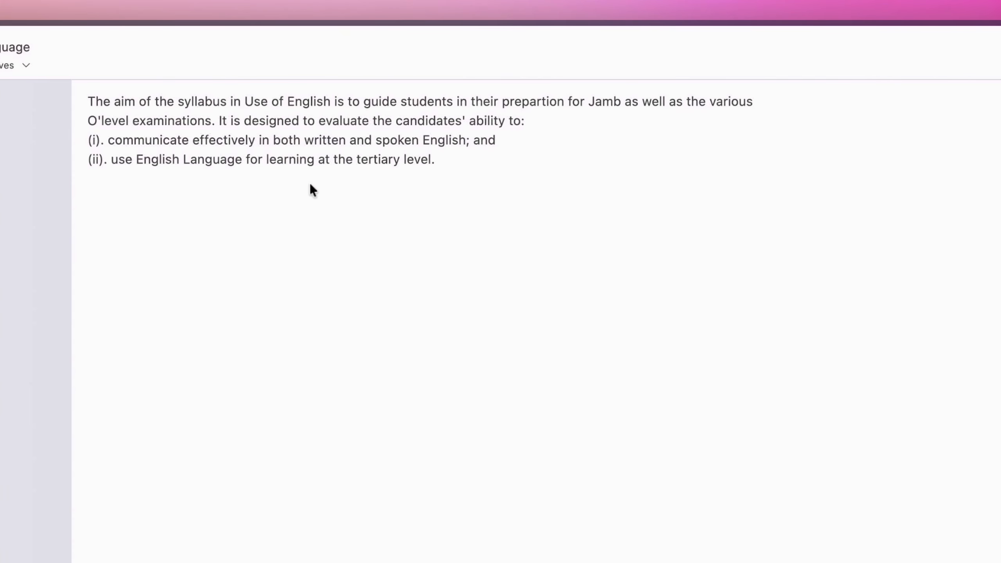
pyautogui.click(42, 57)
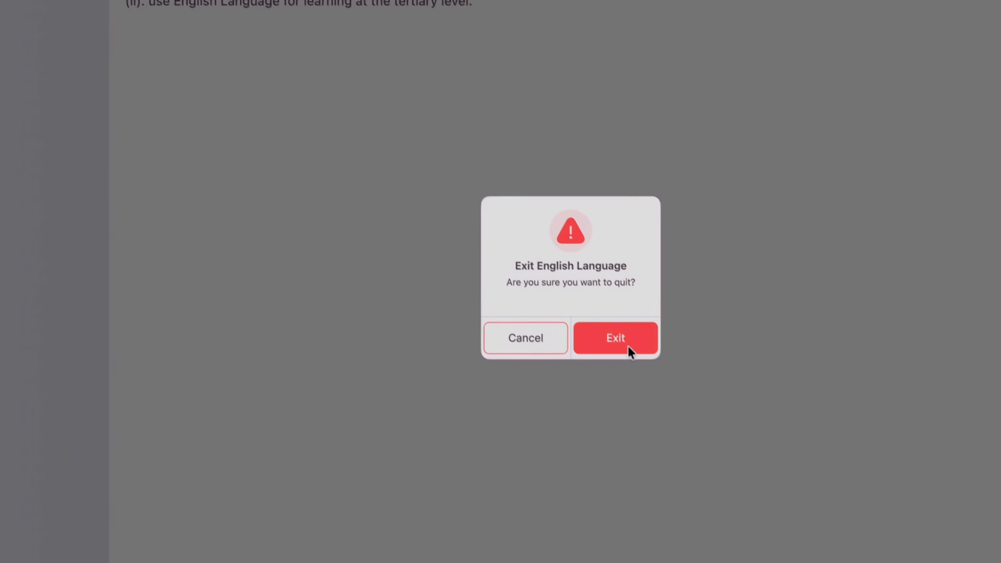
pyautogui.click(610, 337)
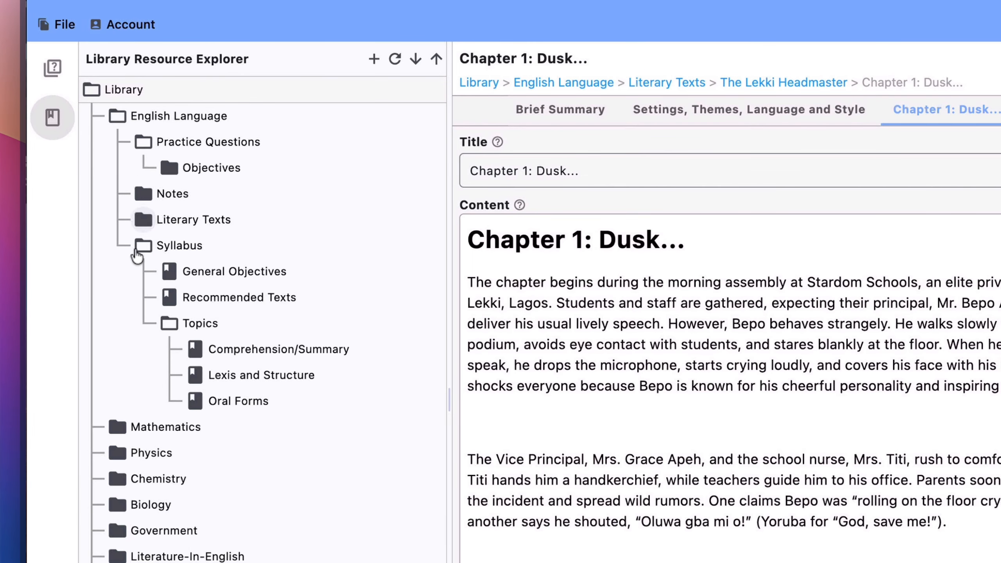
# Switch to Venlearn Editor, collapse the Syllabus and English Language folders, and export the whole library as a library file
pyautogui.click(143, 246)
pyautogui.click(117, 117)
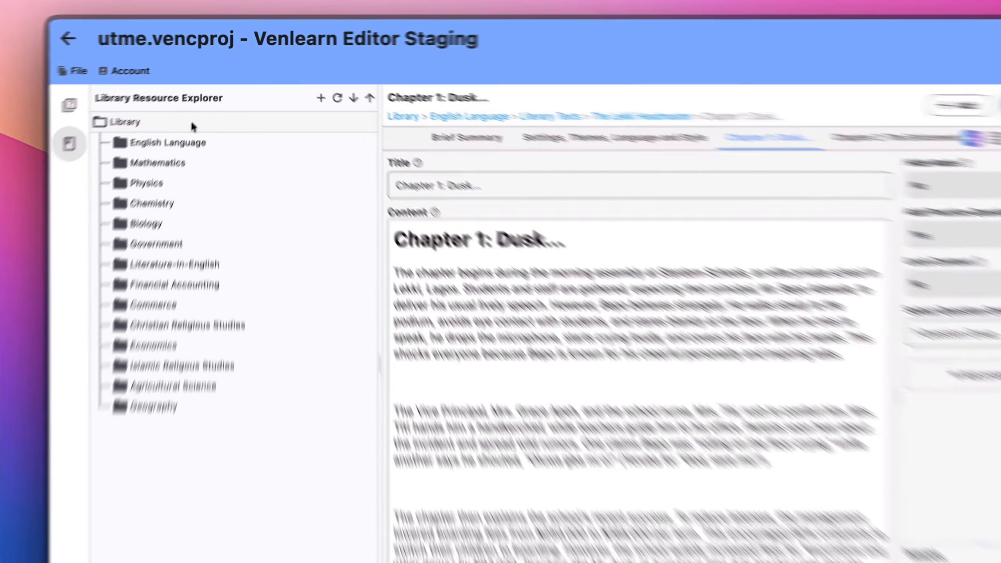
pyautogui.rightClick(202, 105)
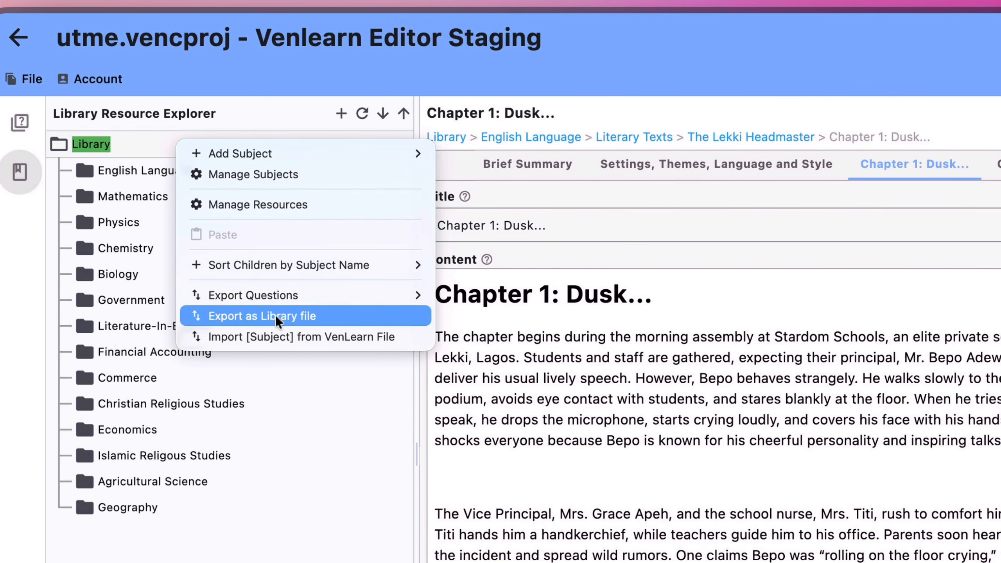
pyautogui.click(275, 314)
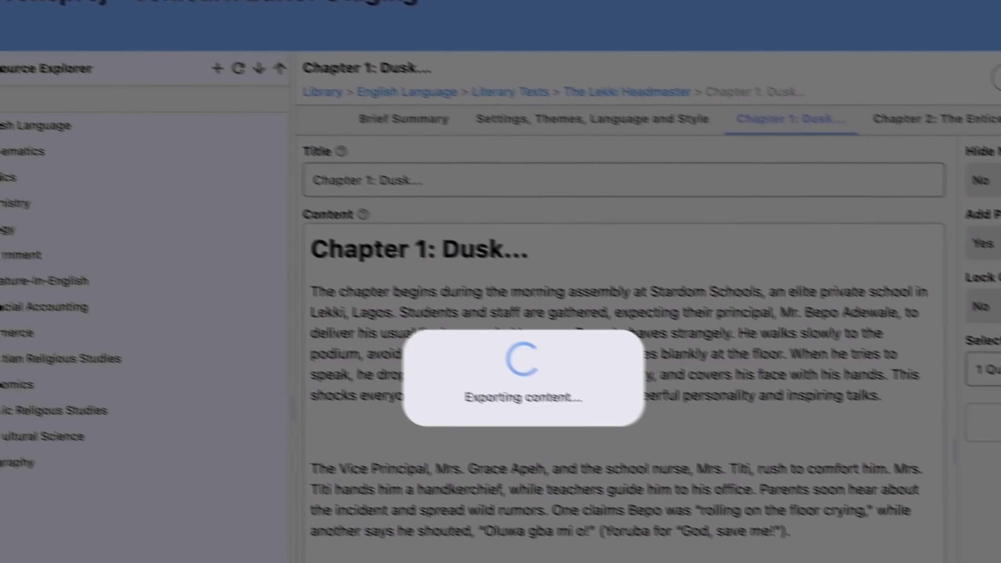